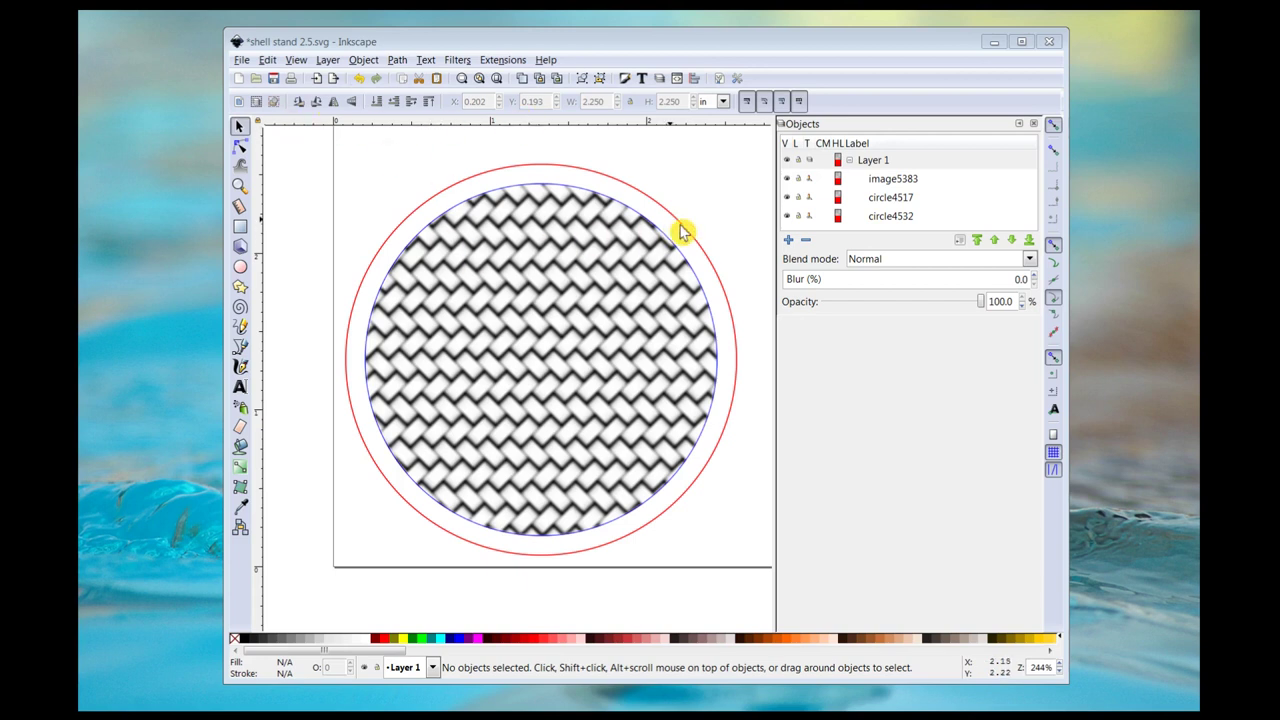
- Hide image5383 to reveal the bare shell stand circles, then show it again
{"action": "left_click", "coordinate": [788, 180]}
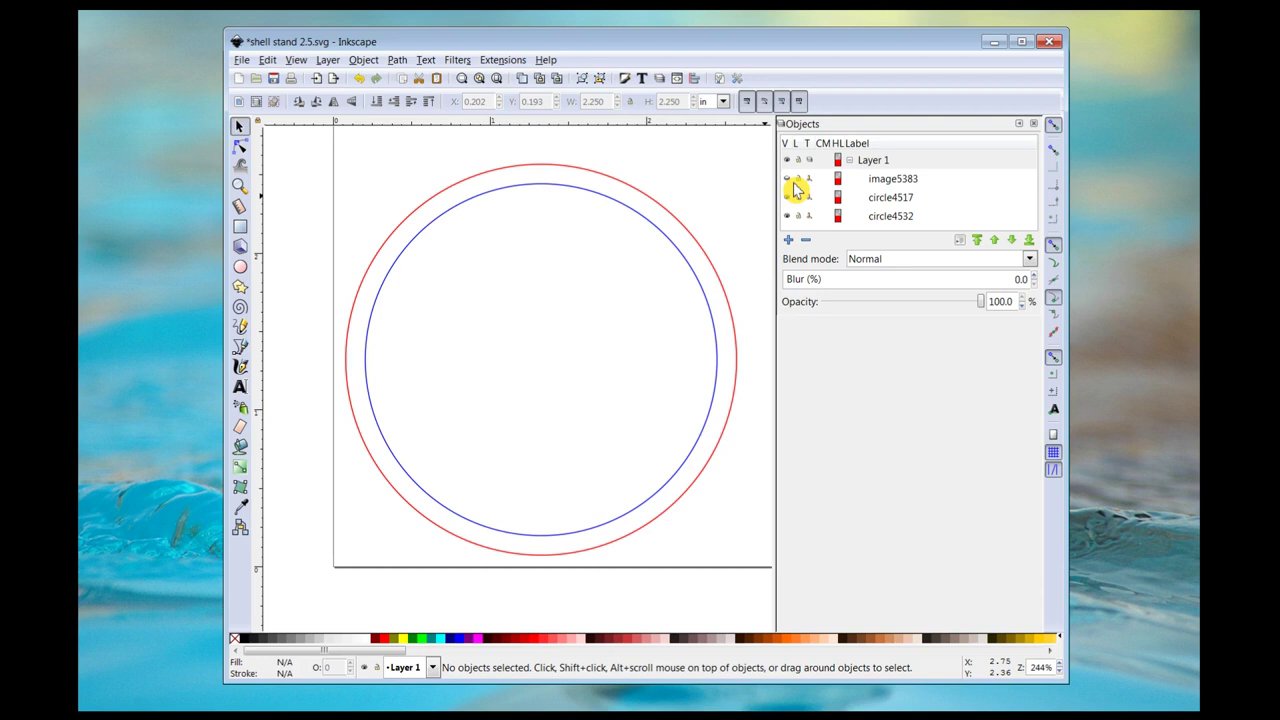
{"action": "left_click", "coordinate": [790, 182]}
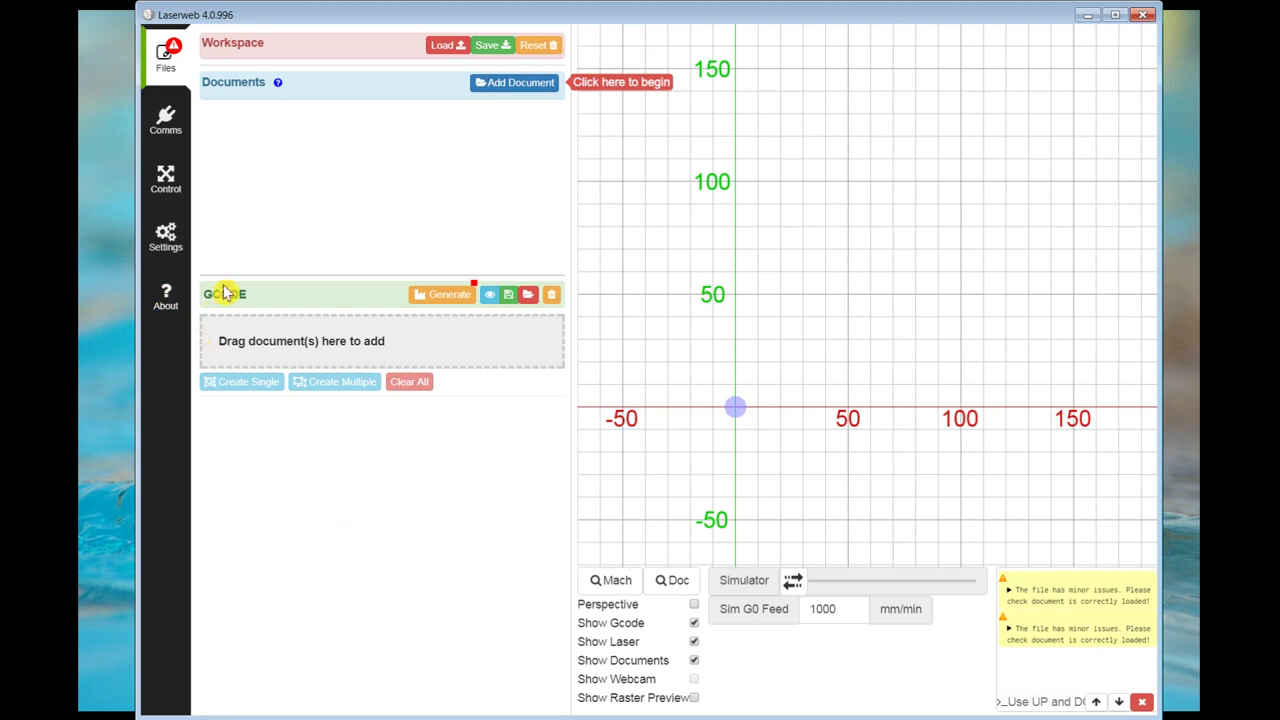
- Open the material database and expand the Cut Outside grouping's 1/4" Poplar preset
{"action": "left_click", "coordinate": [167, 238]}
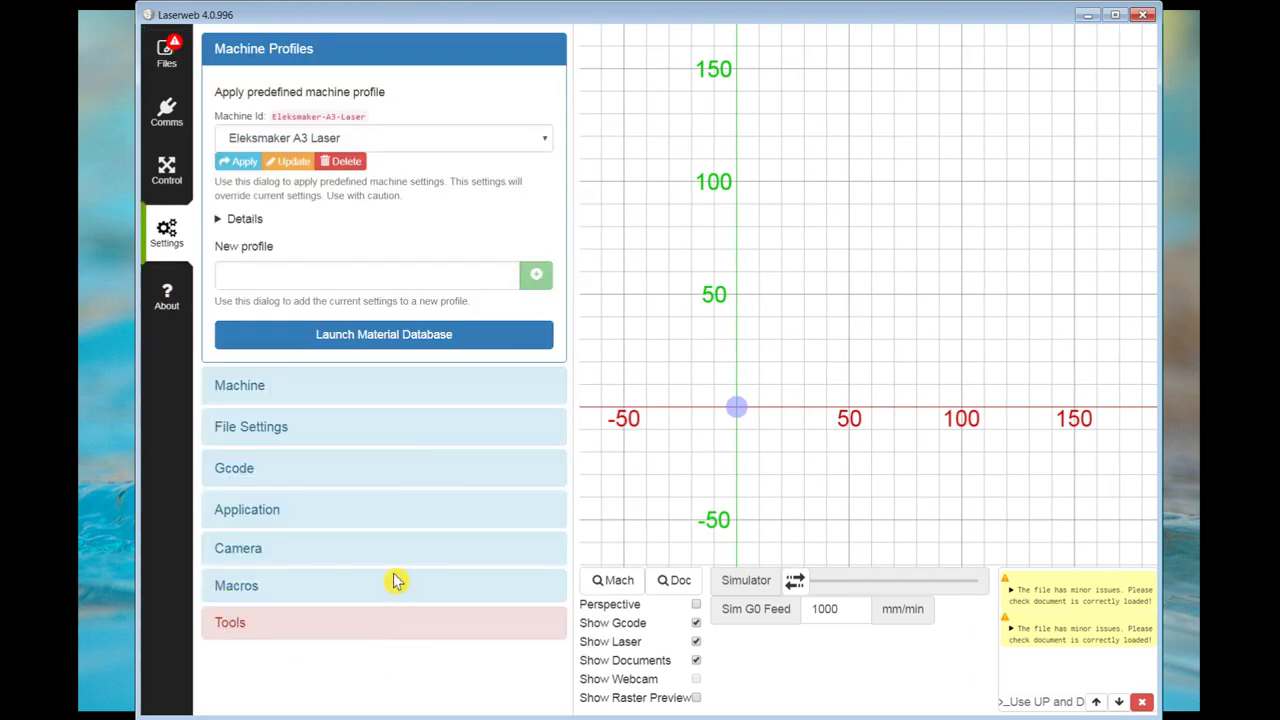
{"action": "left_click", "coordinate": [383, 336]}
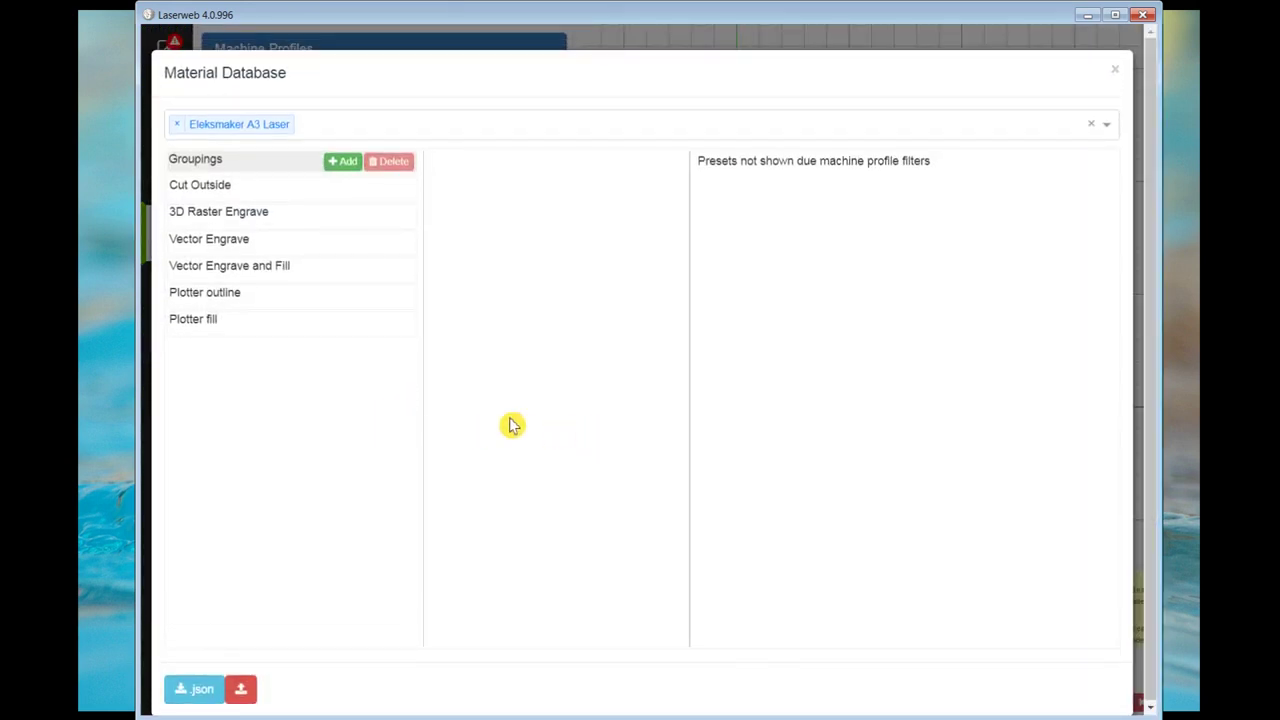
{"action": "left_click", "coordinate": [205, 184]}
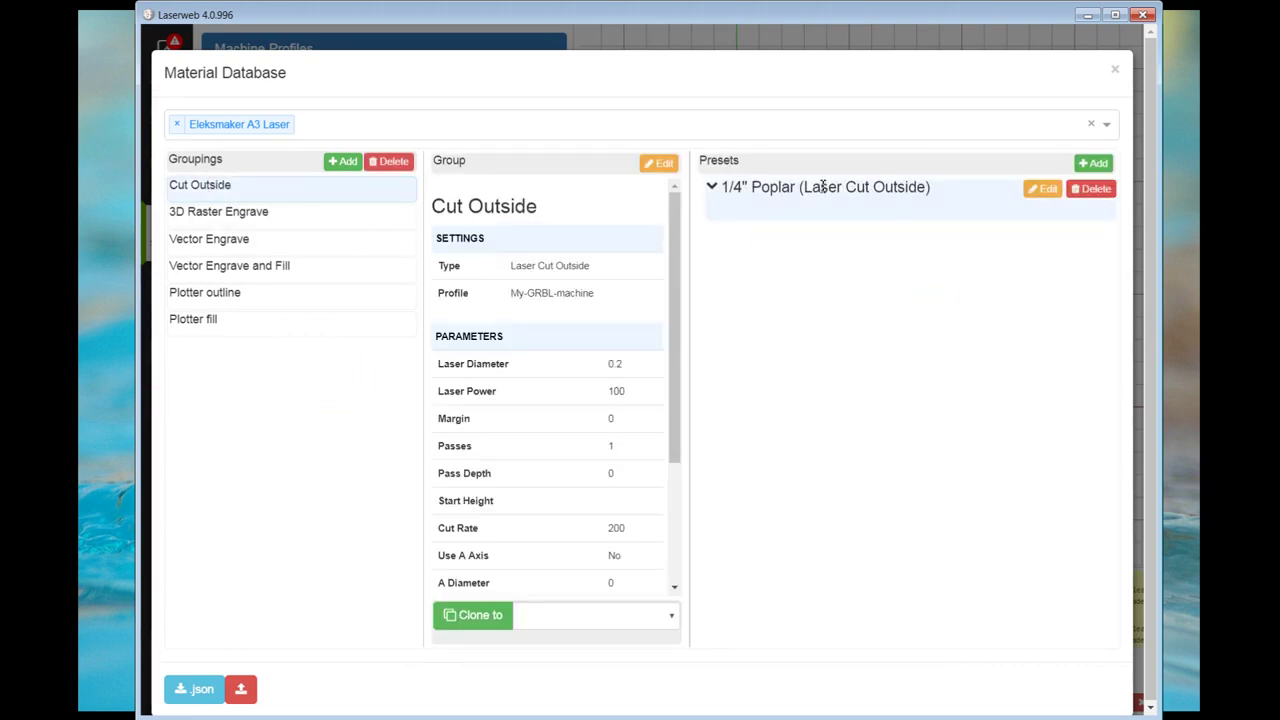
{"action": "left_click", "coordinate": [852, 190]}
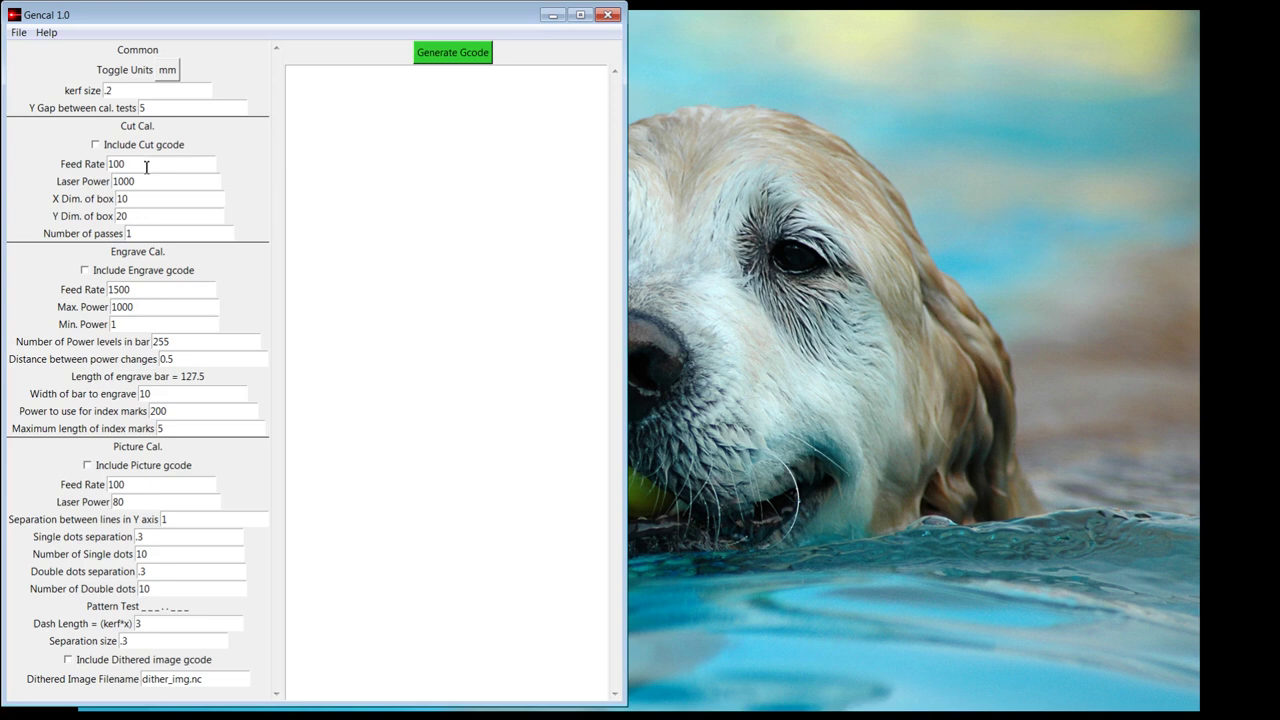
- Set cut feed rate 200, include cut G-code, and a 5 x 100 box with 4 passes
{"action": "double_click", "coordinate": [155, 167]}
{"action": "type", "text": "200"}
{"action": "left_click", "coordinate": [98, 146]}
{"action": "left_click", "coordinate": [170, 203]}
{"action": "key", "text": "BackSpace"}
{"action": "key", "text": "BackSpace"}
{"action": "type", "text": "5"}
{"action": "key", "text": "Tab"}
{"action": "type", "text": "100"}
{"action": "key", "text": "Tab"}
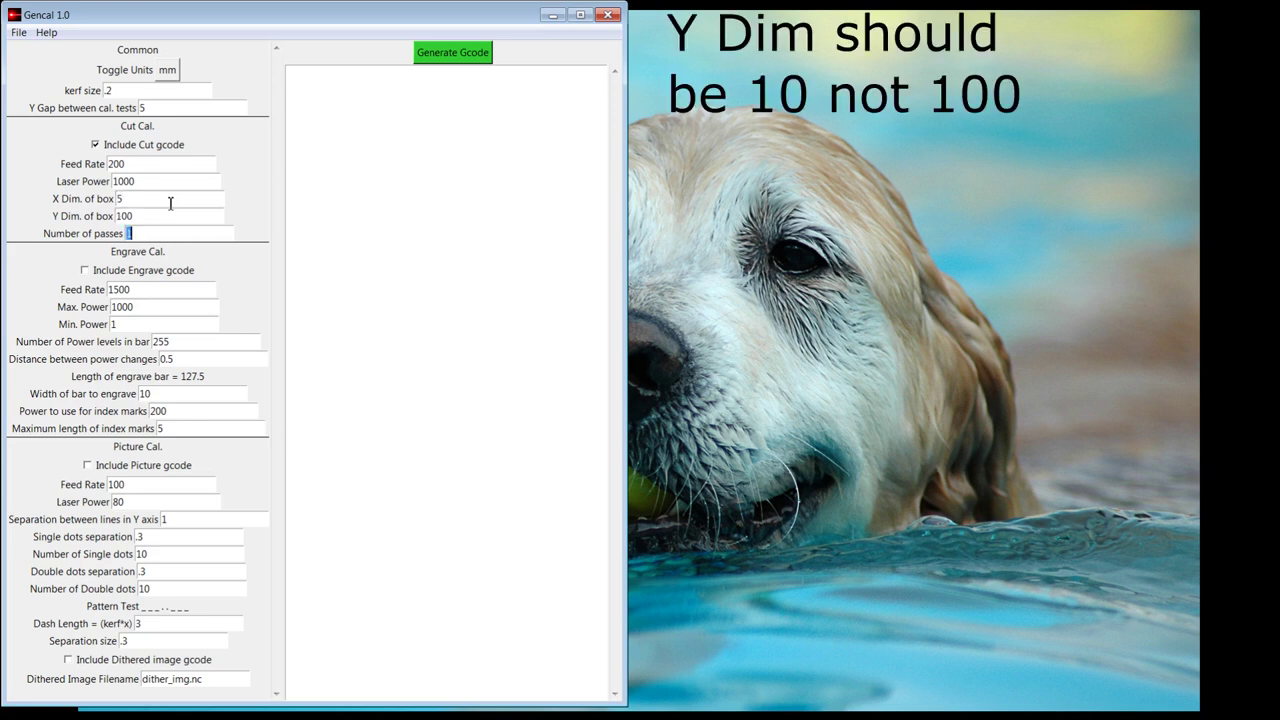
{"action": "type", "text": "4"}
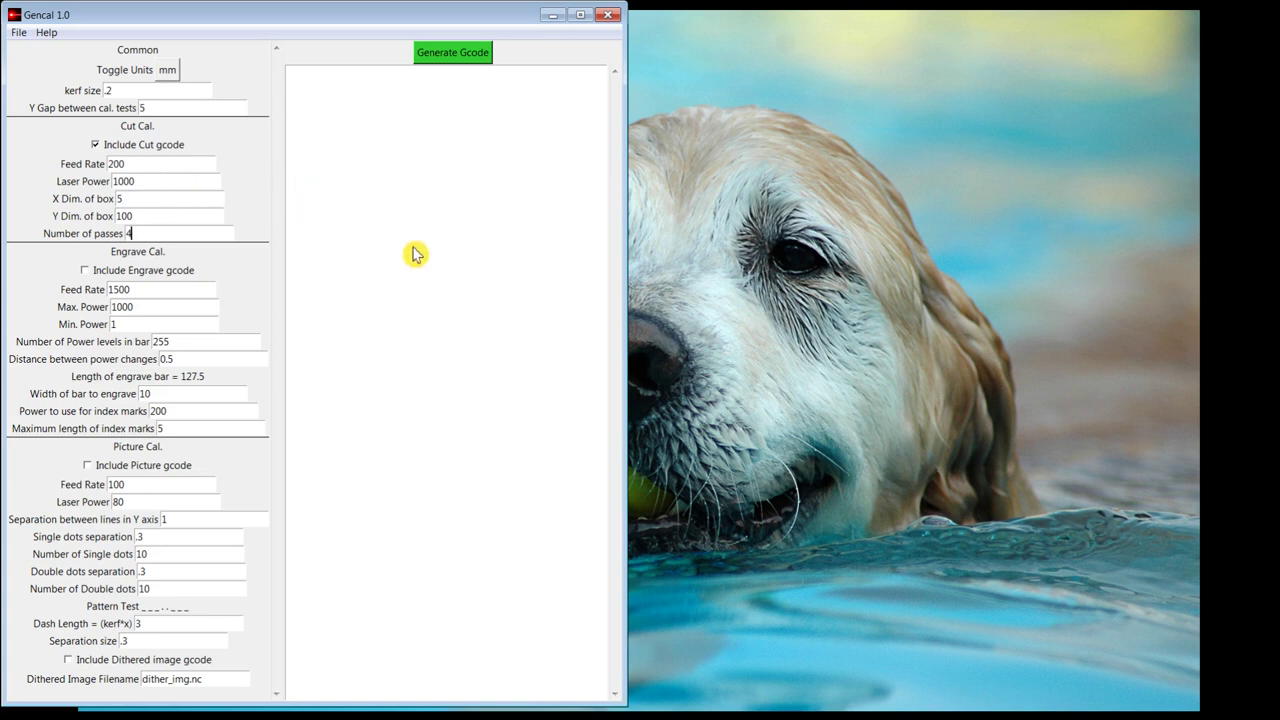
- Generate the cut calibration G-code and save it to the Desktop as test.nc
{"action": "left_click", "coordinate": [459, 56]}
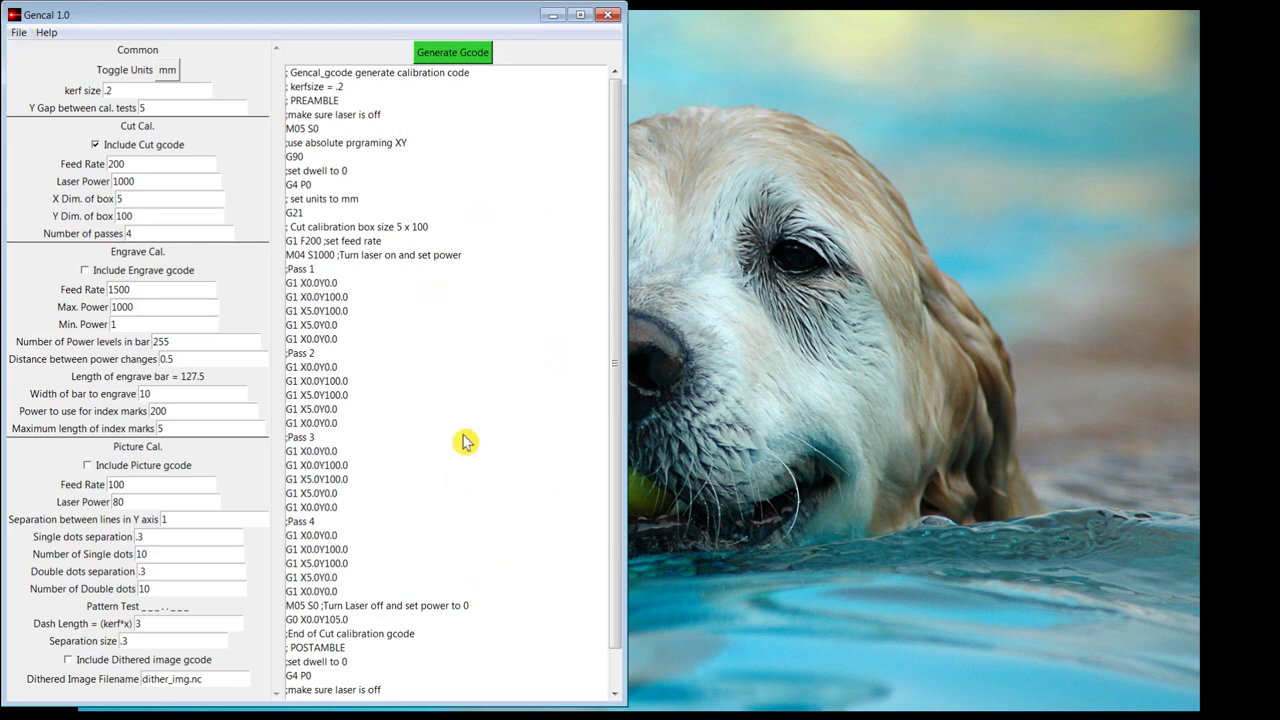
{"action": "scroll", "coordinate": [463, 434], "scroll_direction": "down", "scroll_amount": 1}
{"action": "scroll", "coordinate": [464, 433], "scroll_direction": "up", "scroll_amount": 1}
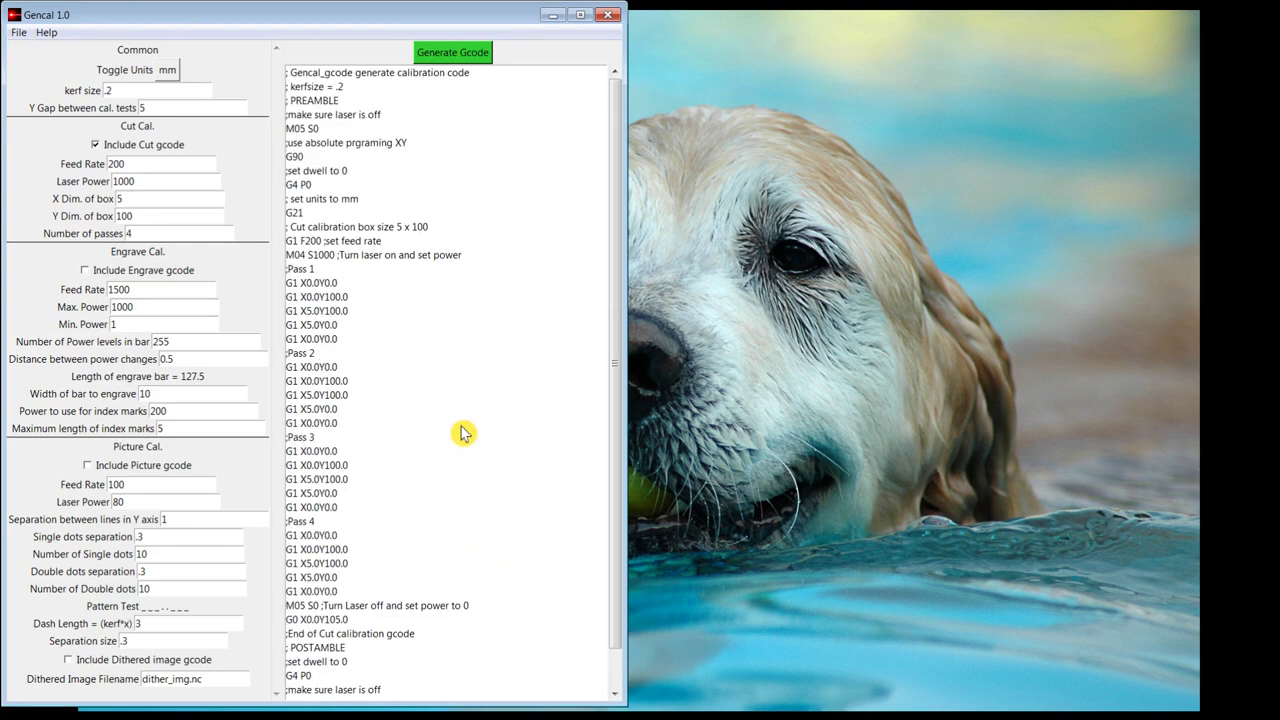
{"action": "left_click", "coordinate": [21, 33]}
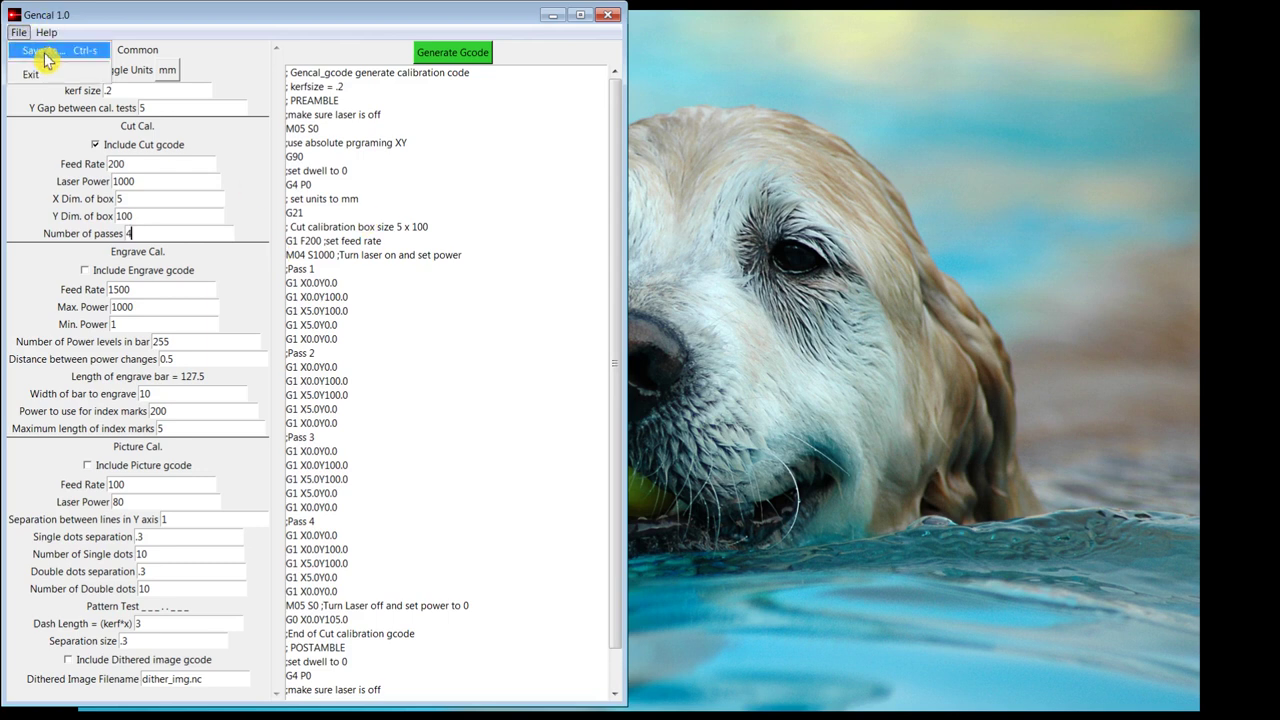
{"action": "left_click", "coordinate": [45, 50]}
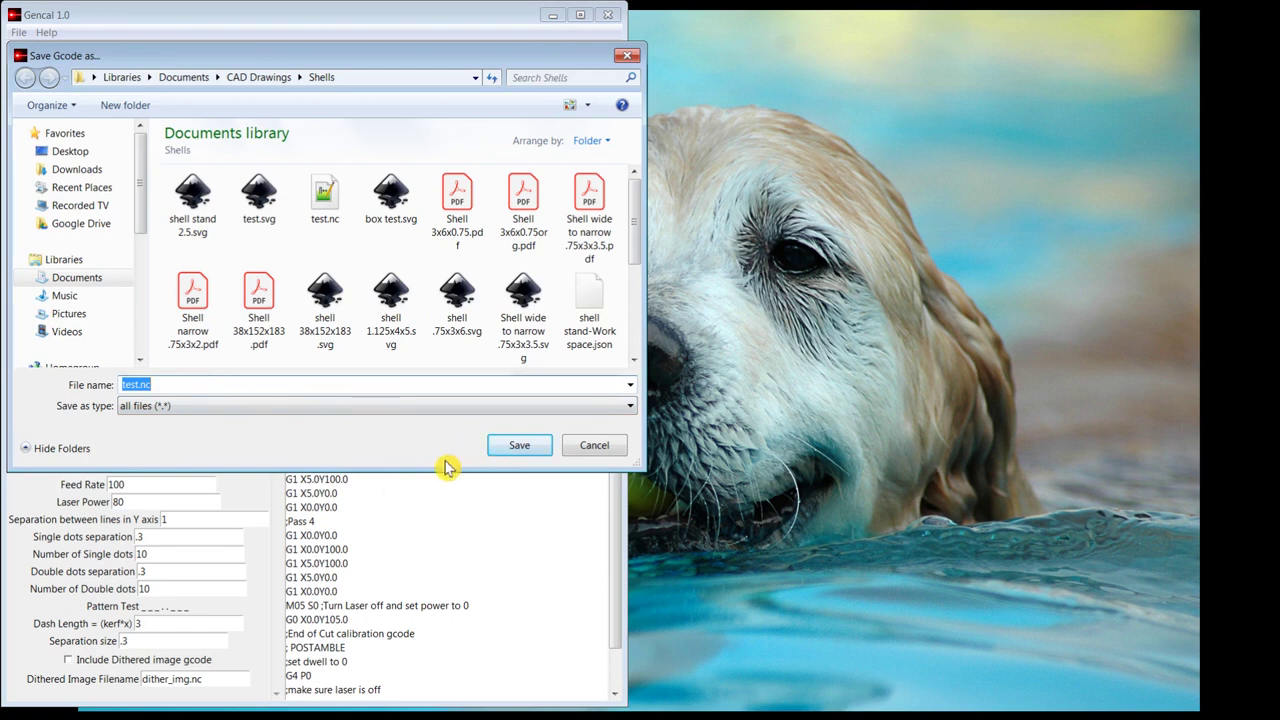
{"action": "left_click", "coordinate": [112, 152]}
{"action": "left_click", "coordinate": [519, 447]}
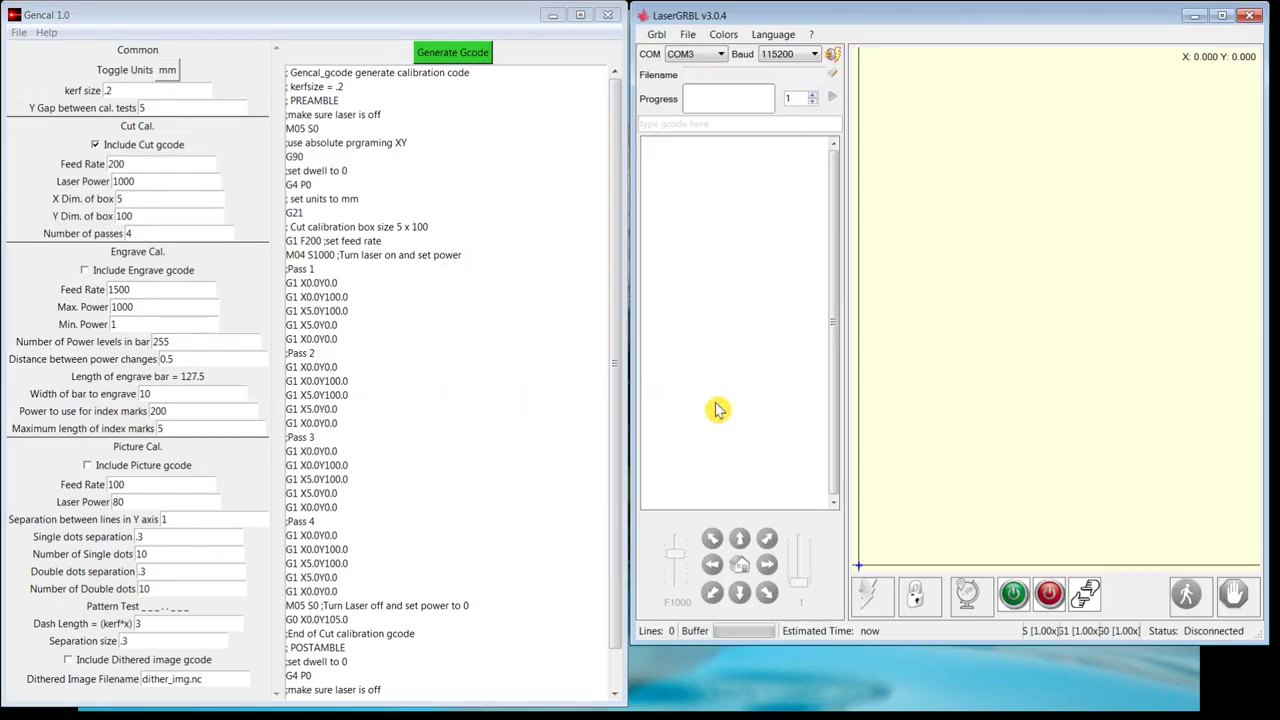
- Load test.nc from the Desktop into LaserGRBL to preview its 48-line cut toolpath
{"action": "left_click", "coordinate": [656, 34]}
{"action": "left_click", "coordinate": [716, 48]}
{"action": "left_click", "coordinate": [688, 34]}
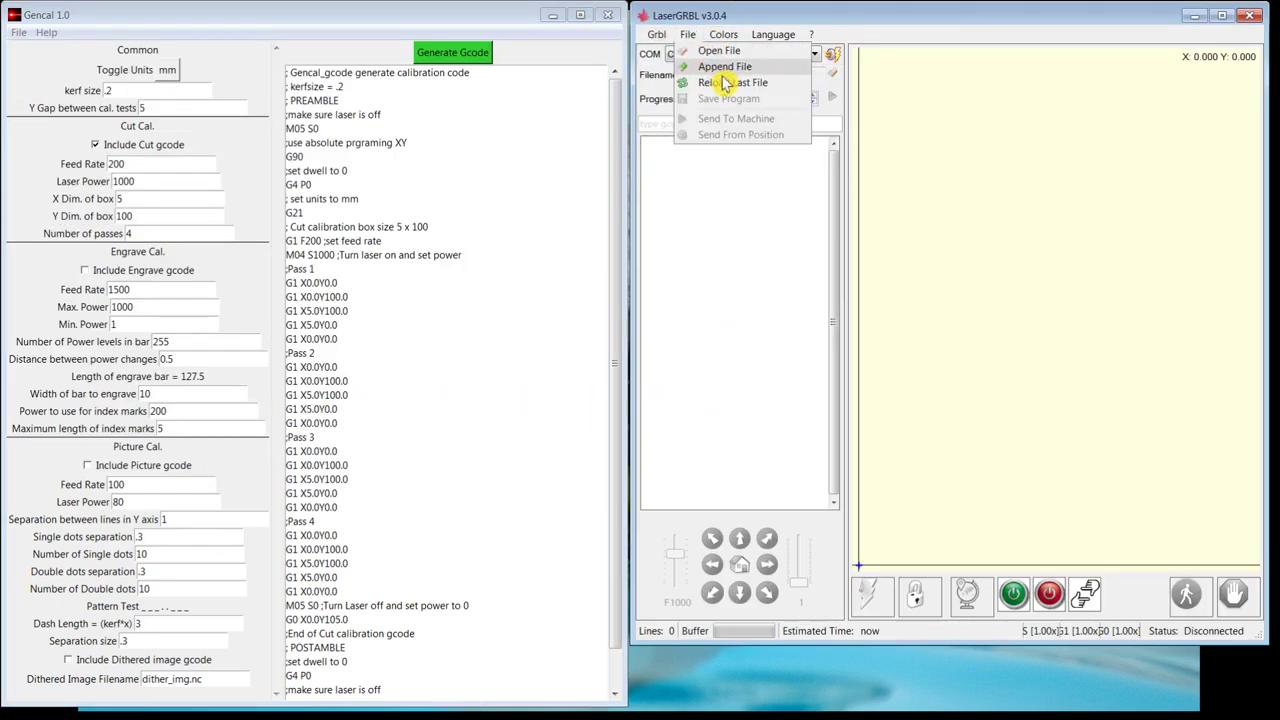
{"action": "left_click", "coordinate": [726, 50]}
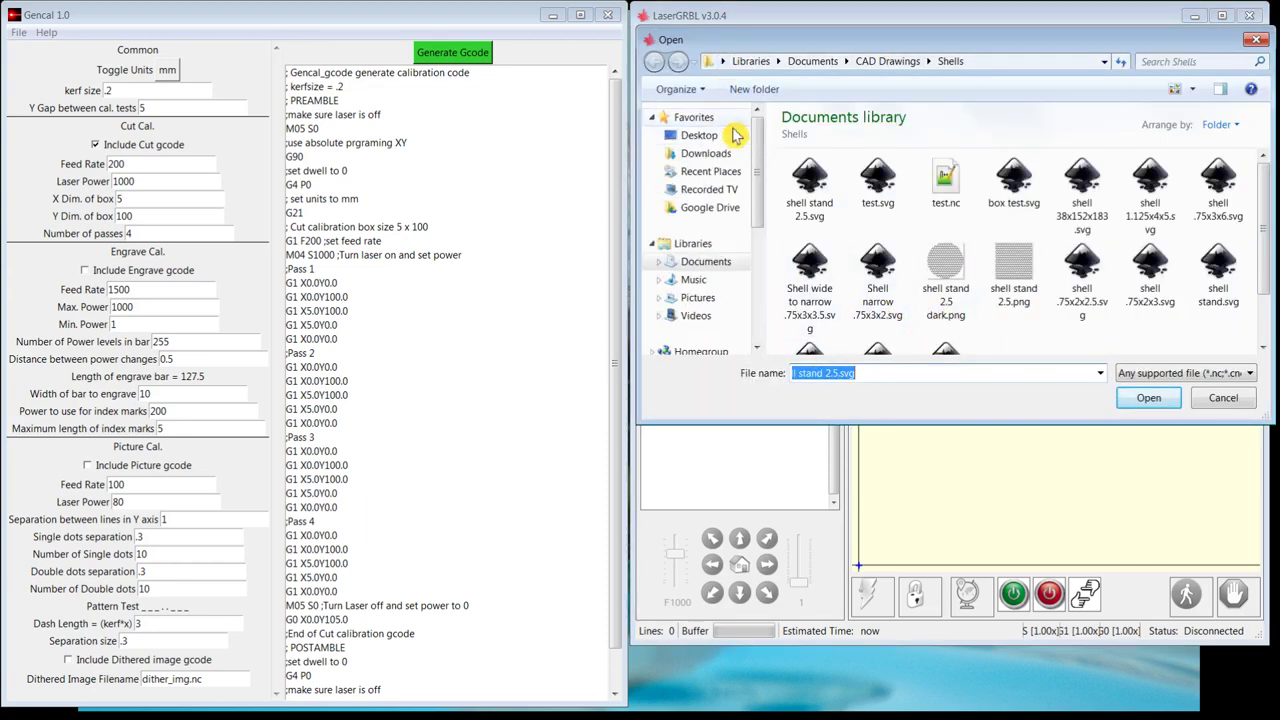
{"action": "scroll", "coordinate": [750, 195], "scroll_direction": "up", "scroll_amount": 3}
{"action": "left_click", "coordinate": [707, 137]}
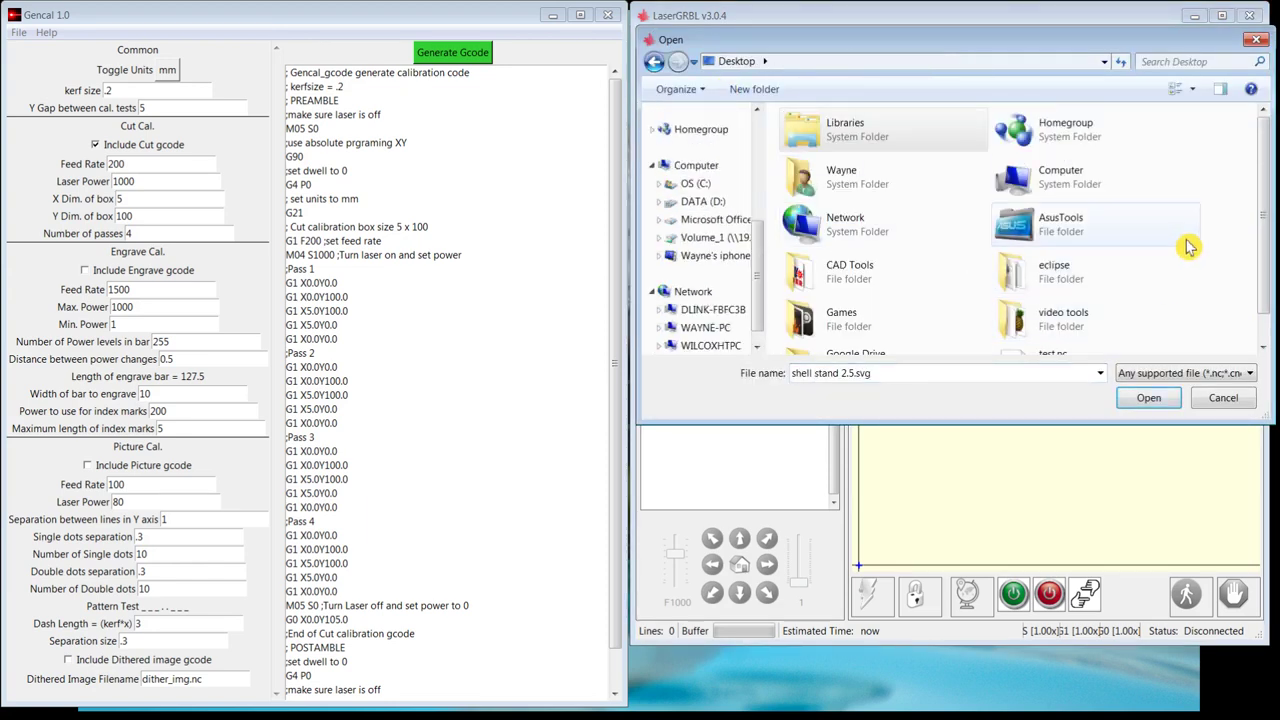
{"action": "scroll", "coordinate": [1248, 192], "scroll_direction": "down", "scroll_amount": 1}
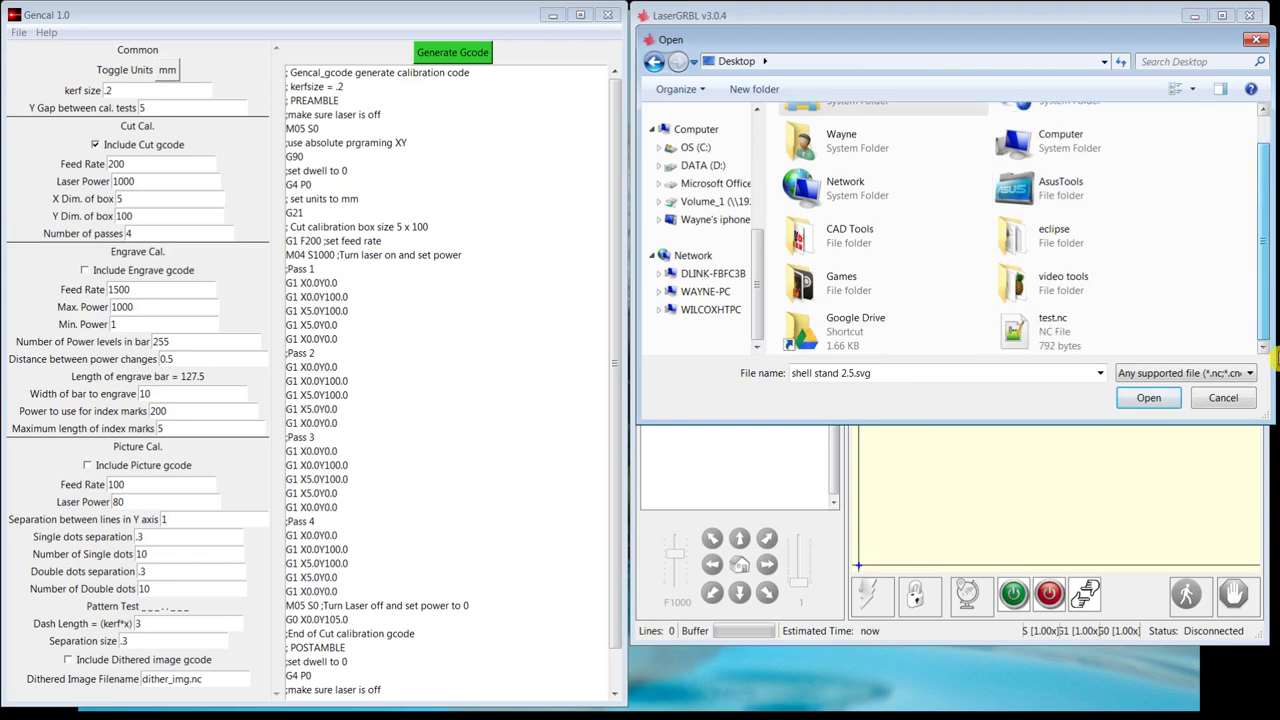
{"action": "left_click", "coordinate": [1020, 335]}
{"action": "left_click", "coordinate": [1160, 397]}
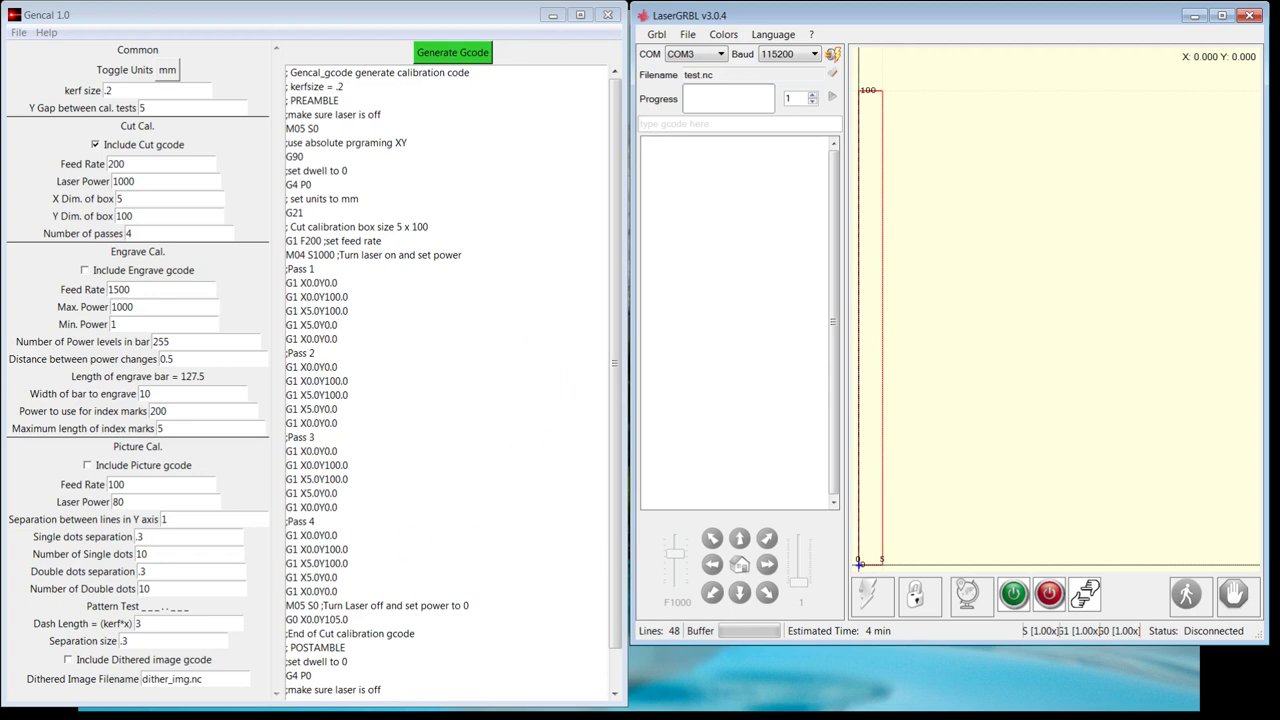
- Regenerate the cut test G-code with feed rate 100 and 8 passes
{"action": "double_click", "coordinate": [150, 164]}
{"action": "type", "text": "100"}
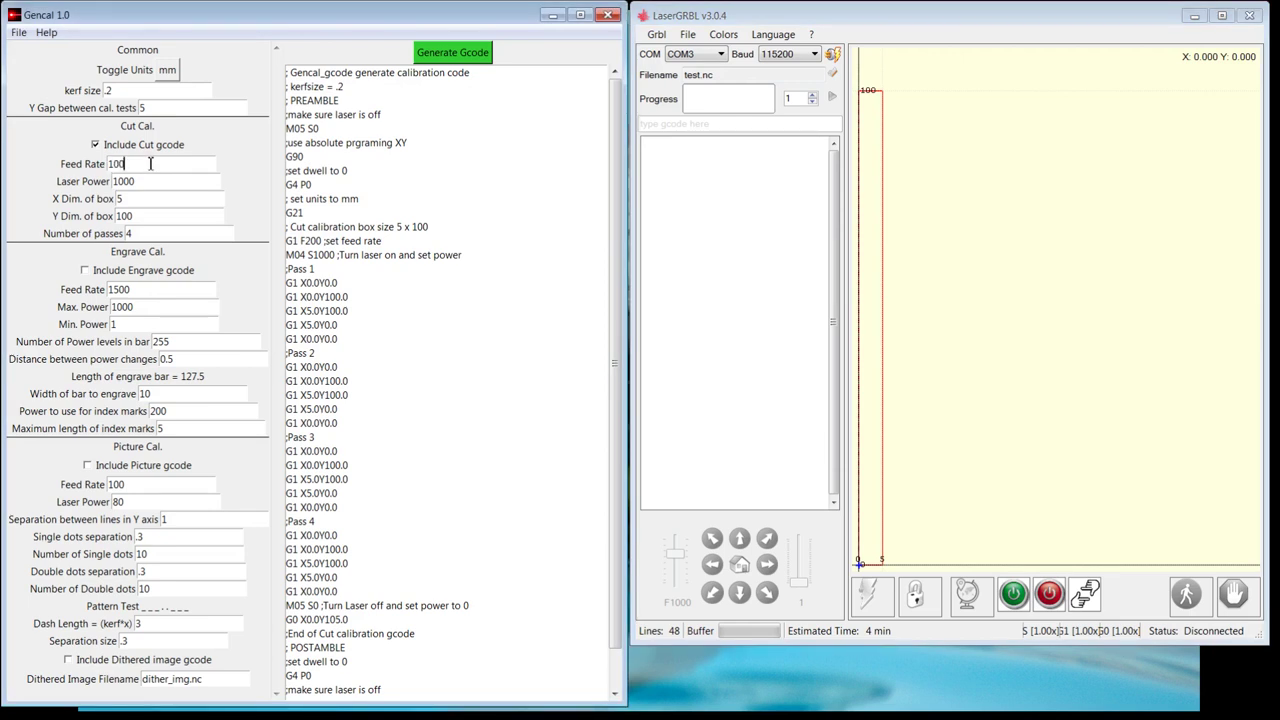
{"action": "left_click", "coordinate": [157, 233]}
{"action": "type", "text": "8"}
{"action": "left_click", "coordinate": [476, 52]}
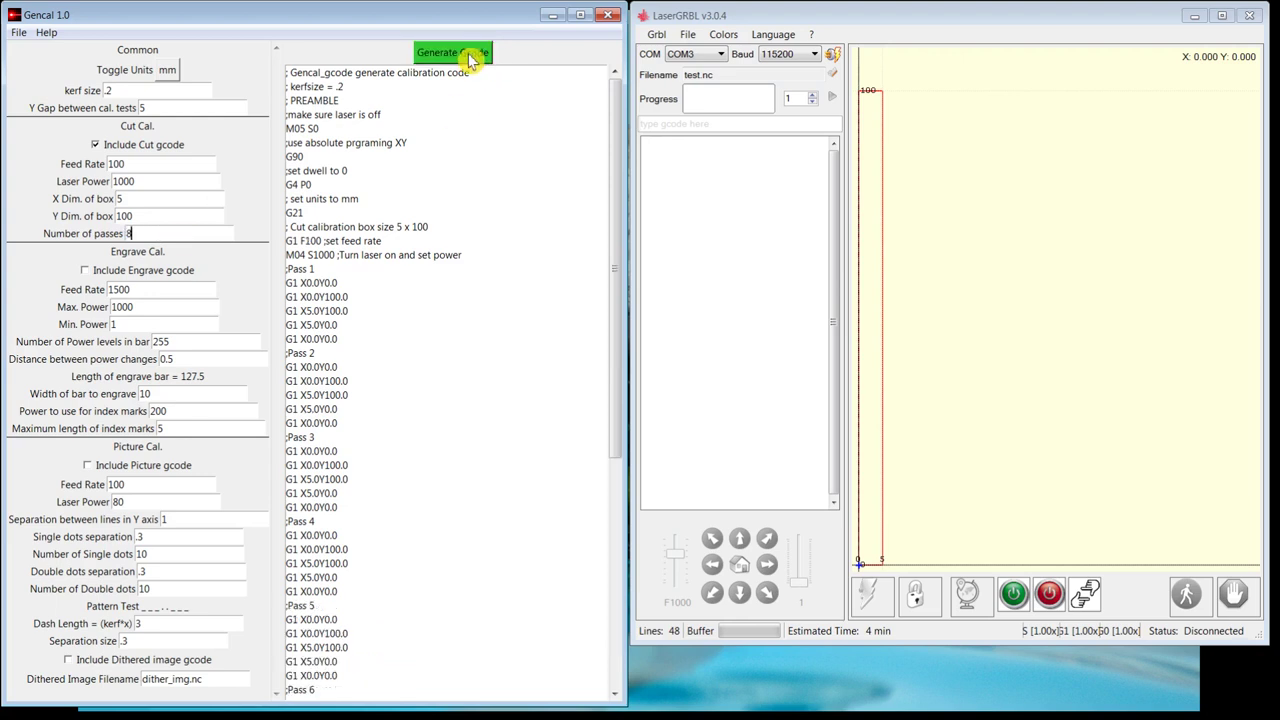
- Overwrite test.nc with the new G-code and reload it in LaserGRBL
{"action": "left_click", "coordinate": [18, 32]}
{"action": "left_click", "coordinate": [42, 52]}
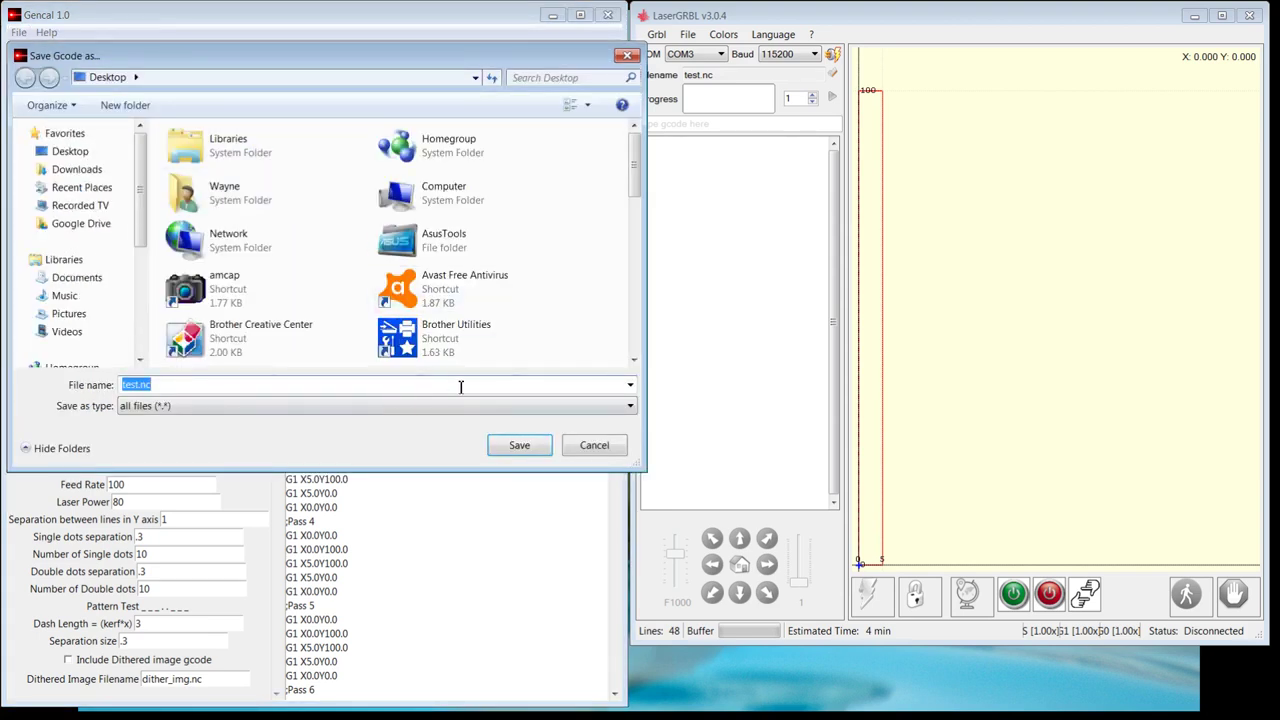
{"action": "left_click", "coordinate": [524, 447]}
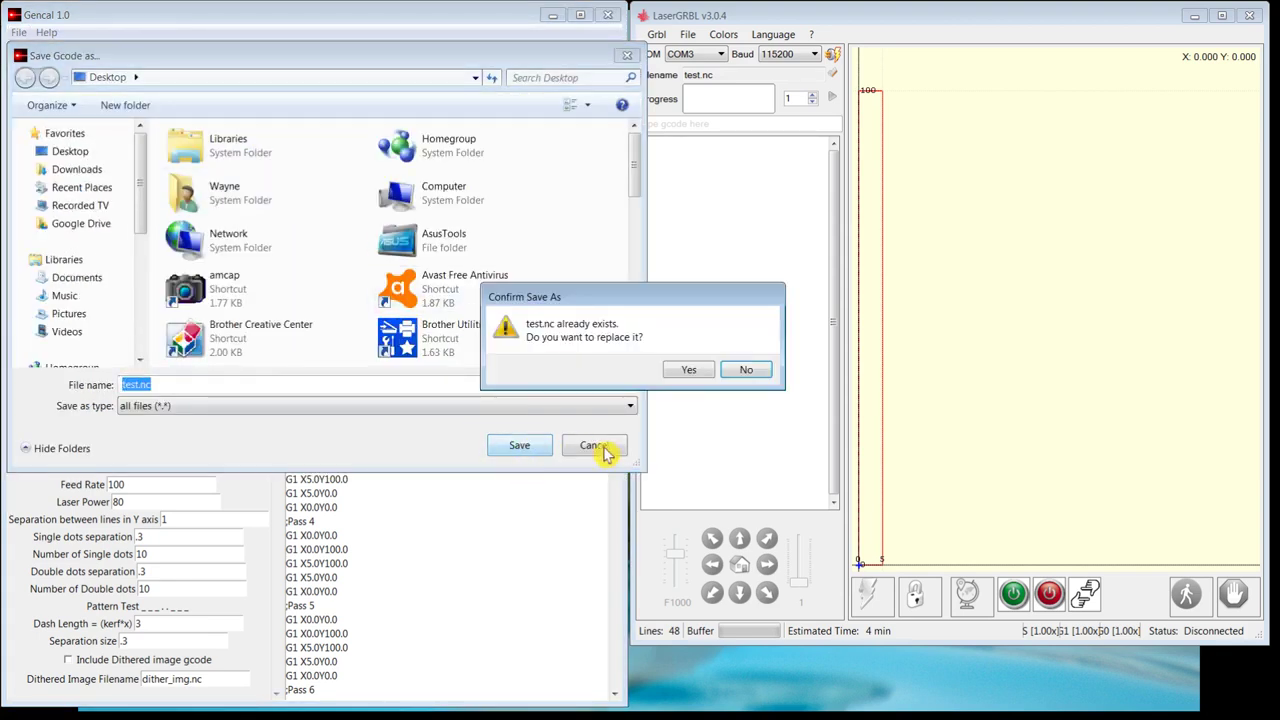
{"action": "left_click", "coordinate": [706, 372]}
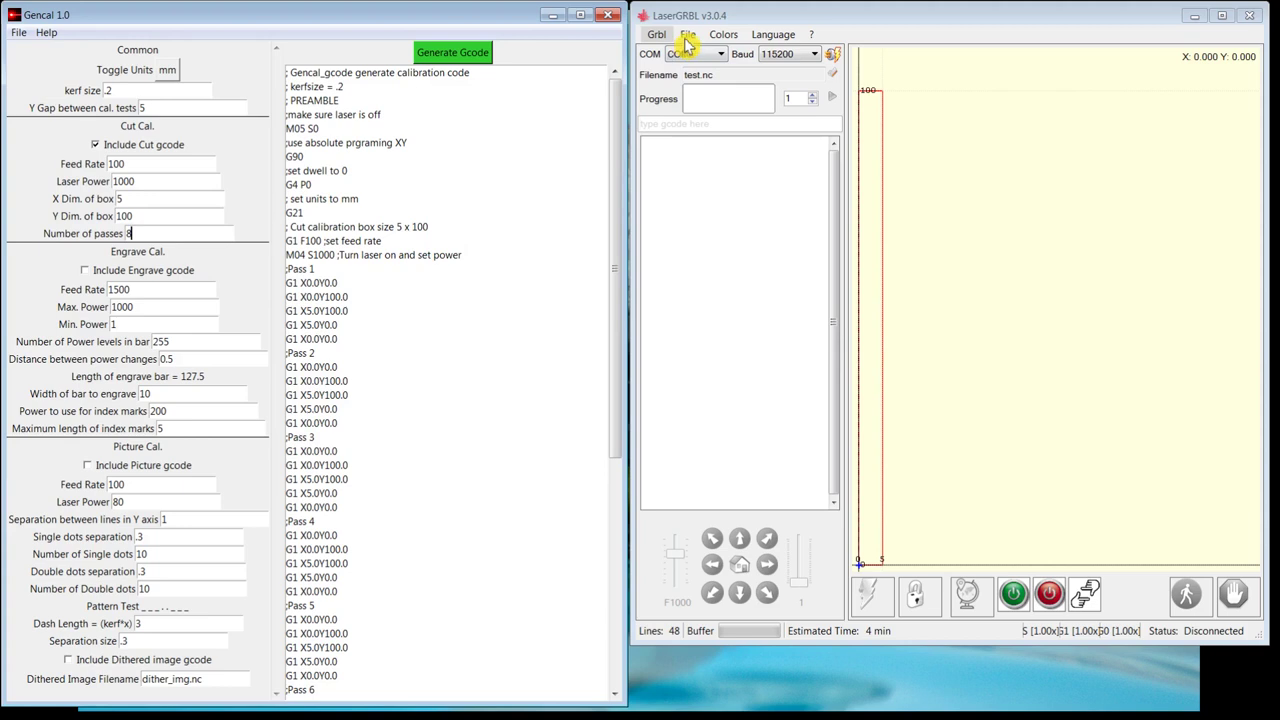
{"action": "left_click", "coordinate": [689, 36]}
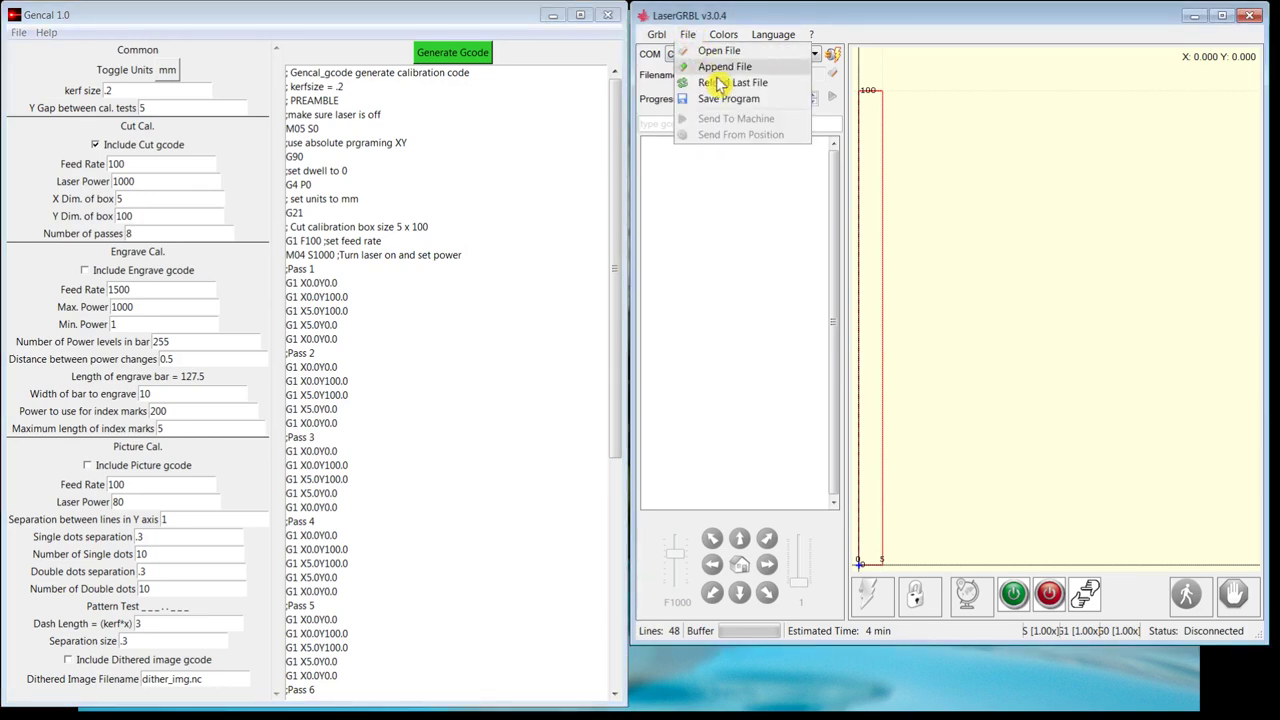
{"action": "left_click", "coordinate": [720, 82]}
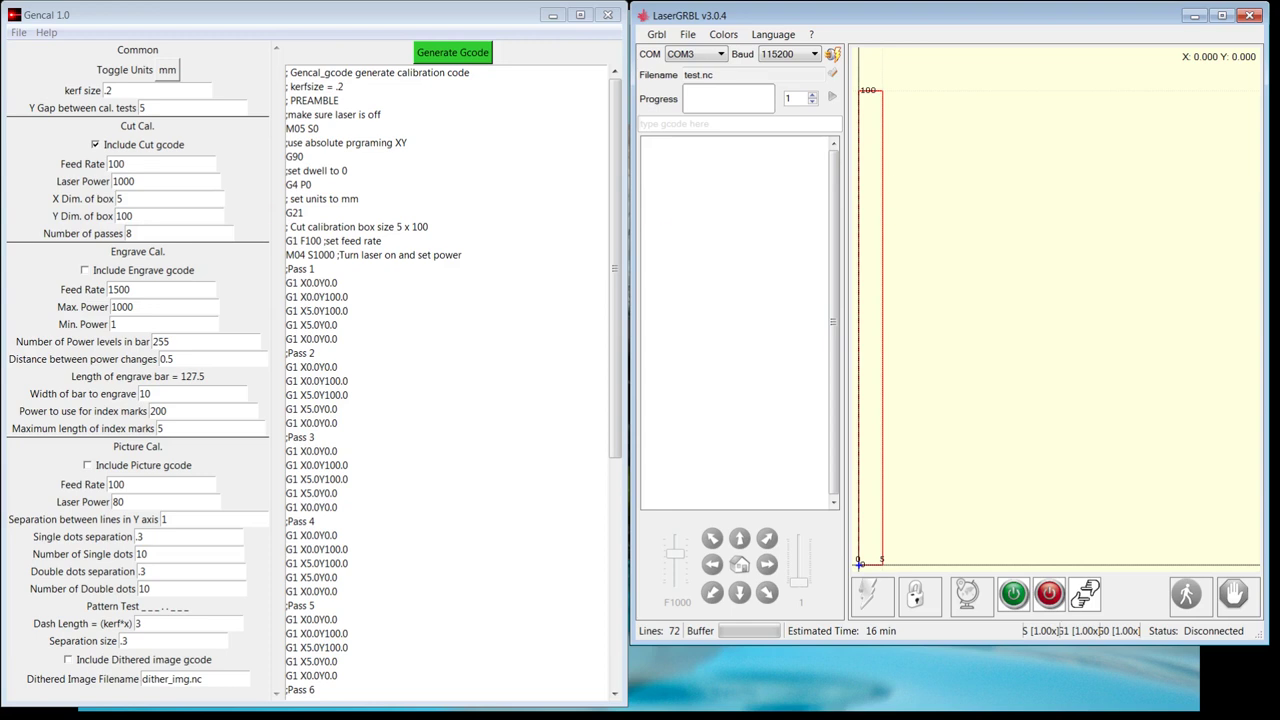
- With the cut test-strip photo in view, set Gencal's passes to 20 and minimize Gencal
{"action": "key", "text": "alt+Tab"}
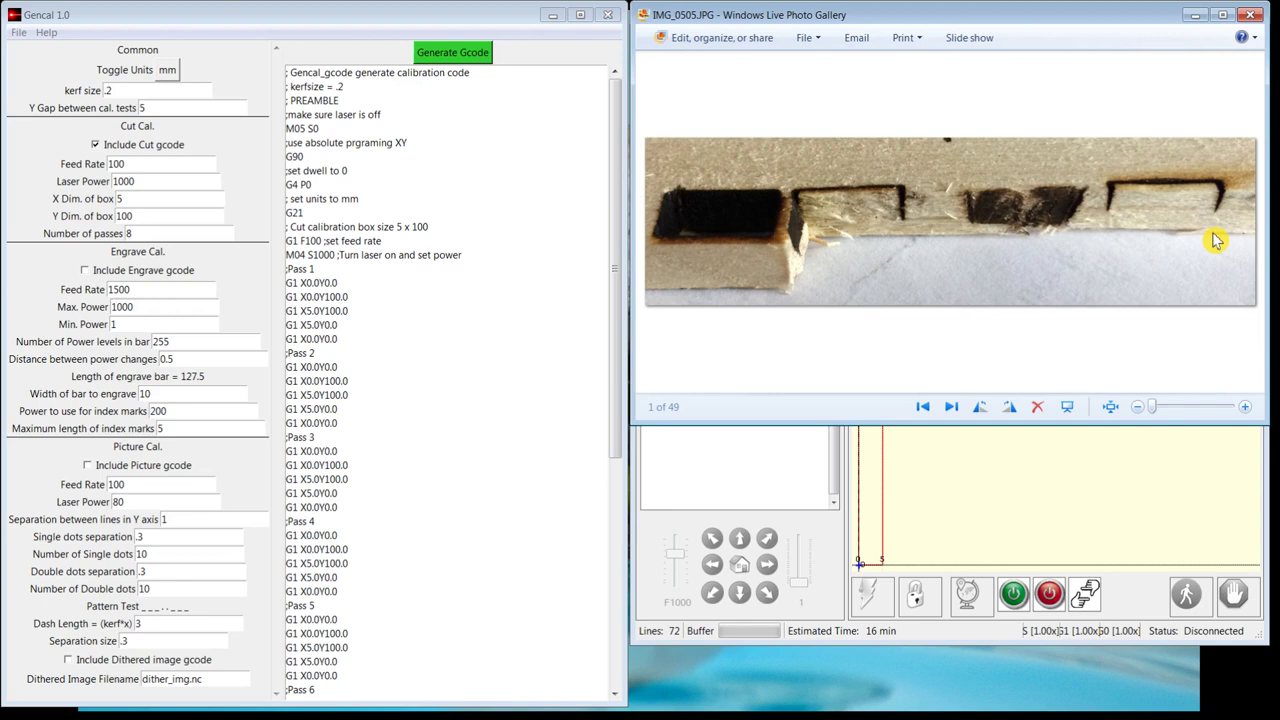
{"action": "double_click", "coordinate": [158, 233]}
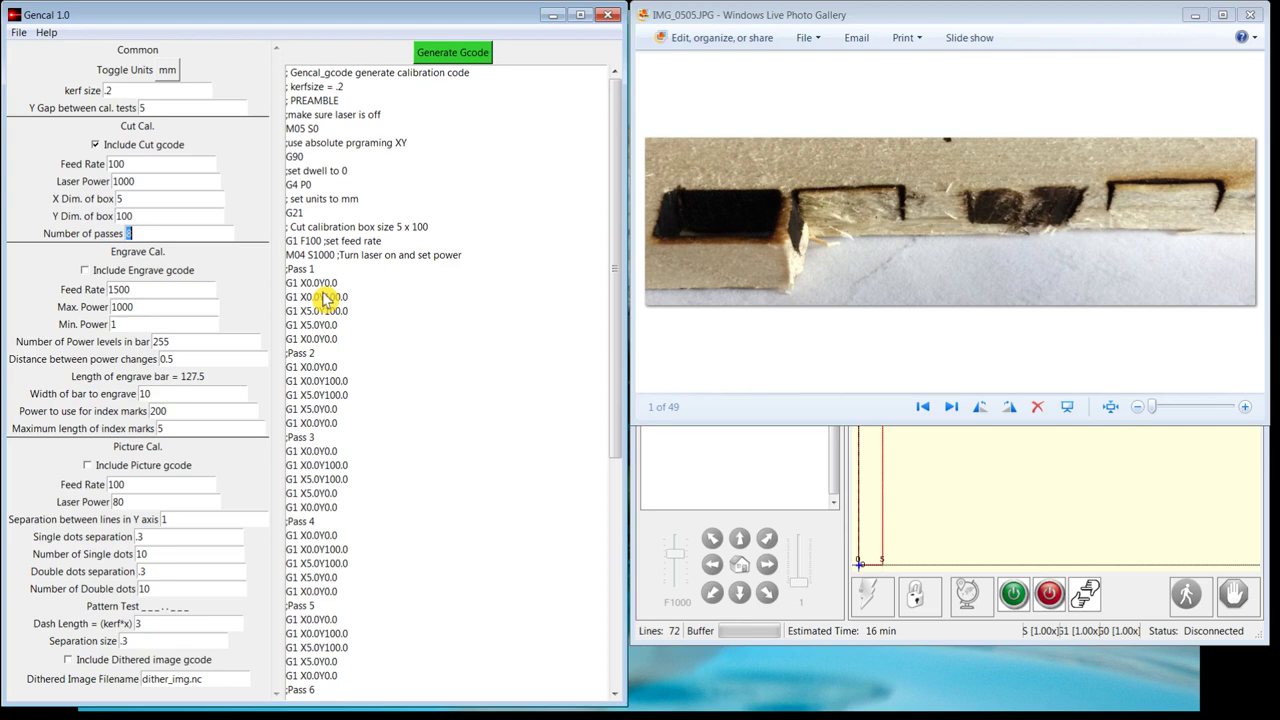
{"action": "type", "text": "20"}
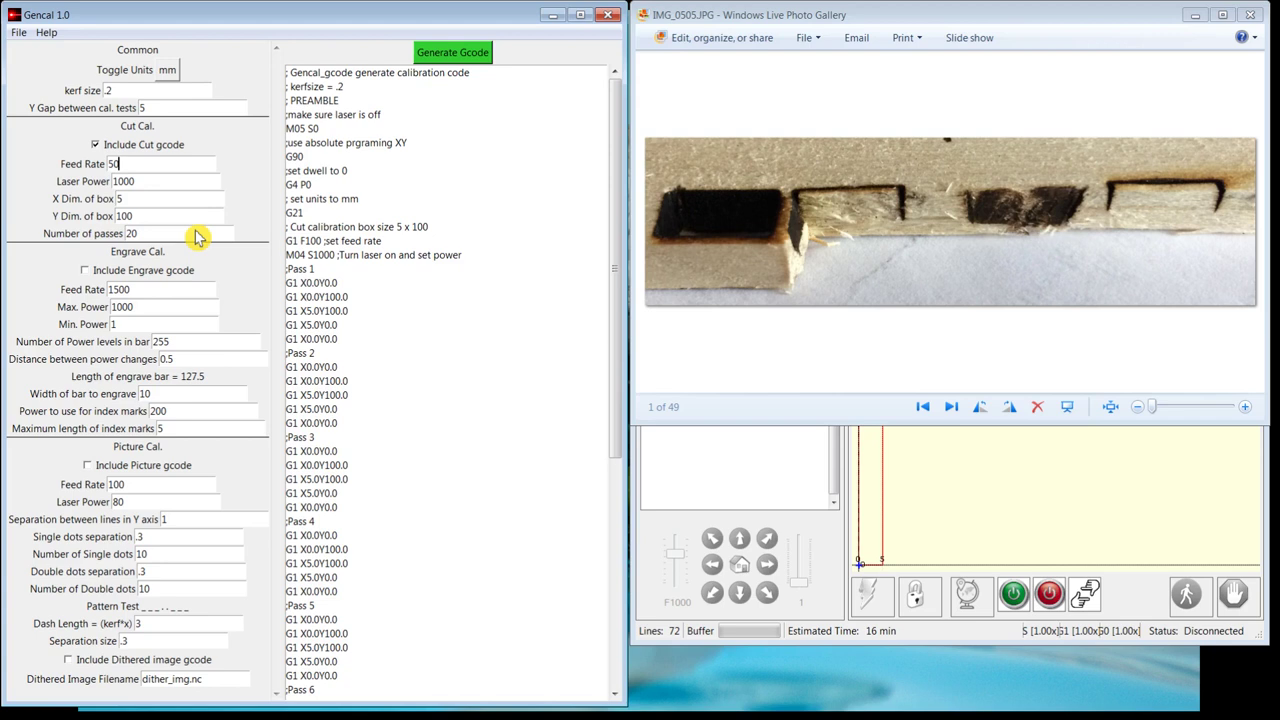
{"action": "left_click", "coordinate": [556, 18]}
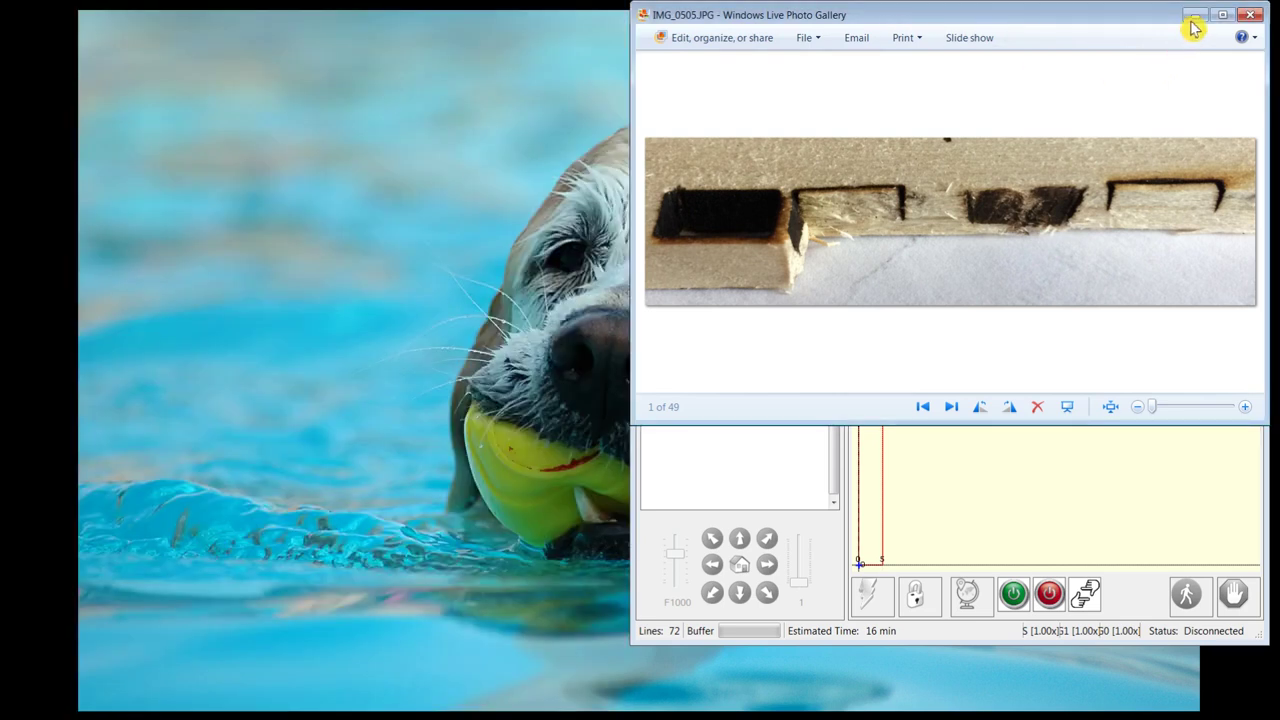
- Close the material database and add shell stand 2.5.svg as a LaserWeb document
{"action": "left_click", "coordinate": [1194, 17]}
{"action": "key", "text": "alt+Tab"}
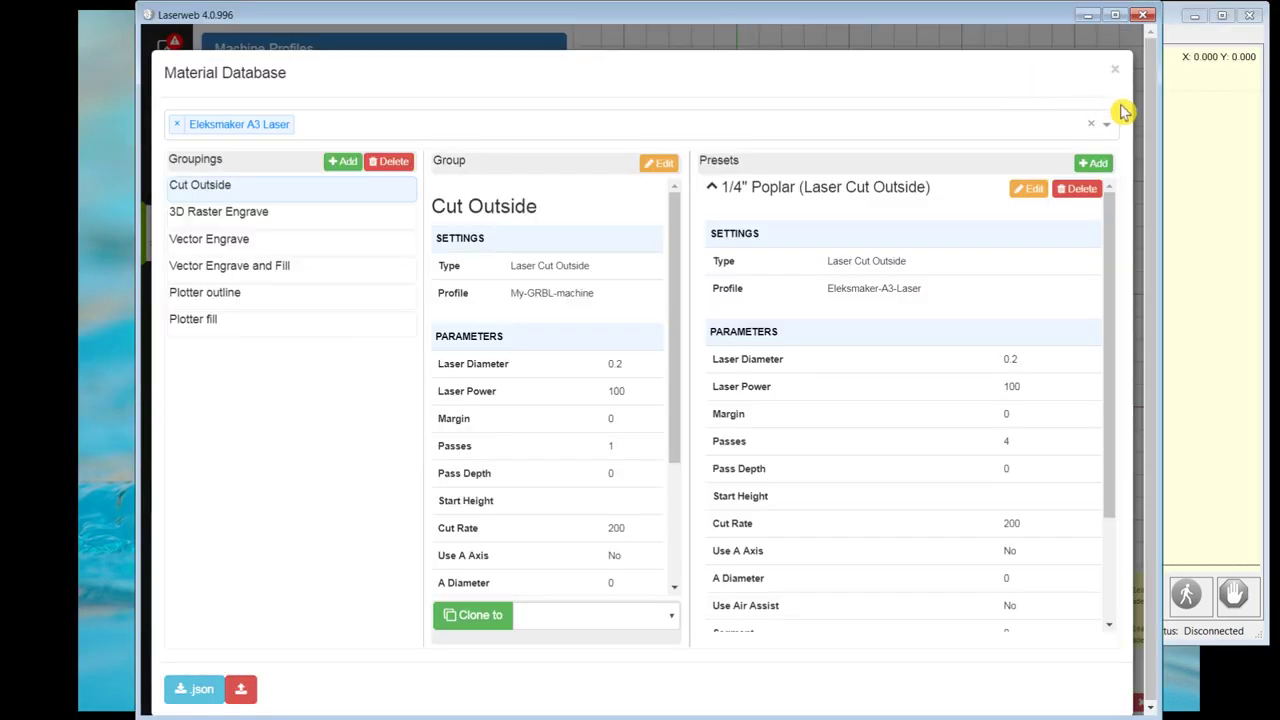
{"action": "left_click", "coordinate": [1115, 71]}
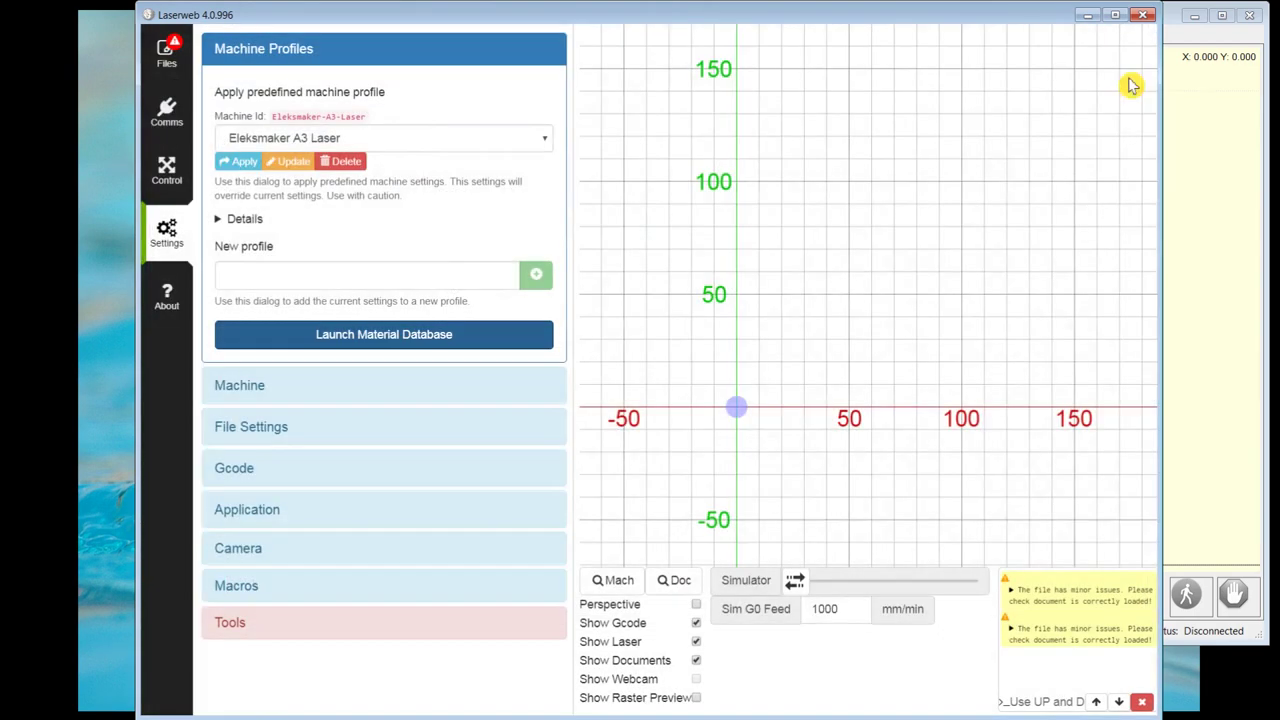
{"action": "left_click", "coordinate": [168, 60]}
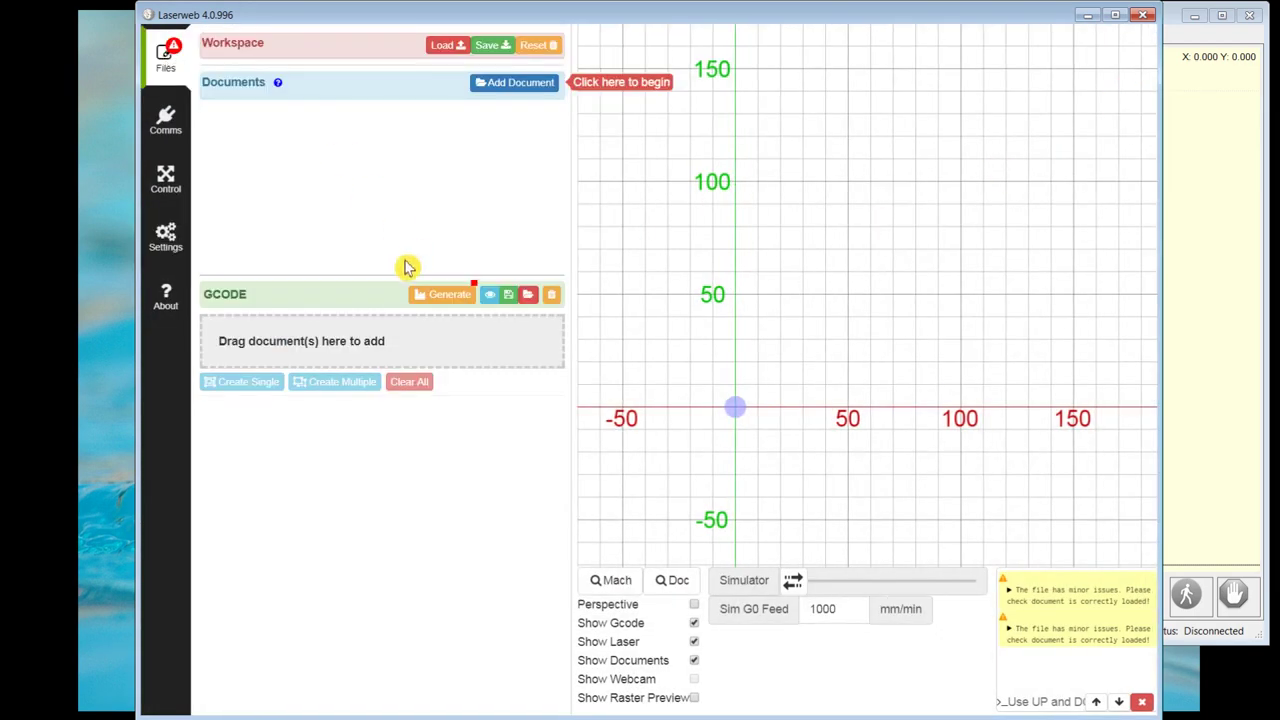
{"action": "left_click", "coordinate": [546, 87]}
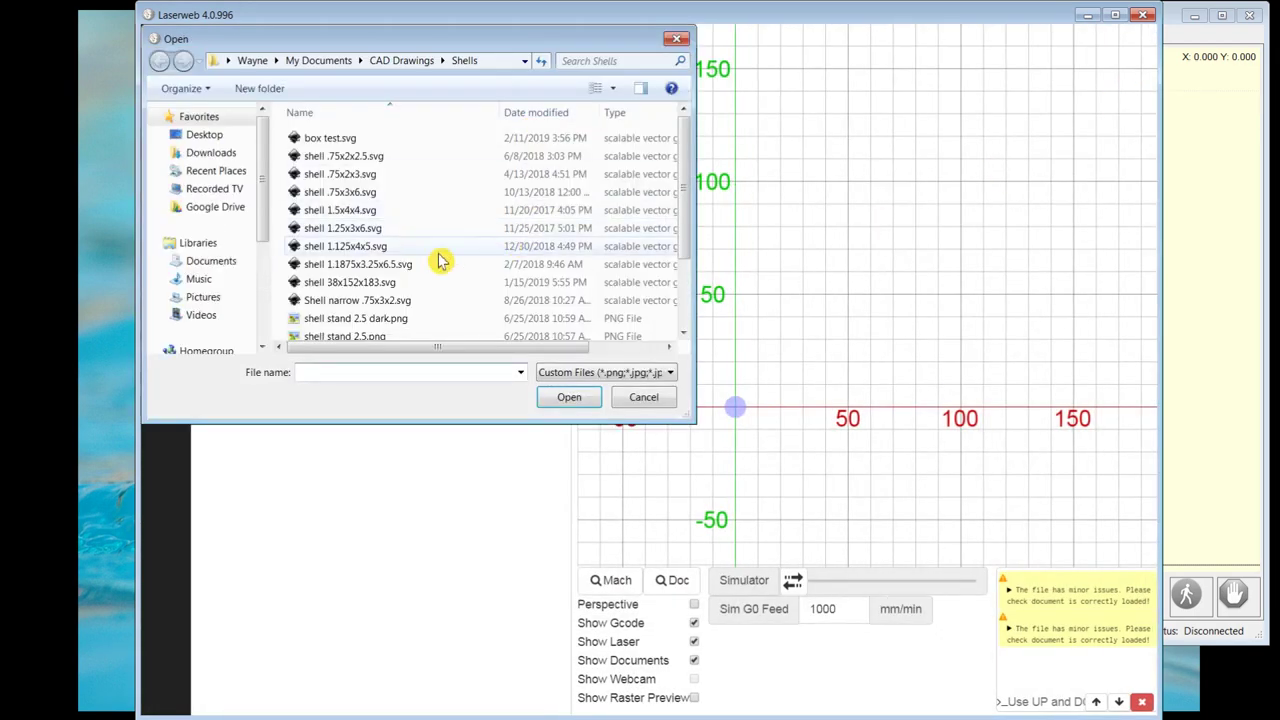
{"action": "left_click_drag", "start_coordinate": [690, 212], "coordinate": [686, 330]}
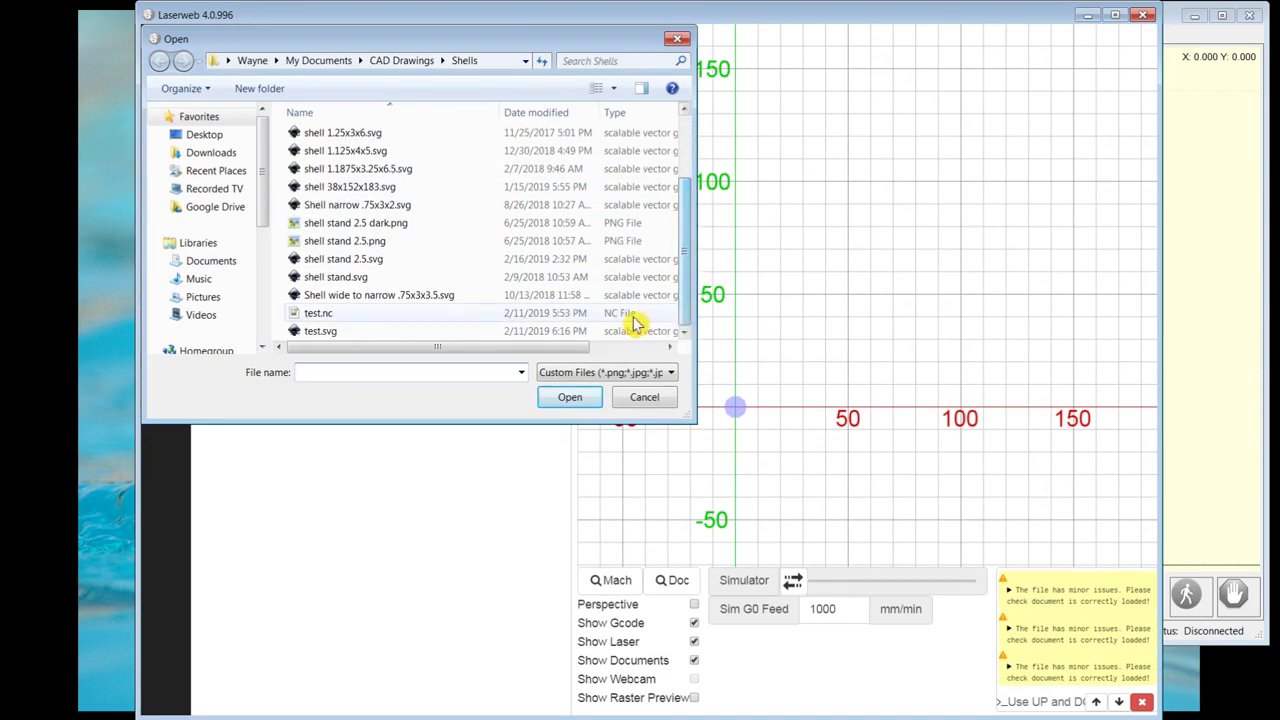
{"action": "left_click", "coordinate": [441, 262]}
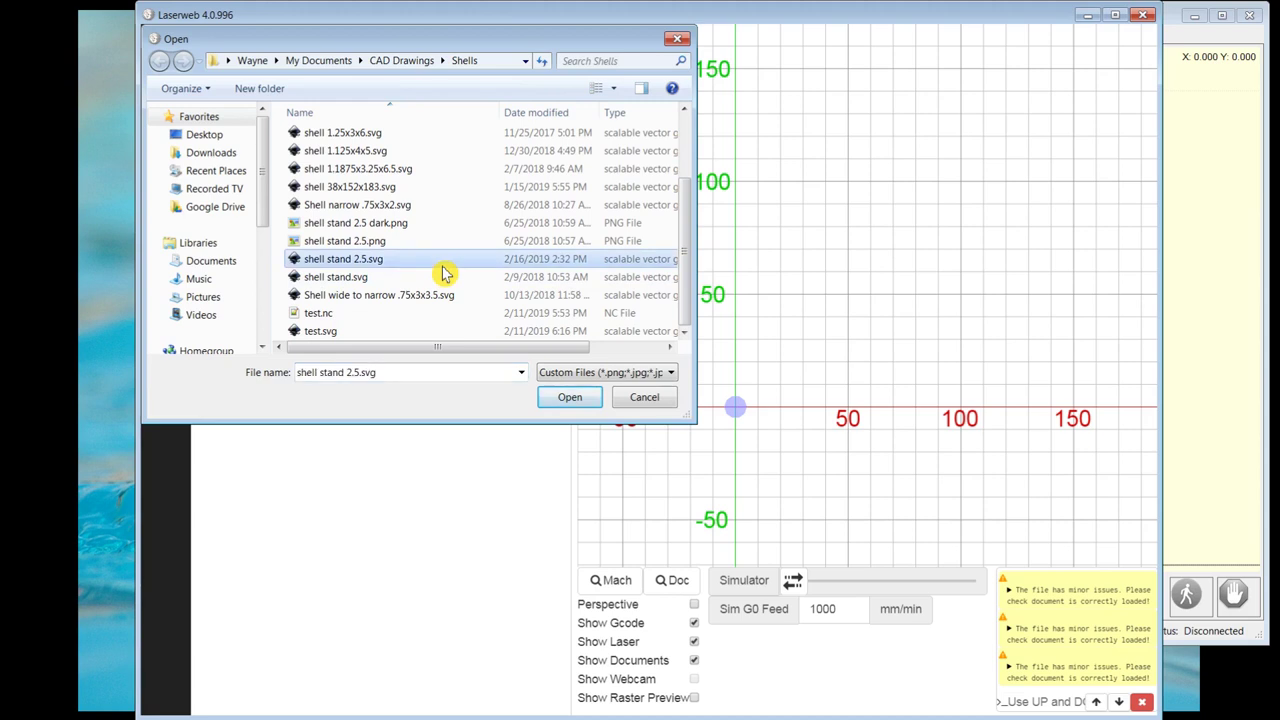
{"action": "left_click", "coordinate": [572, 398]}
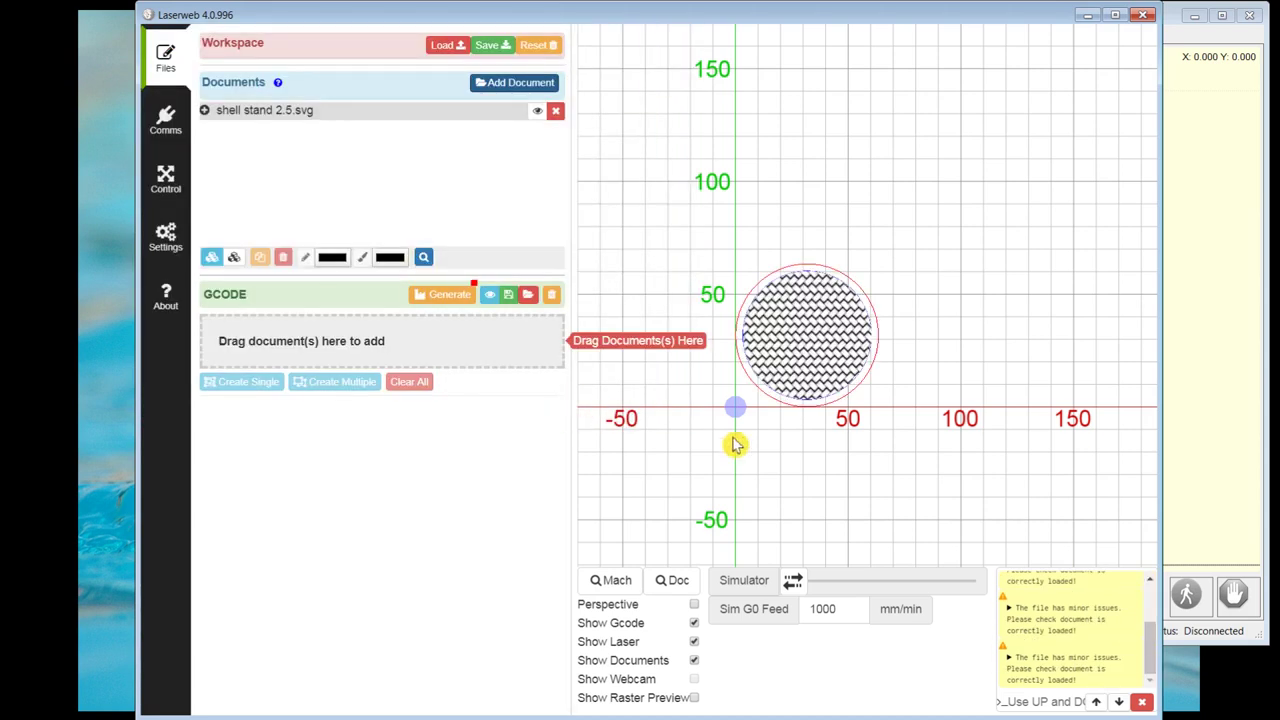
- Centre the circle on the canvas and expand the document and layer1 to list its shapes
{"action": "scroll", "coordinate": [815, 336], "scroll_direction": "up", "scroll_amount": 5}
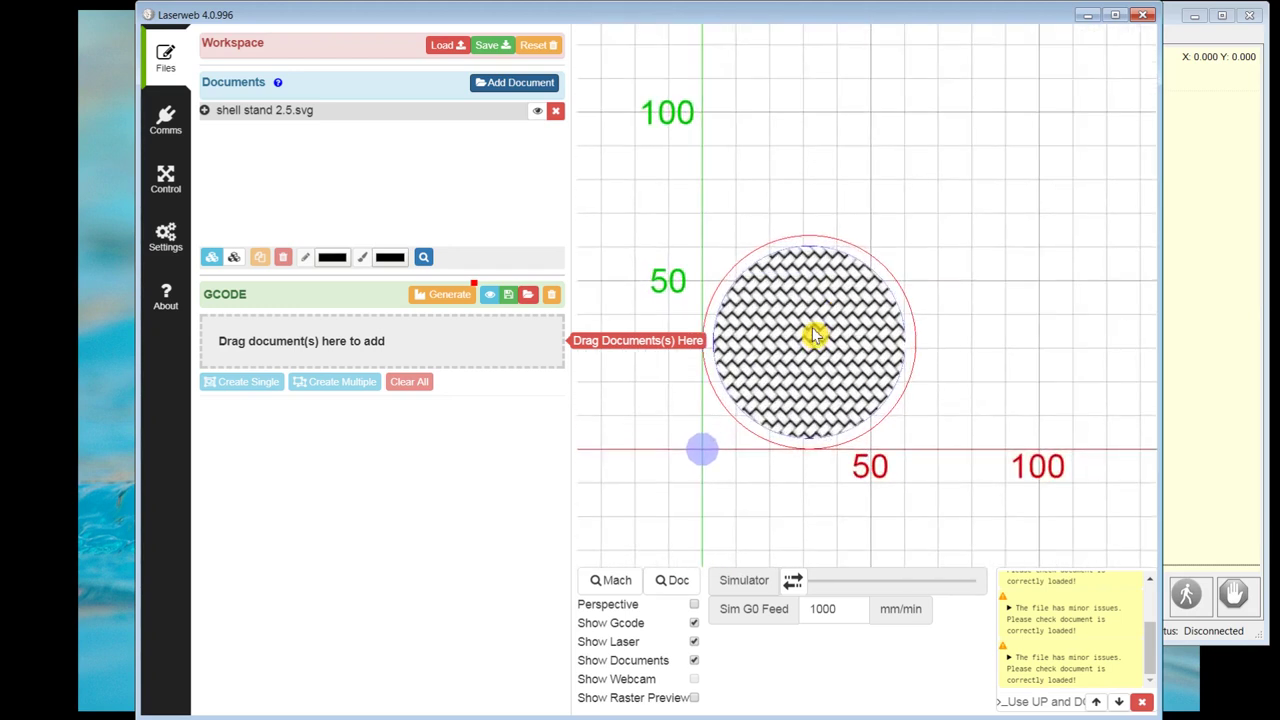
{"action": "scroll", "coordinate": [851, 351], "scroll_direction": "up", "scroll_amount": 4}
{"action": "scroll", "coordinate": [914, 380], "scroll_direction": "down", "scroll_amount": 3}
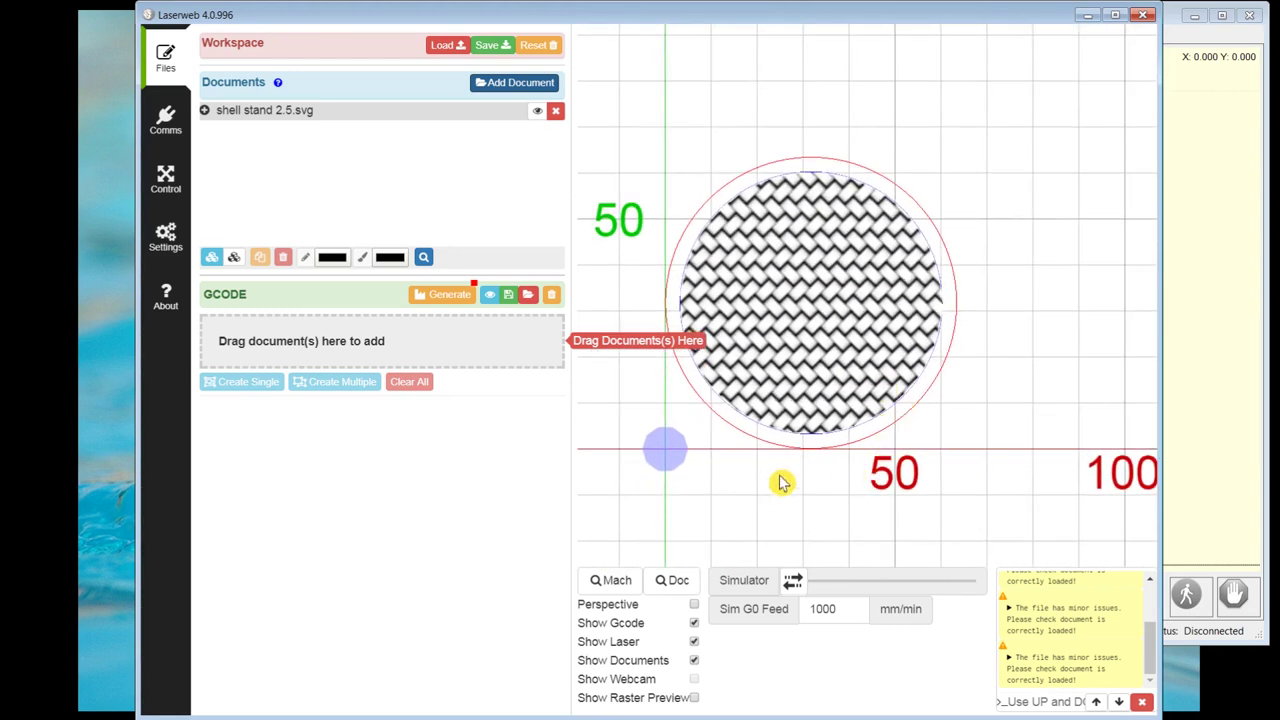
{"action": "left_click_drag", "start_coordinate": [780, 480], "coordinate": [802, 440]}
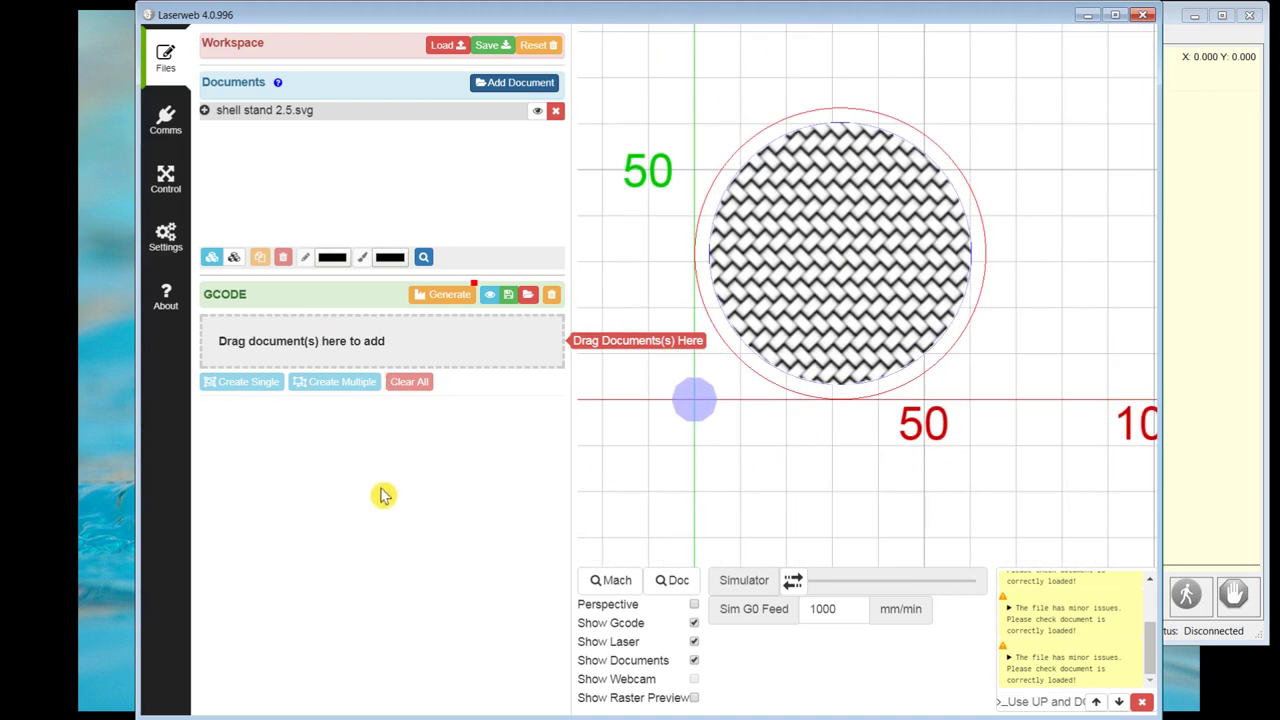
{"action": "left_click", "coordinate": [205, 111]}
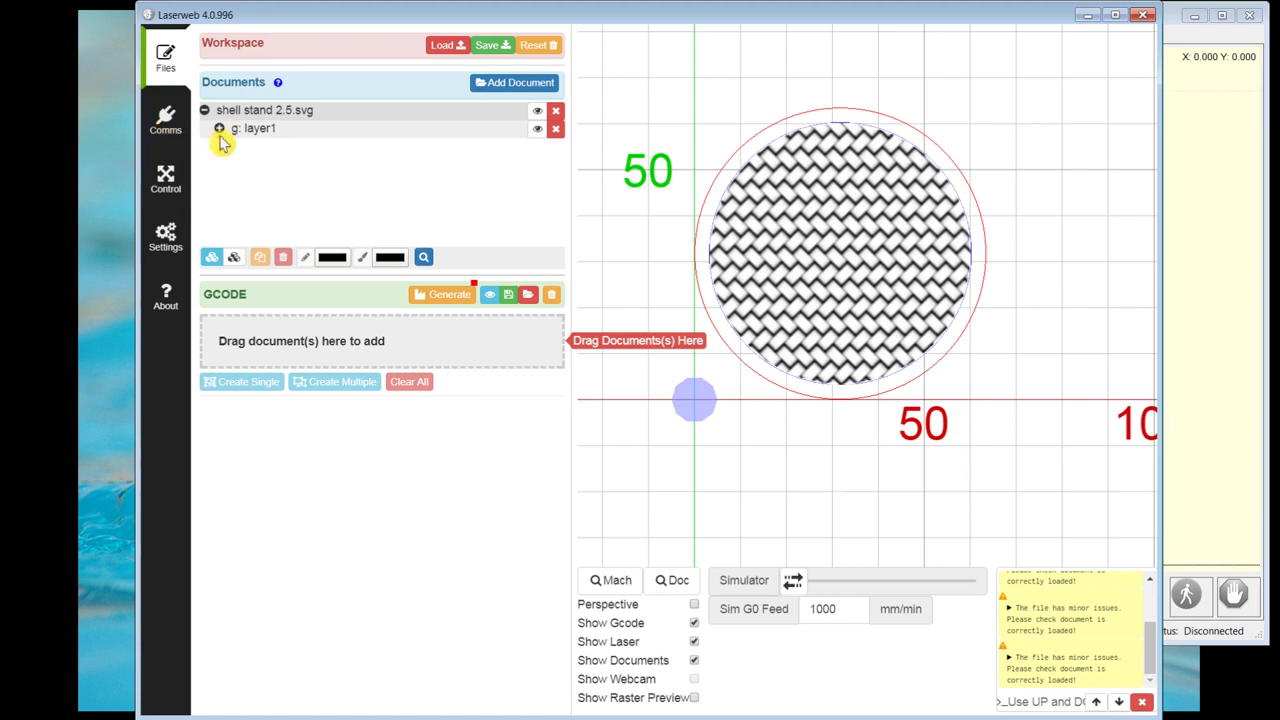
{"action": "left_click", "coordinate": [219, 130]}
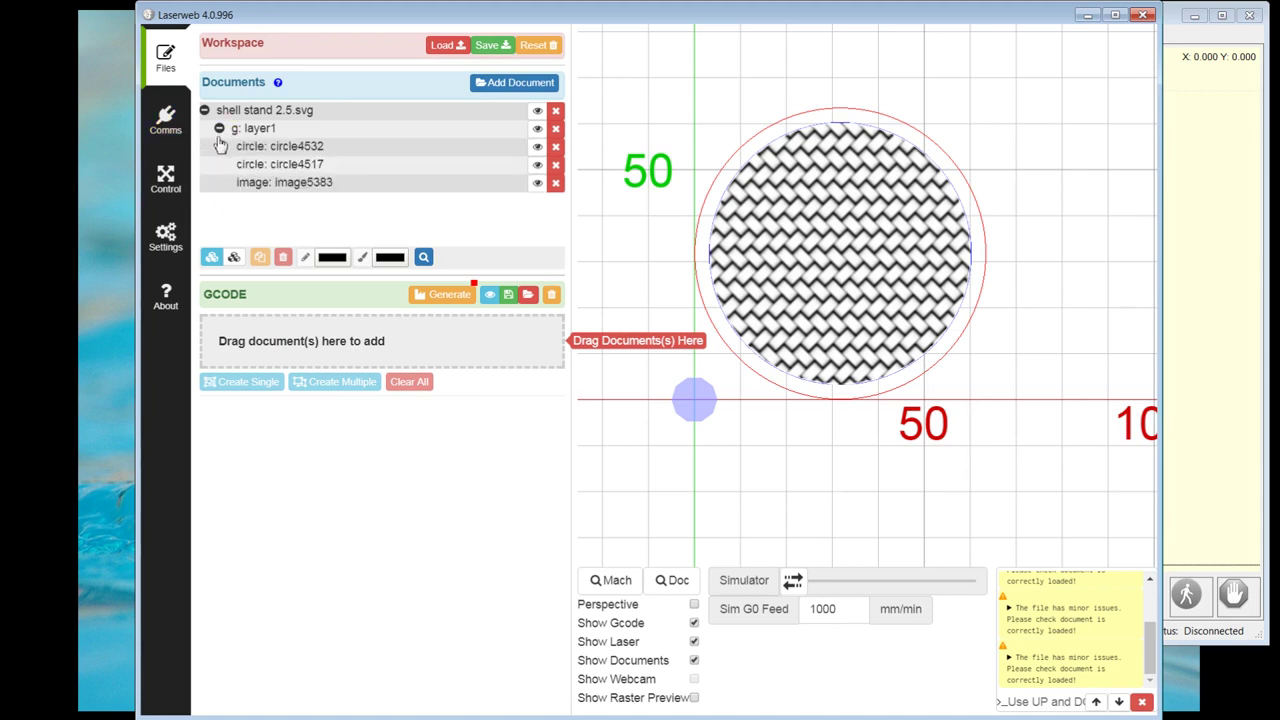
- Create an operation from image5383 and apply the 3D Raster Engrave Poplar preset
{"action": "left_click", "coordinate": [298, 184]}
{"action": "left_click_drag", "start_coordinate": [298, 183], "coordinate": [341, 347]}
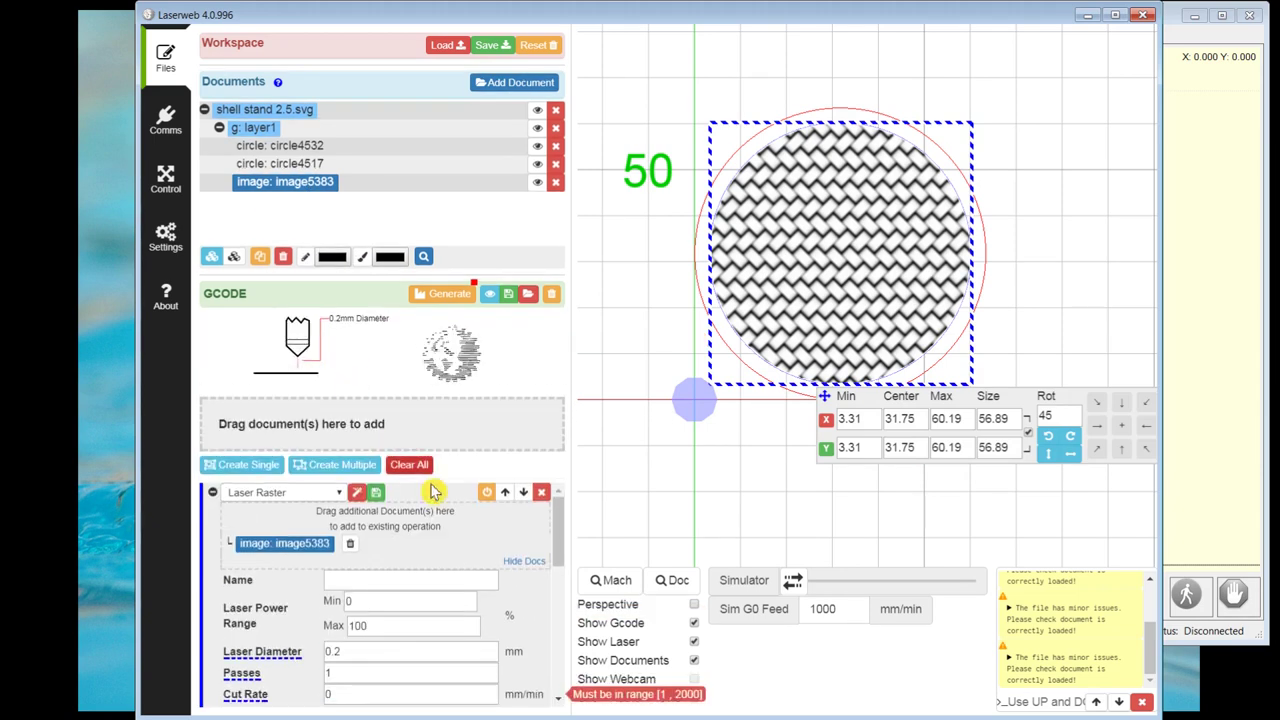
{"action": "left_click", "coordinate": [356, 492]}
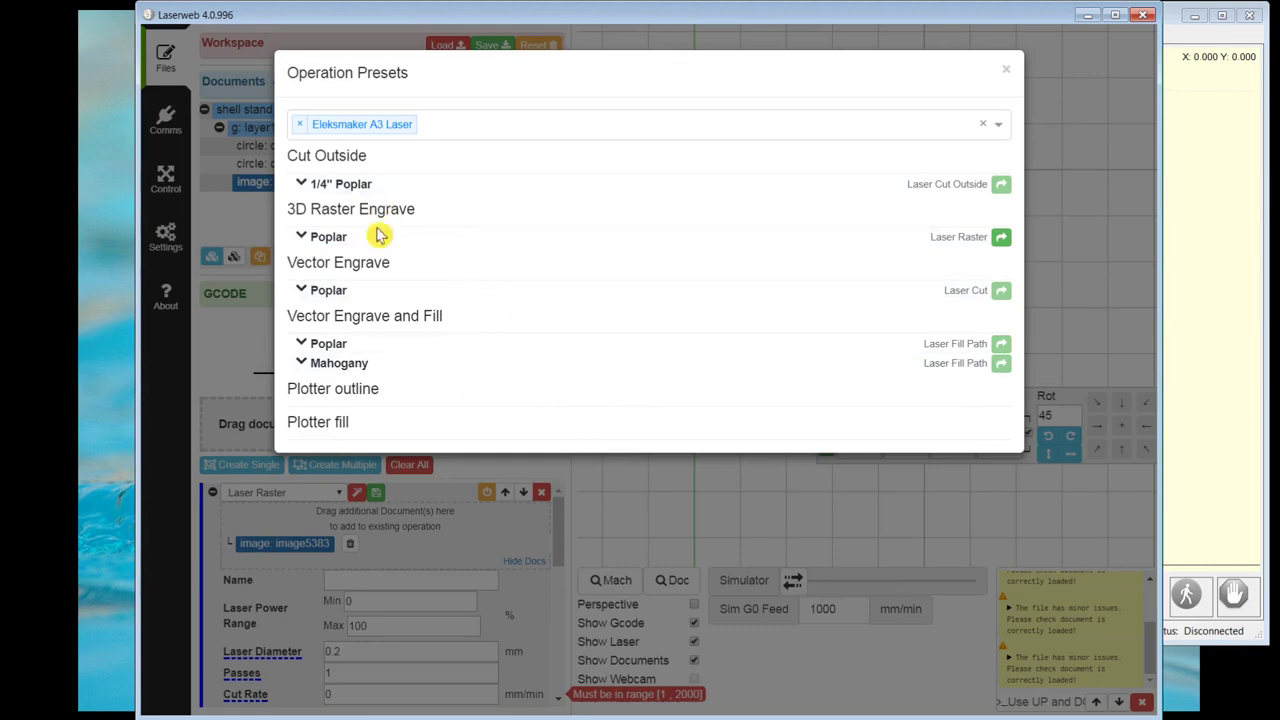
{"action": "left_click", "coordinate": [340, 236]}
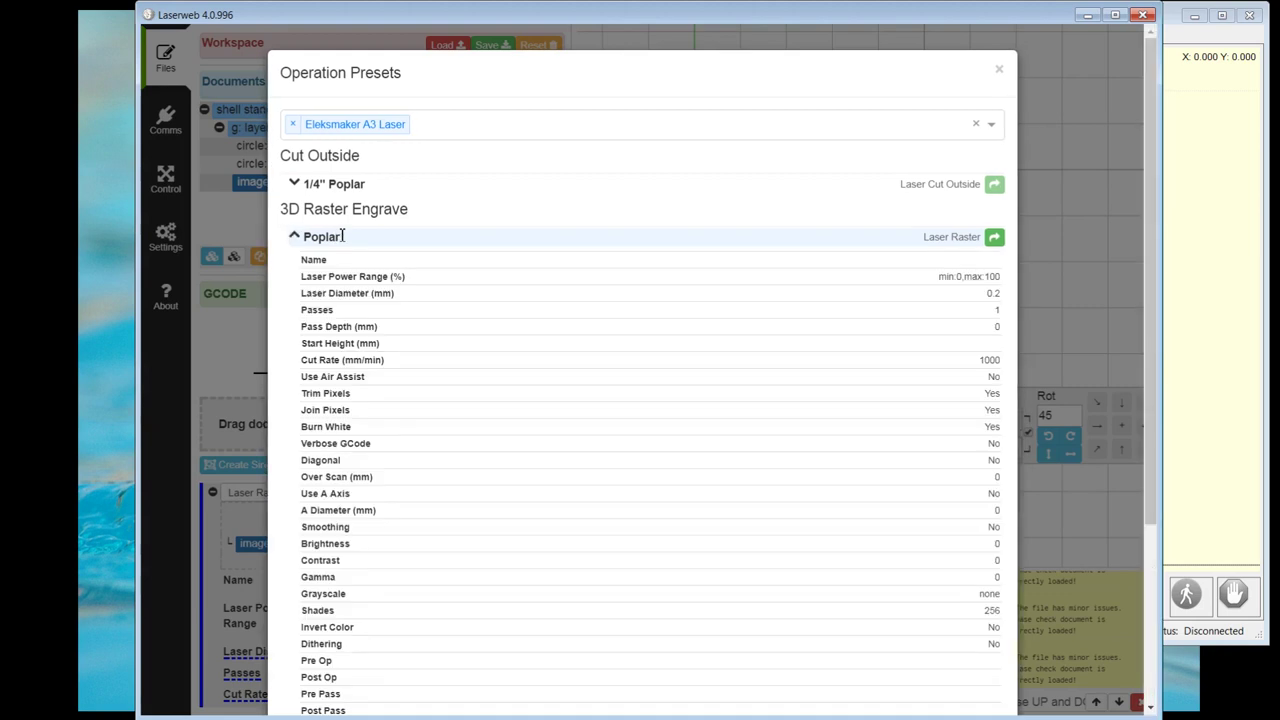
{"action": "left_click", "coordinate": [1000, 237]}
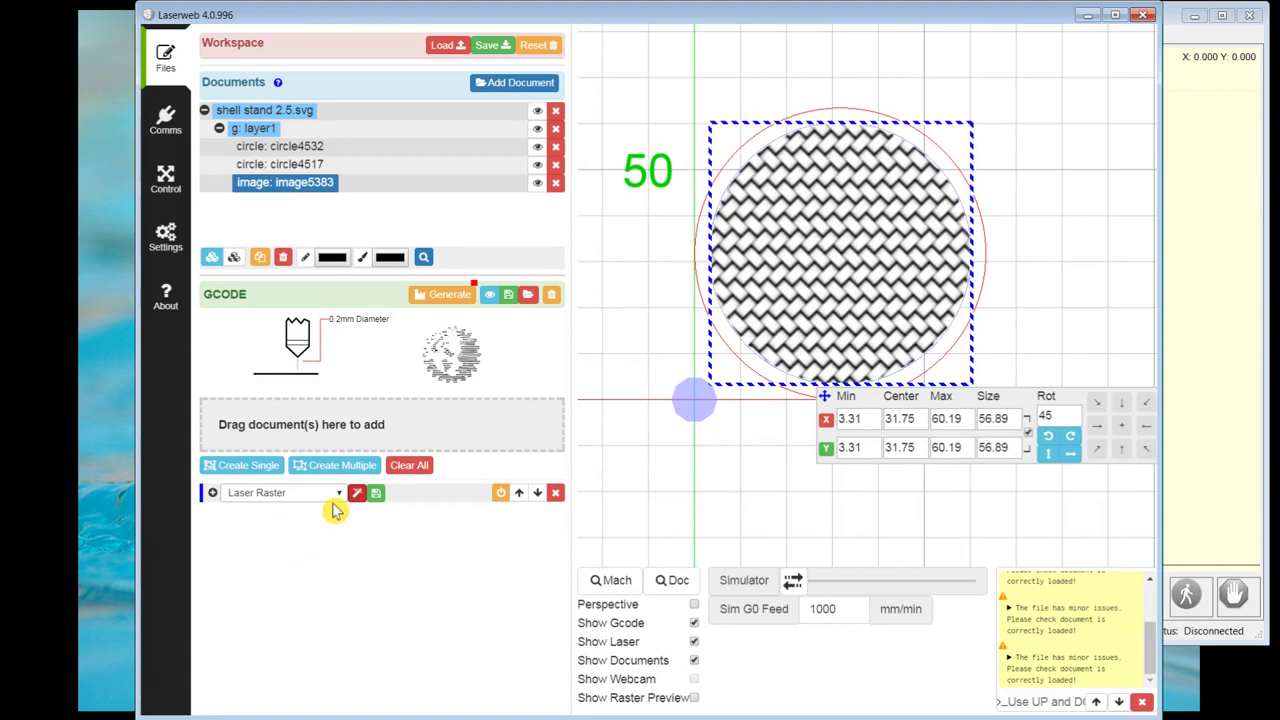
- Create an operation for circle4532 and apply the Vector Engrave and Fill Poplar preset
{"action": "left_click", "coordinate": [287, 166]}
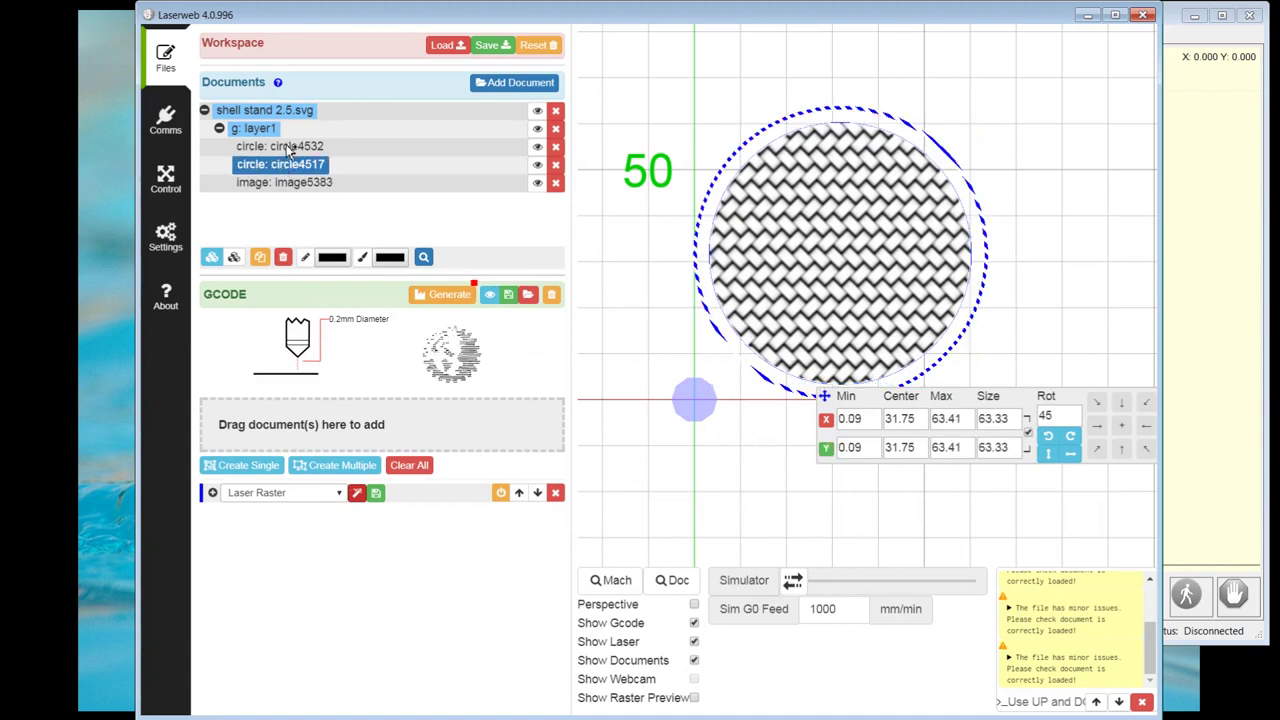
{"action": "left_click", "coordinate": [289, 148]}
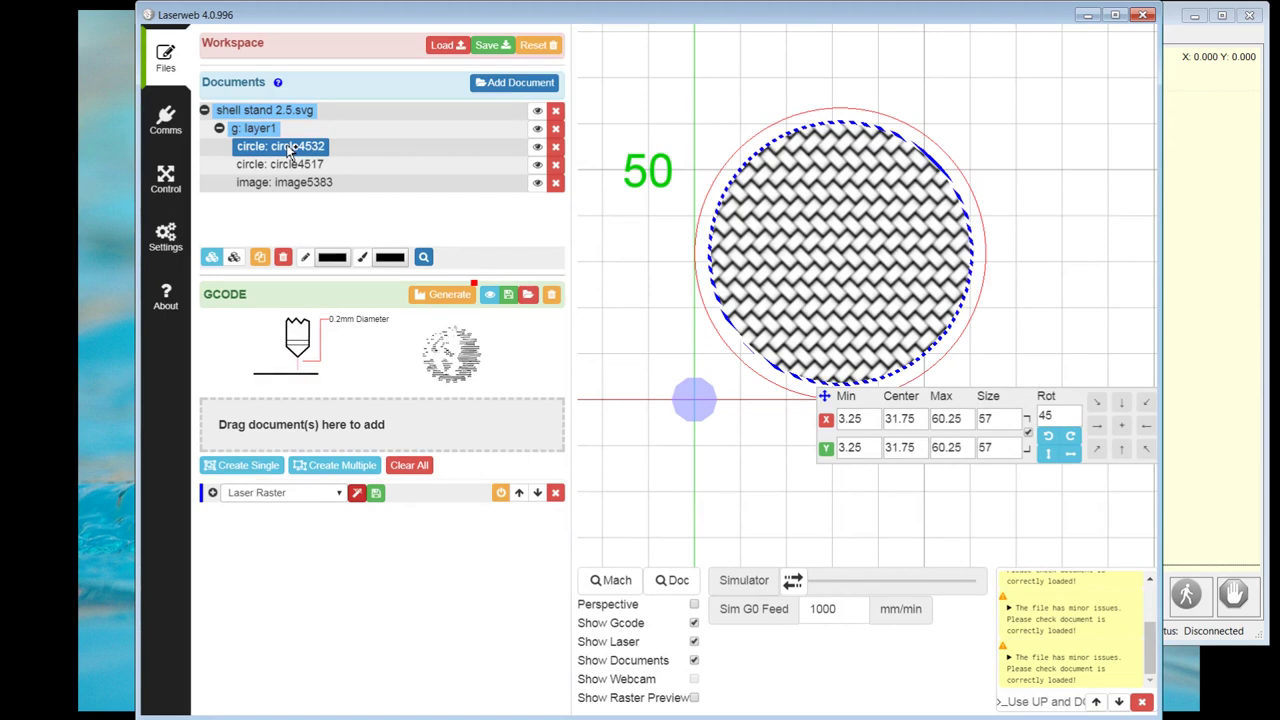
{"action": "left_click_drag", "start_coordinate": [289, 148], "coordinate": [289, 431]}
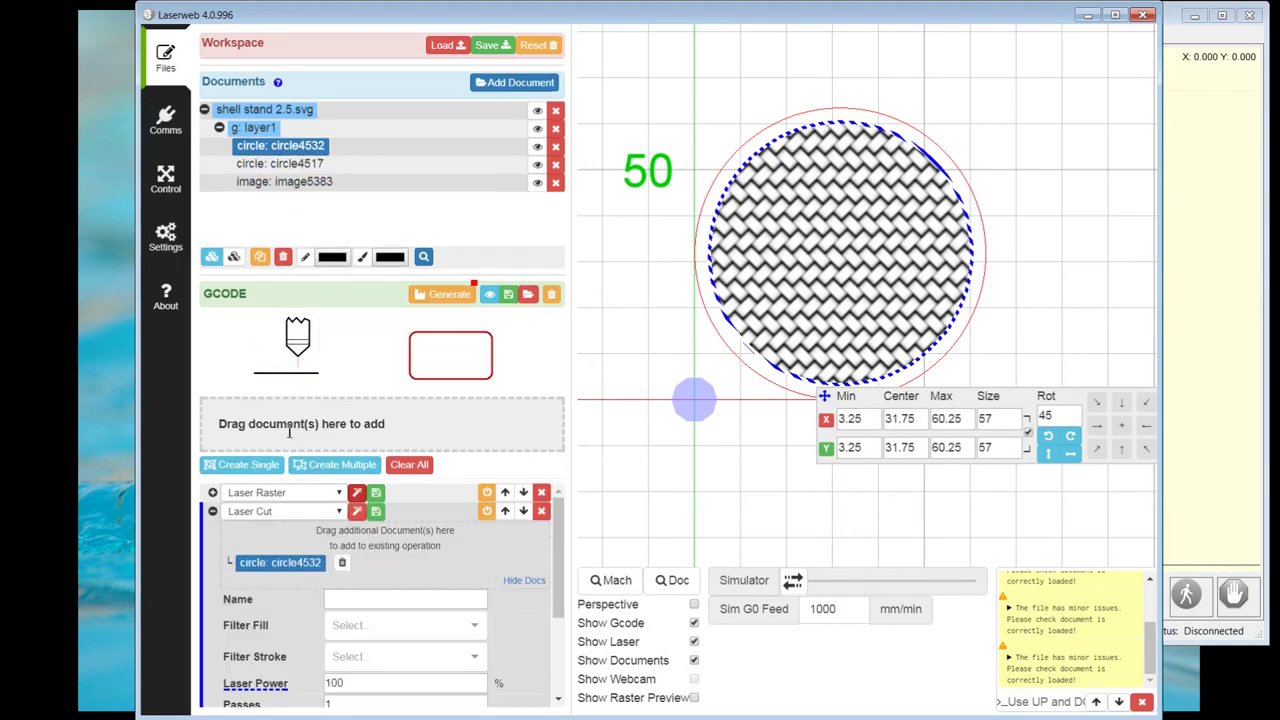
{"action": "left_click", "coordinate": [356, 511]}
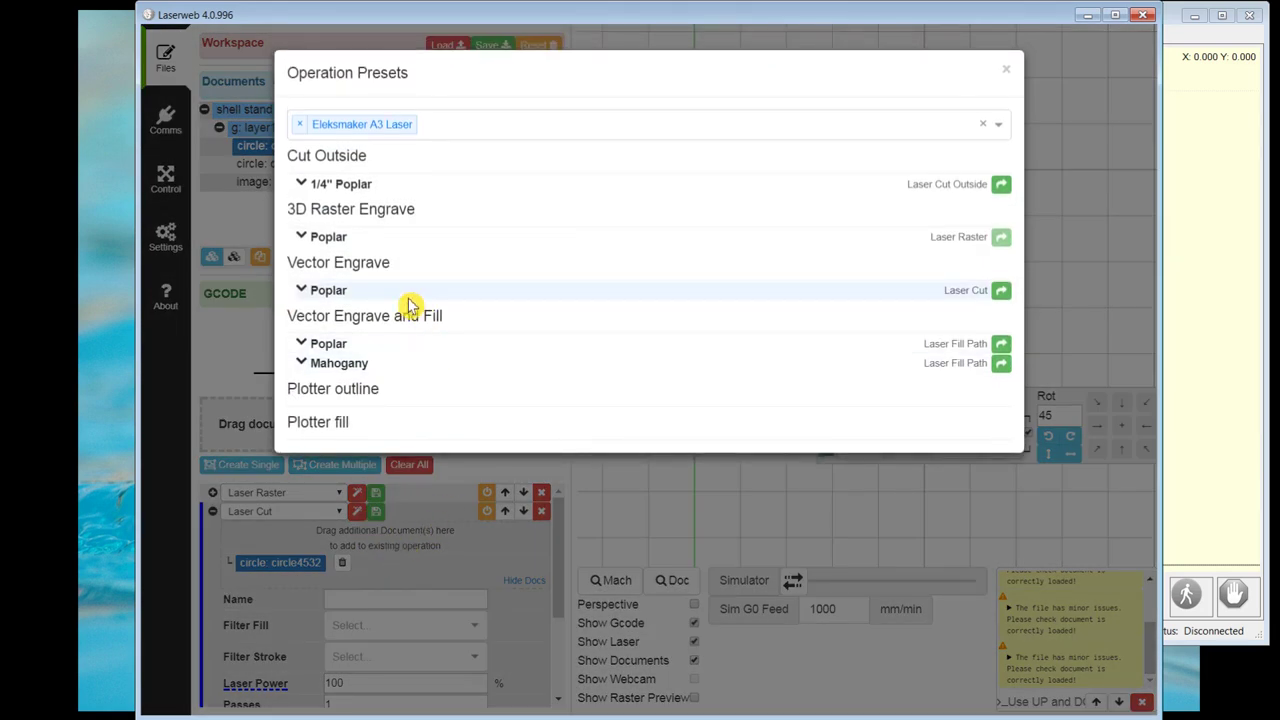
{"action": "left_click", "coordinate": [390, 352]}
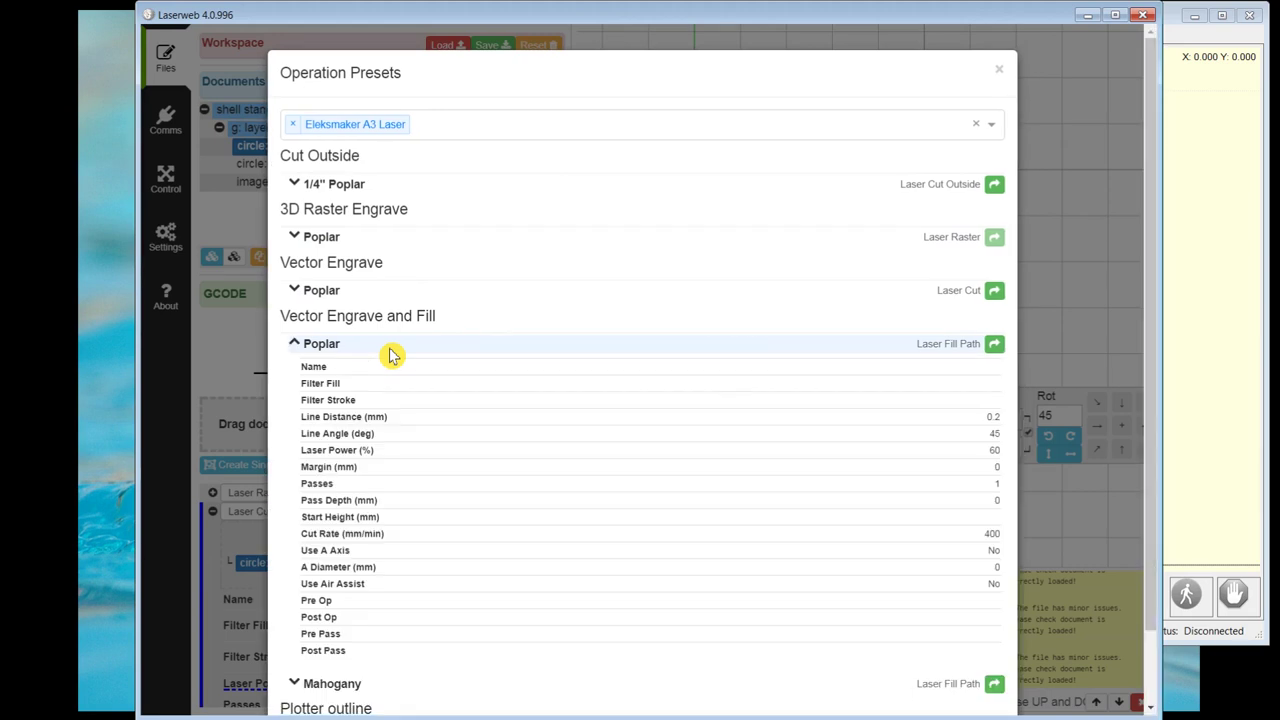
{"action": "left_click", "coordinate": [994, 345]}
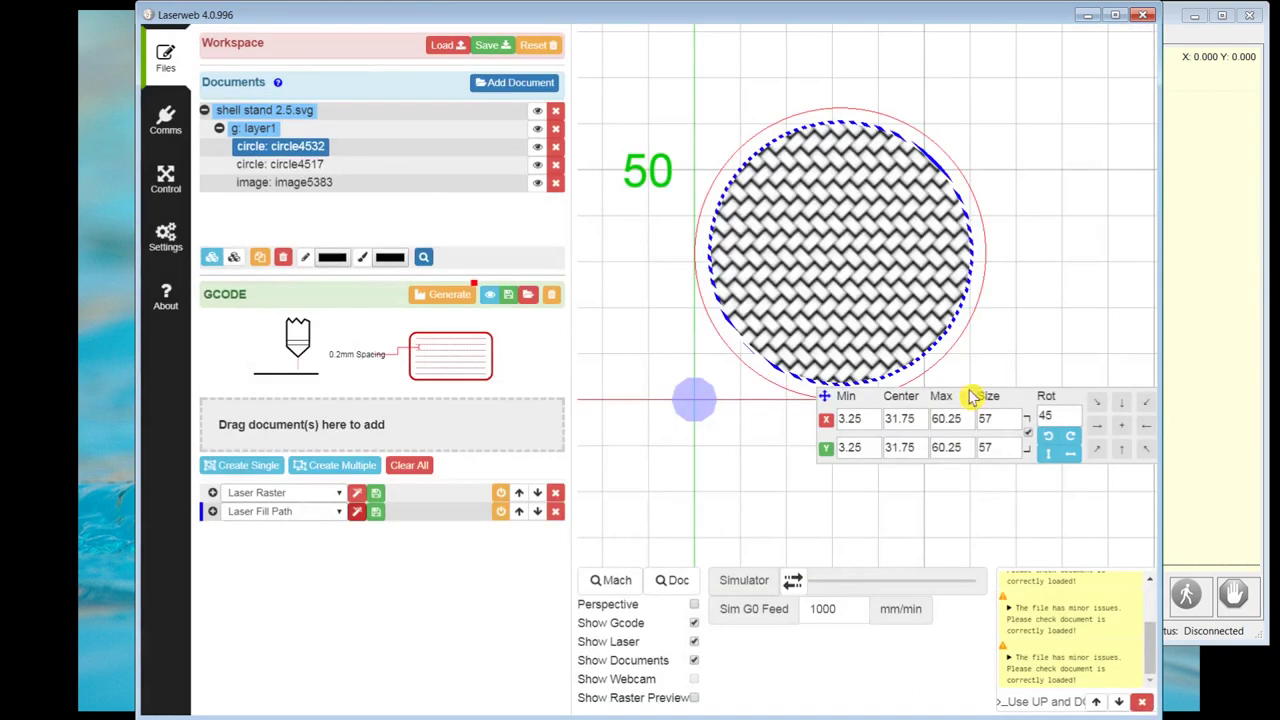
{"action": "left_click", "coordinate": [300, 165]}
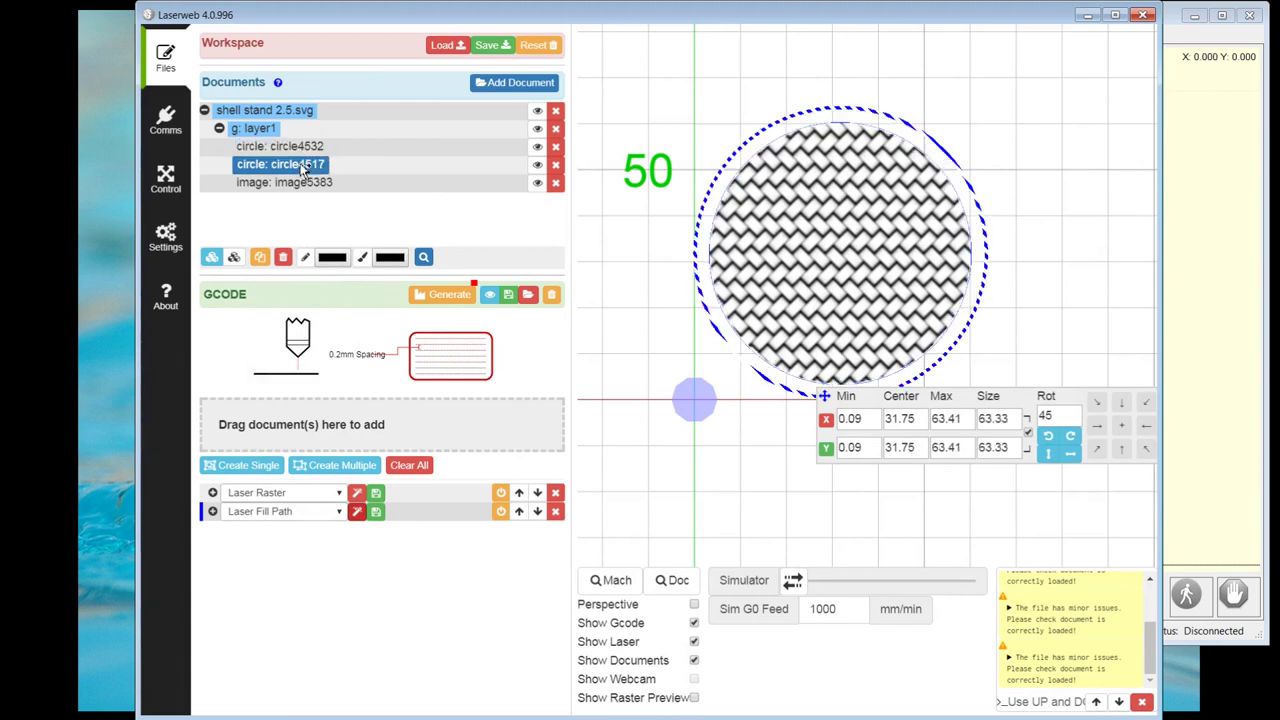
- Add a third operation for circle4517 using the Cut Outside 1/4" Poplar preset
{"action": "left_click_drag", "start_coordinate": [307, 190], "coordinate": [326, 432]}
{"action": "left_click", "coordinate": [357, 530]}
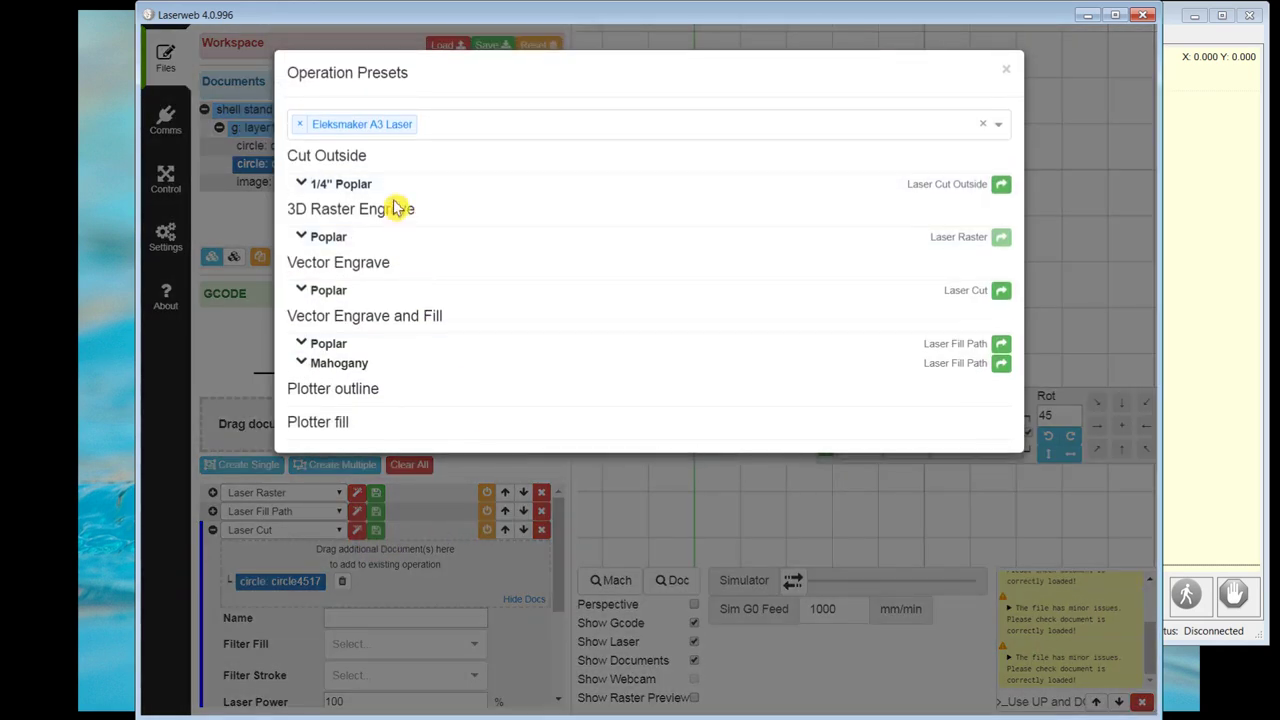
{"action": "left_click", "coordinate": [1001, 184]}
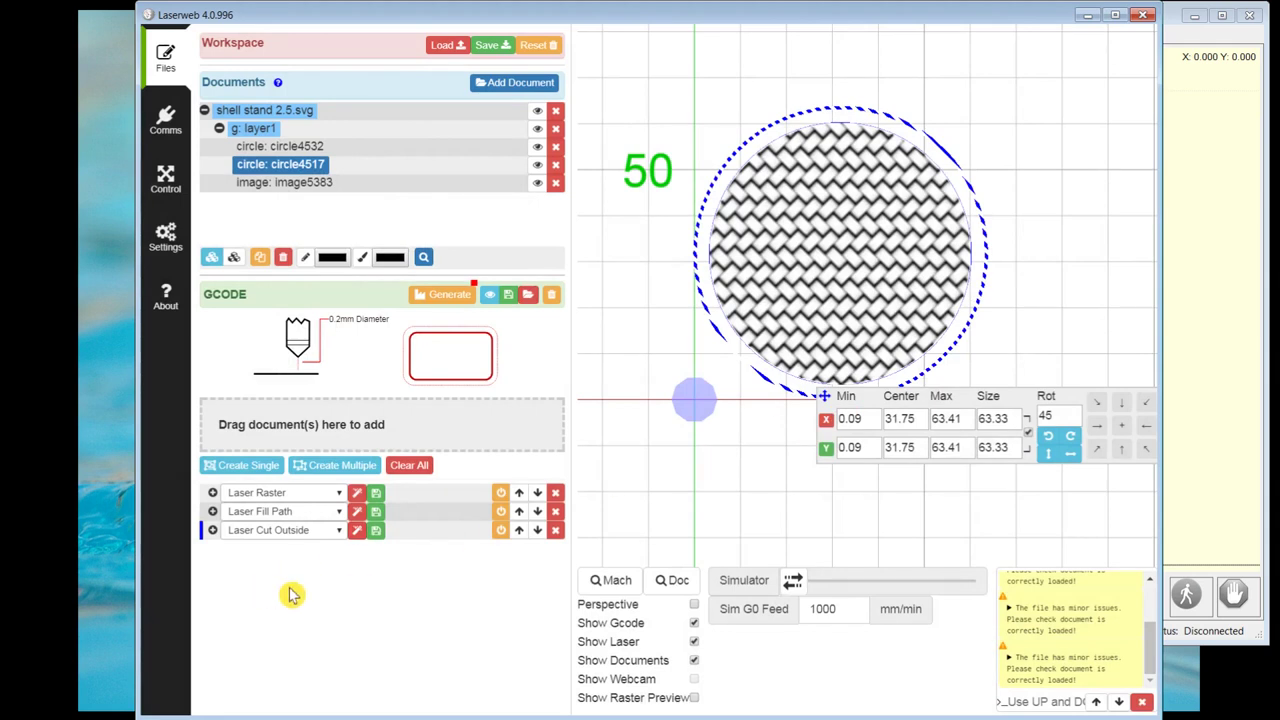
- Give the Laser Cut Outside operation 20 passes and a 50 mm/min cut rate
{"action": "left_click", "coordinate": [212, 530]}
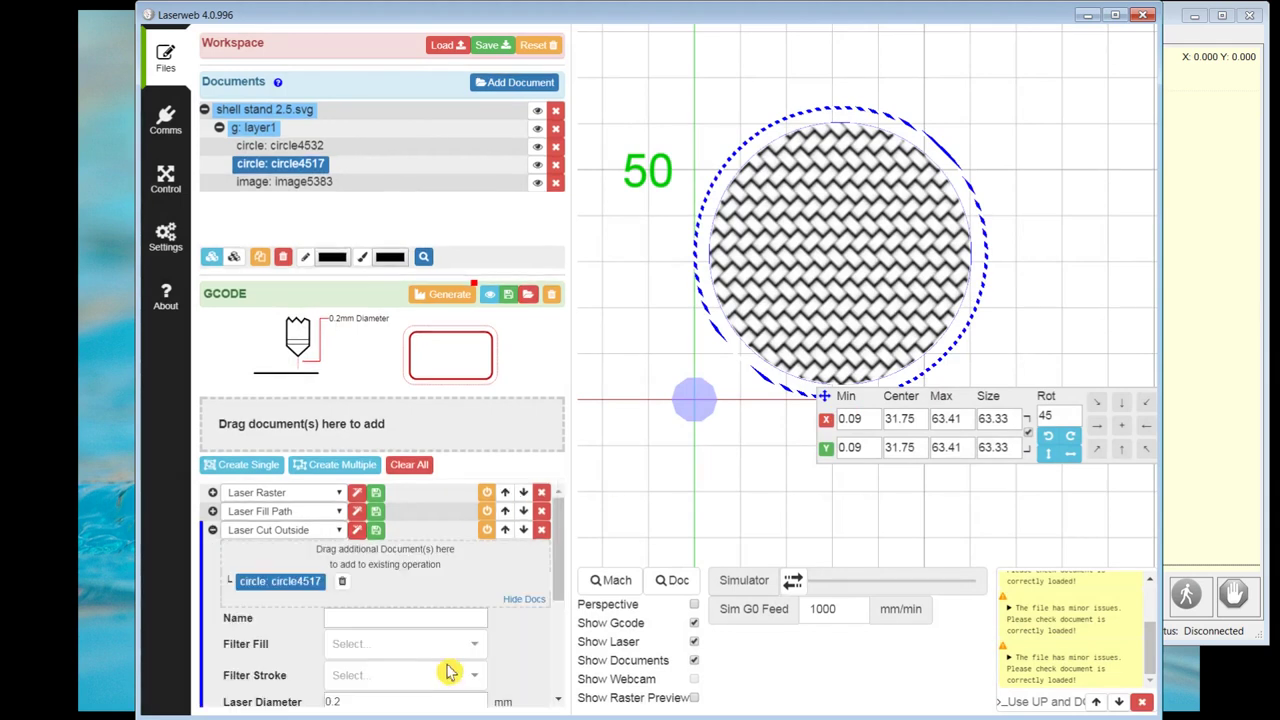
{"action": "scroll", "coordinate": [477, 637], "scroll_direction": "down", "scroll_amount": 3}
{"action": "scroll", "coordinate": [476, 637], "scroll_direction": "up", "scroll_amount": 3}
{"action": "scroll", "coordinate": [476, 637], "scroll_direction": "down", "scroll_amount": 2}
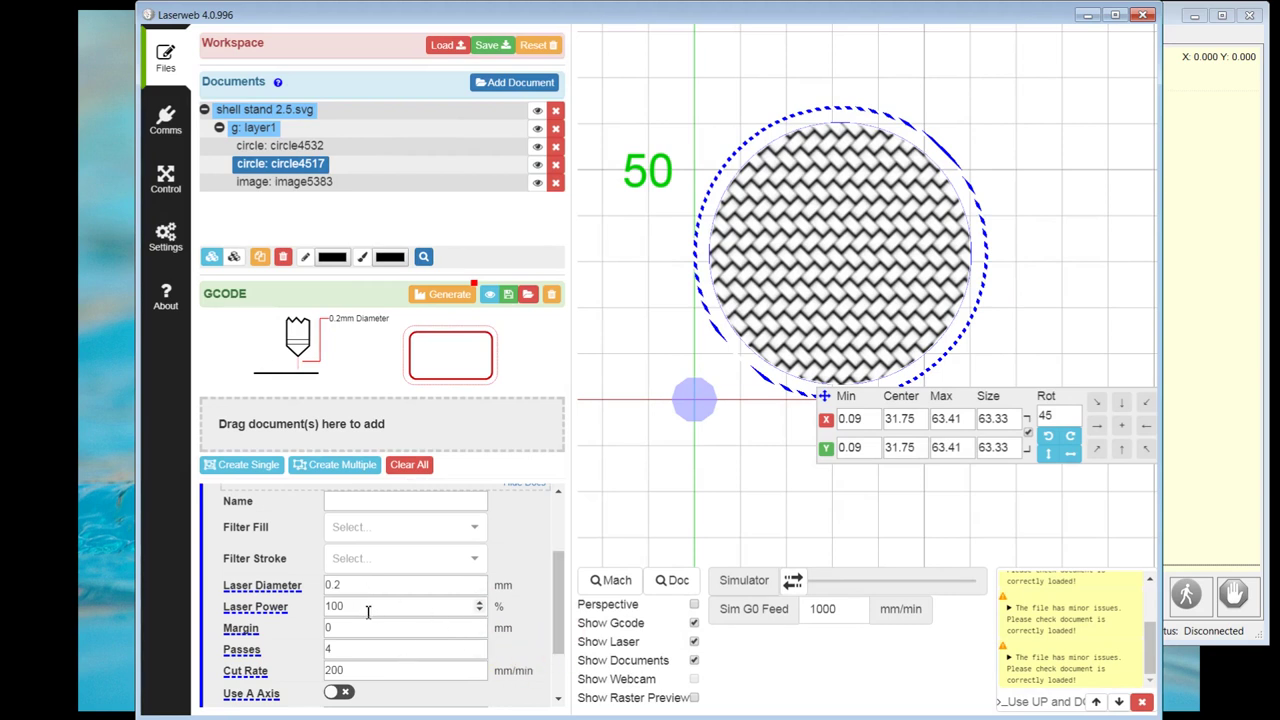
{"action": "scroll", "coordinate": [393, 592], "scroll_direction": "up", "scroll_amount": 2}
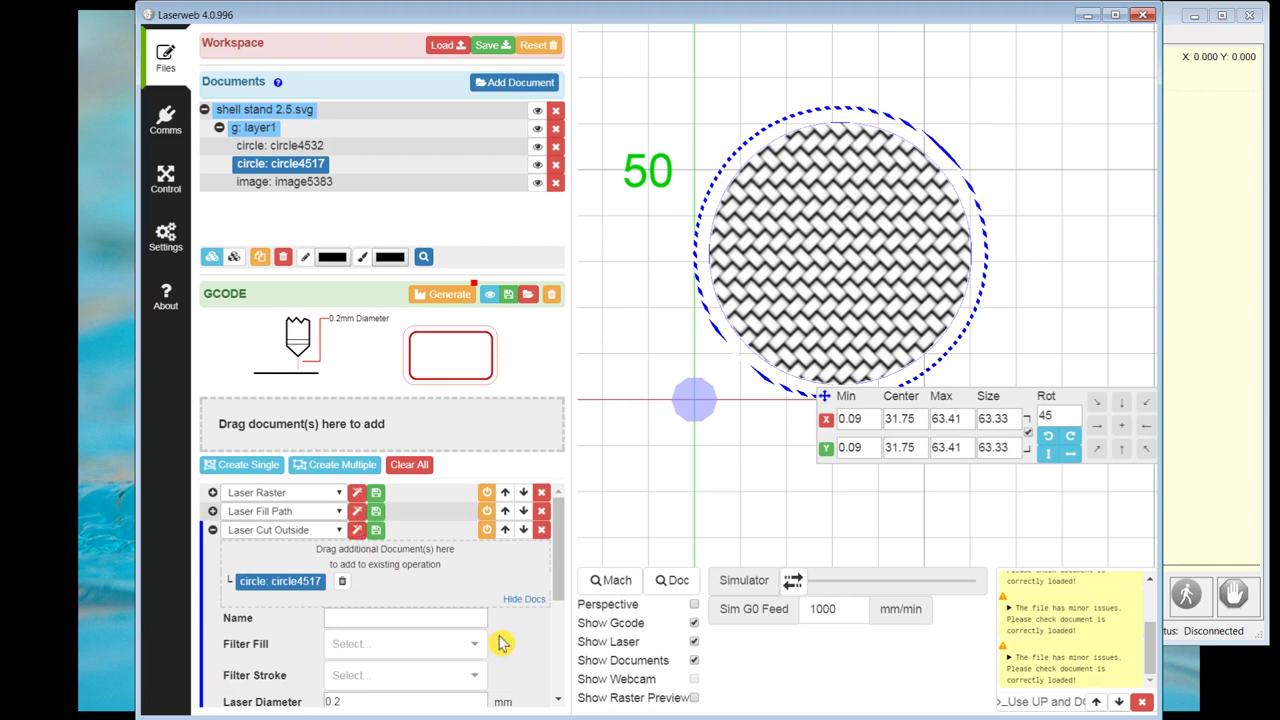
{"action": "scroll", "coordinate": [499, 638], "scroll_direction": "down", "scroll_amount": 4}
{"action": "scroll", "coordinate": [497, 641], "scroll_direction": "up", "scroll_amount": 2}
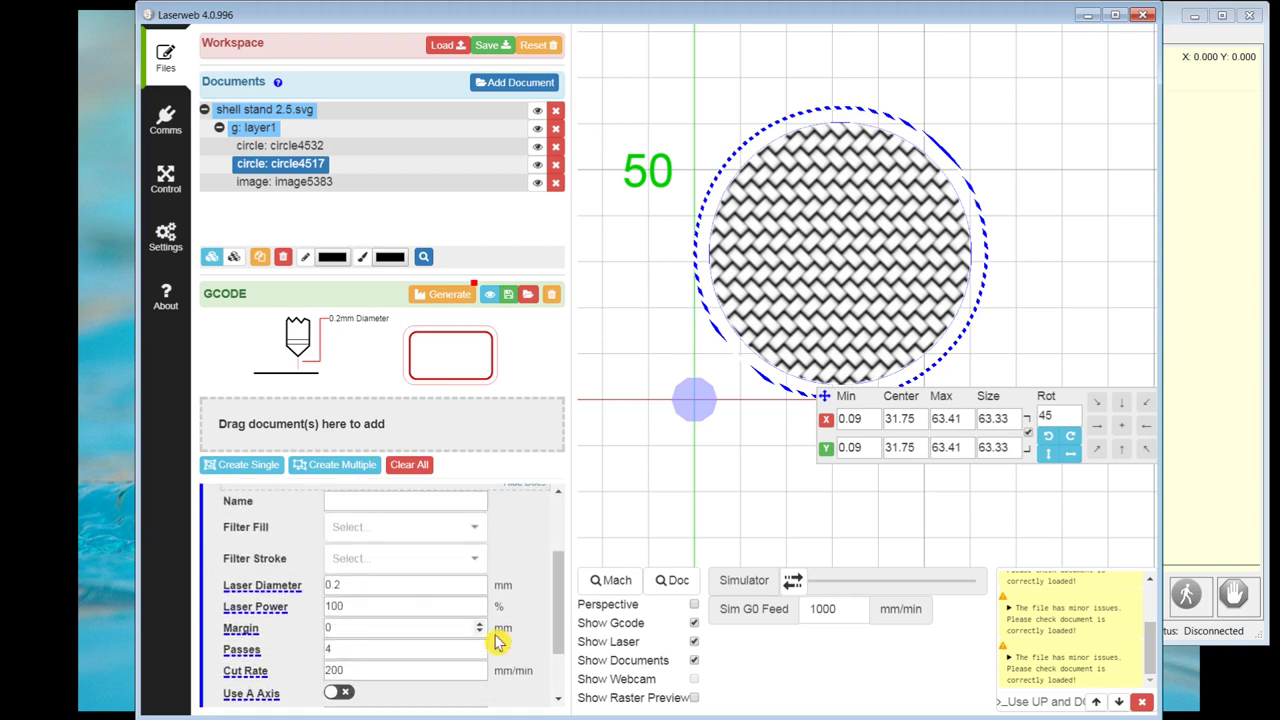
{"action": "double_click", "coordinate": [379, 652]}
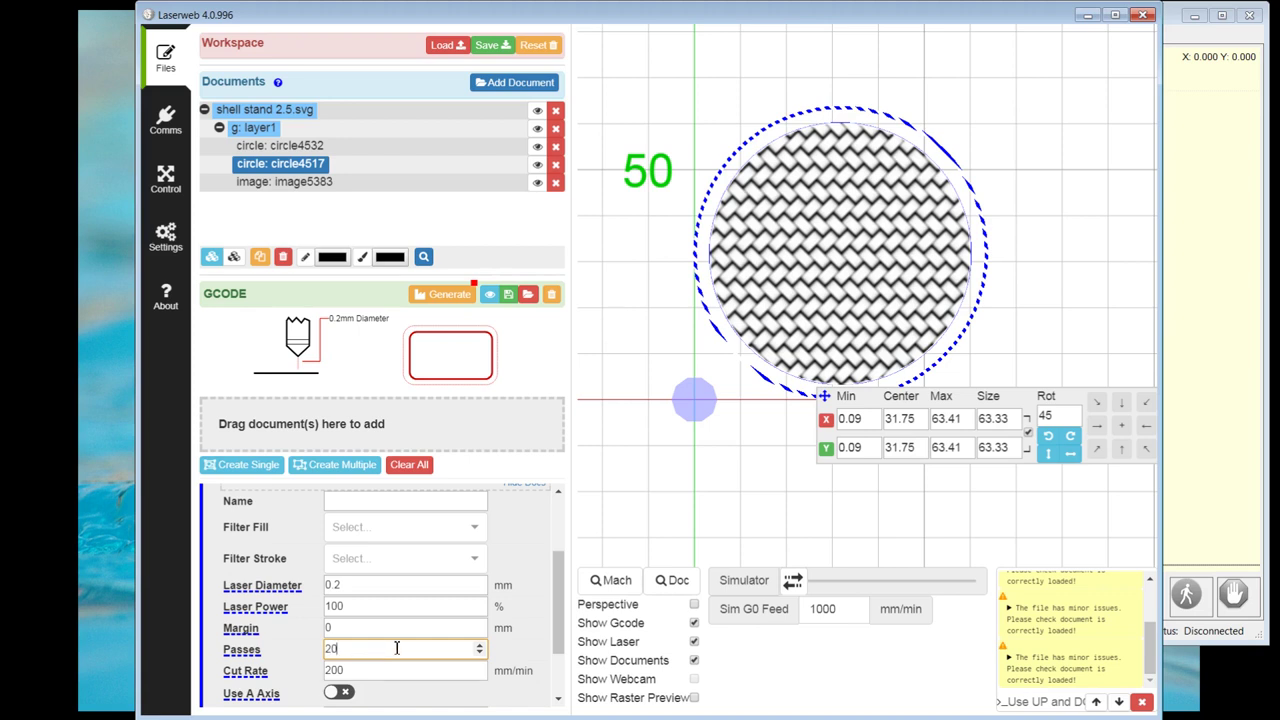
{"action": "left_click", "coordinate": [366, 671]}
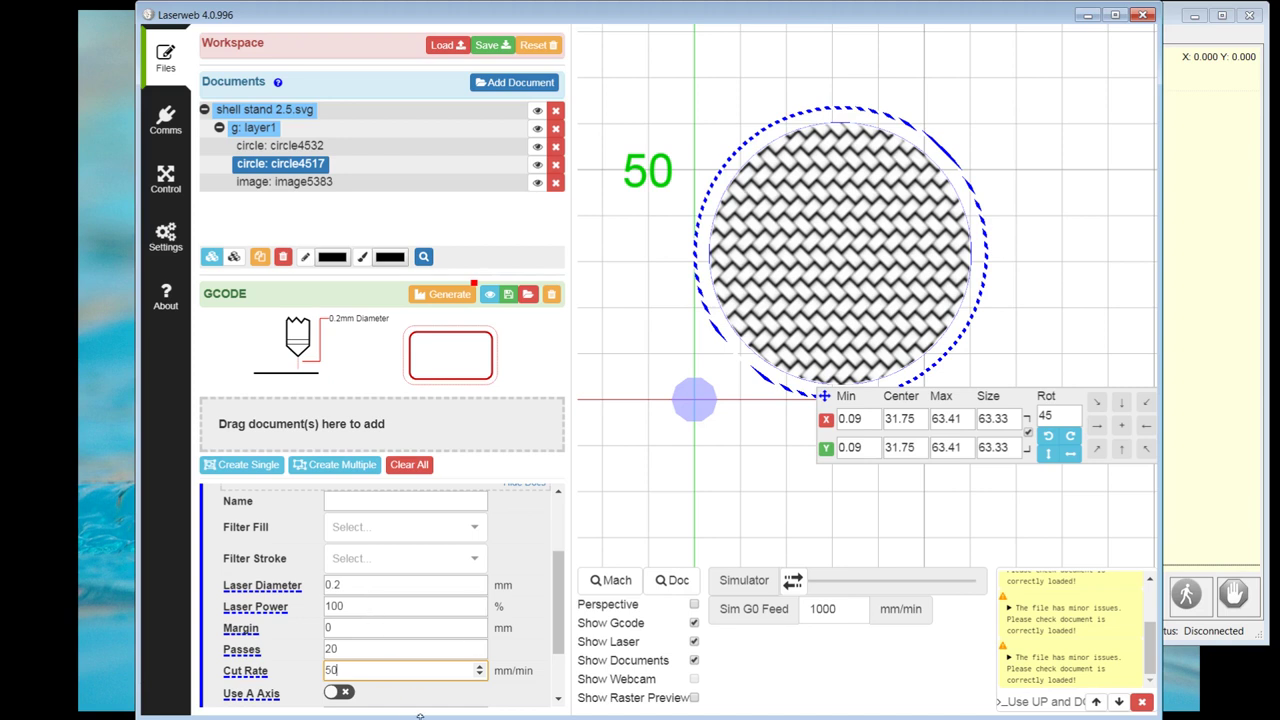
{"action": "scroll", "coordinate": [447, 640], "scroll_direction": "up", "scroll_amount": 2}
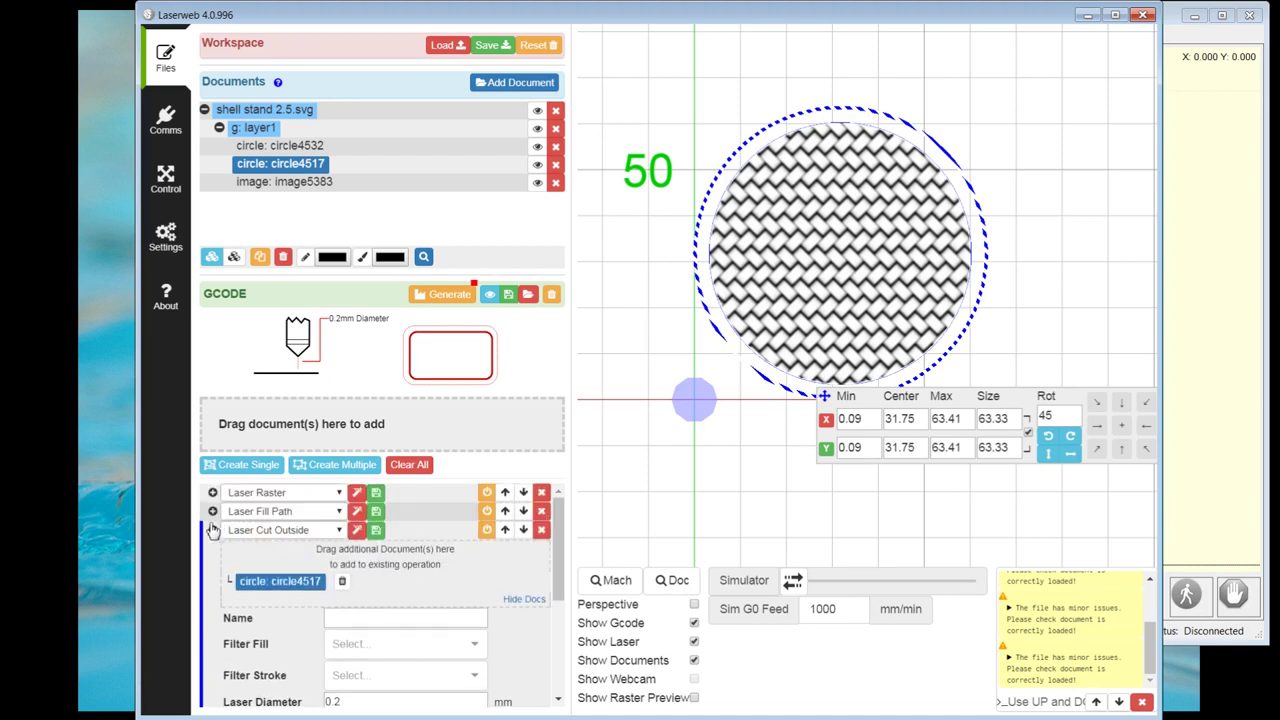
- Replace Laser Fill Path with the Vector Engrave Poplar preset (80% power, 1 pass, 800 mm/min)
{"action": "left_click", "coordinate": [213, 531]}
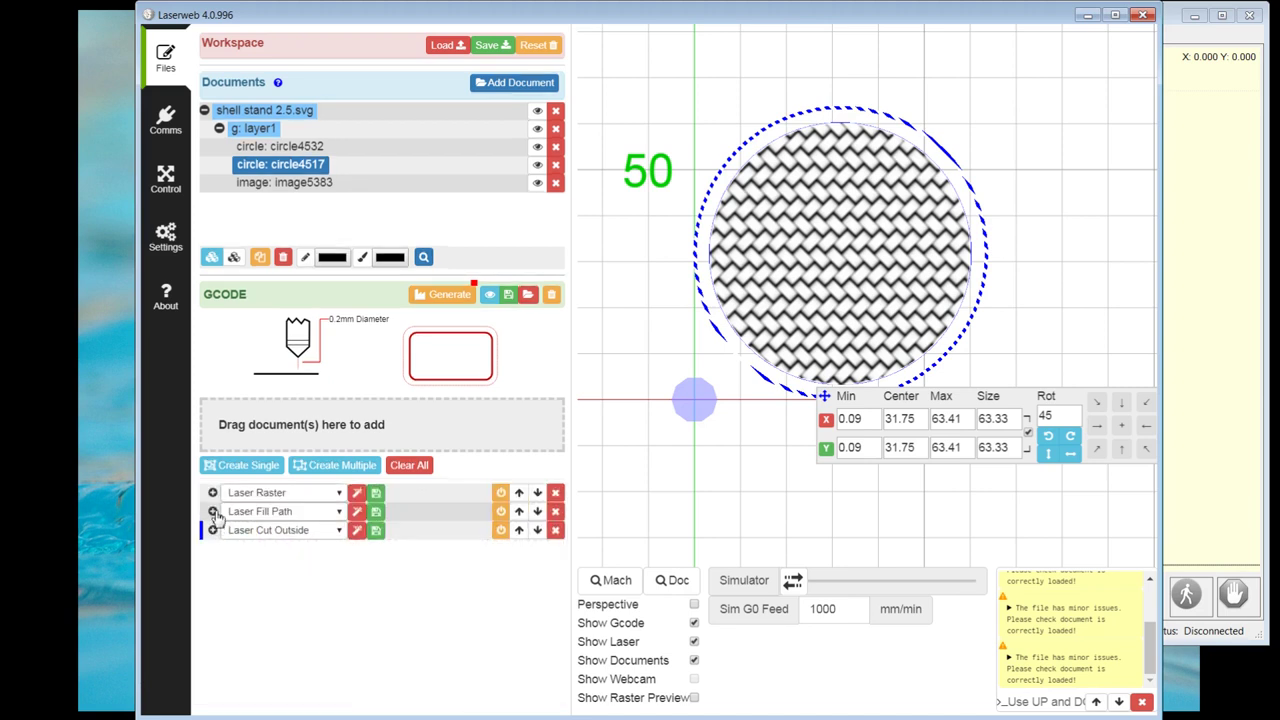
{"action": "left_click", "coordinate": [357, 513]}
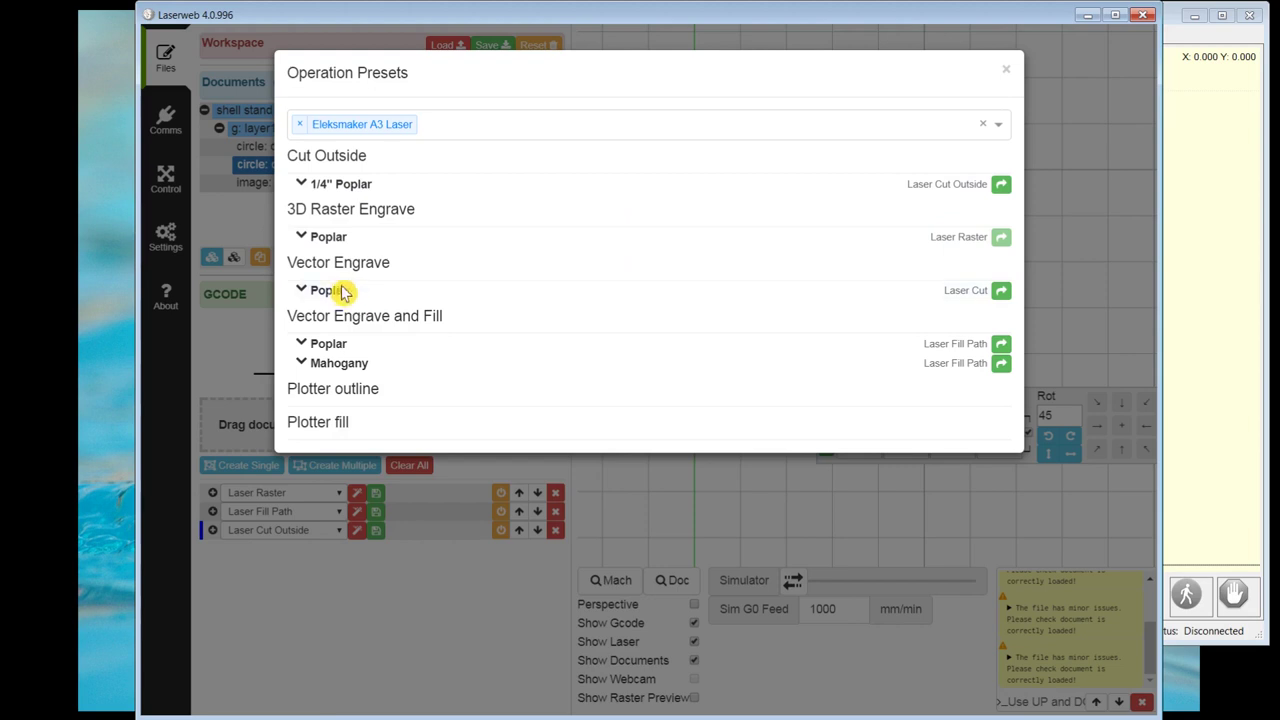
{"action": "left_click", "coordinate": [1001, 290]}
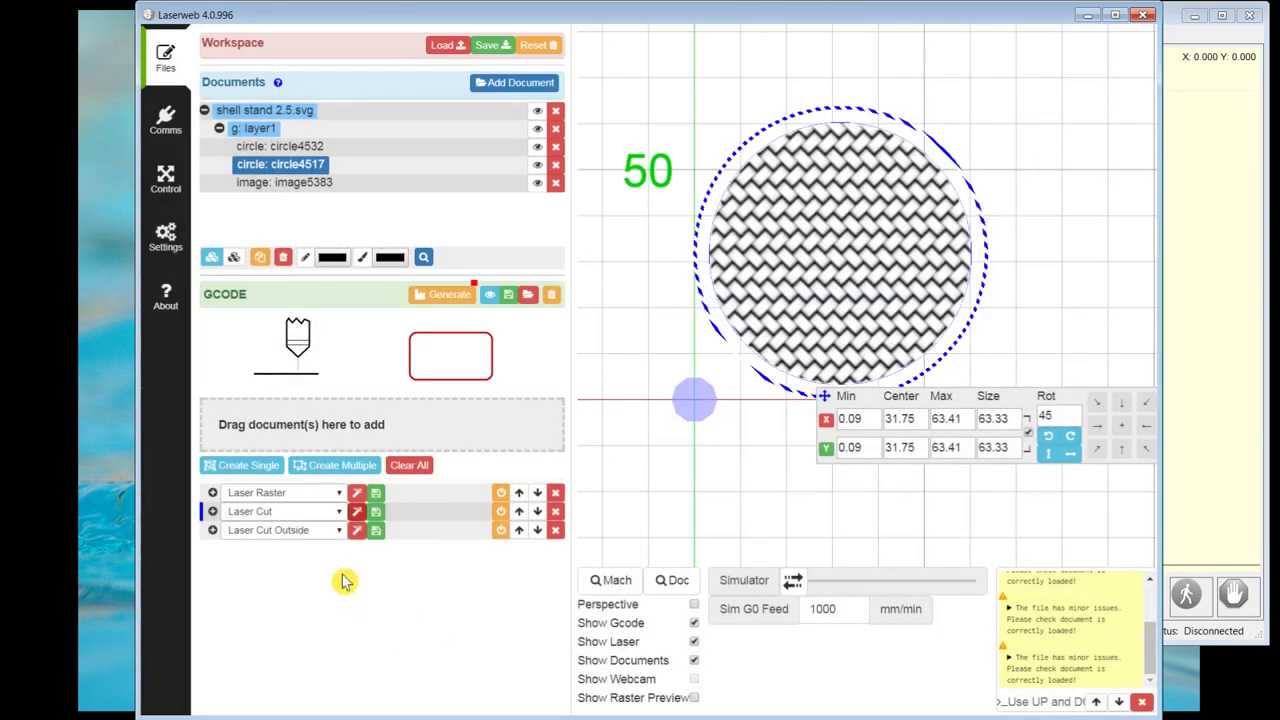
{"action": "left_click", "coordinate": [212, 511]}
- Lower the Laser Cut operation's cut rate from 800 to 600 mm/min
{"action": "scroll", "coordinate": [490, 598], "scroll_direction": "down", "scroll_amount": 3}
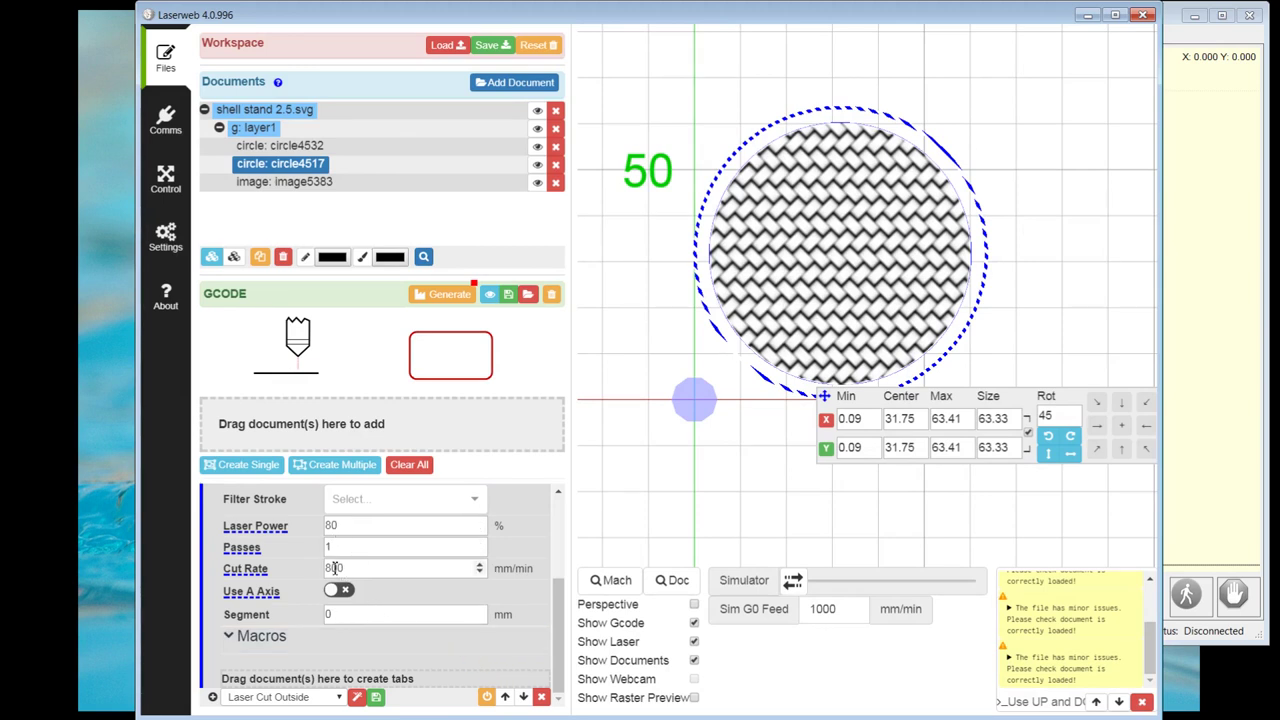
{"action": "left_click", "coordinate": [333, 568]}
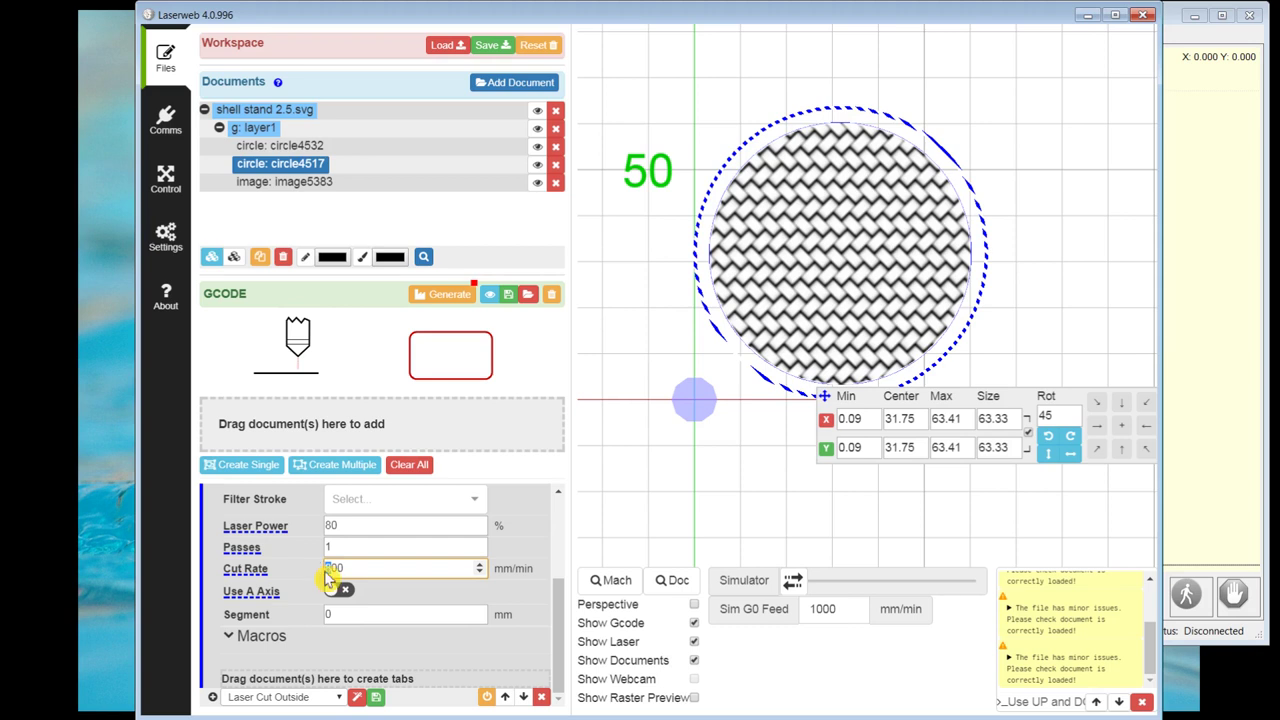
{"action": "type", "text": "6"}
{"action": "scroll", "coordinate": [440, 612], "scroll_direction": "up", "scroll_amount": 1}
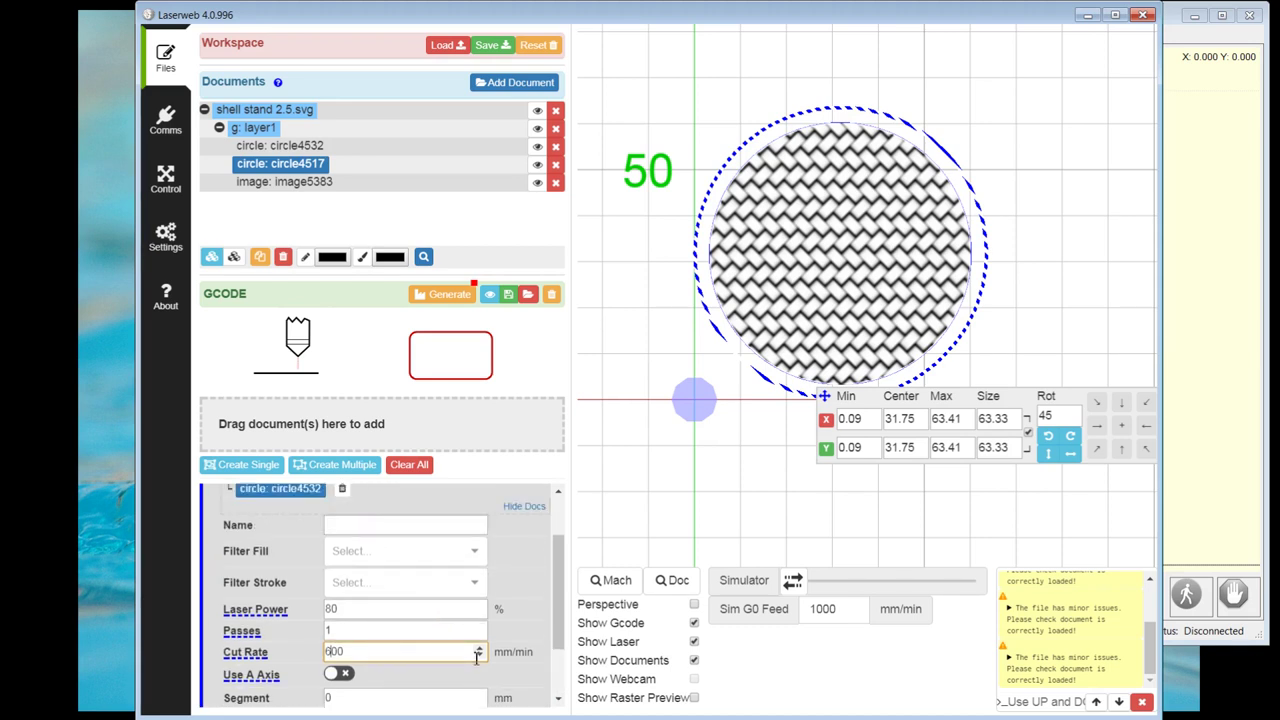
{"action": "scroll", "coordinate": [565, 615], "scroll_direction": "up", "scroll_amount": 1}
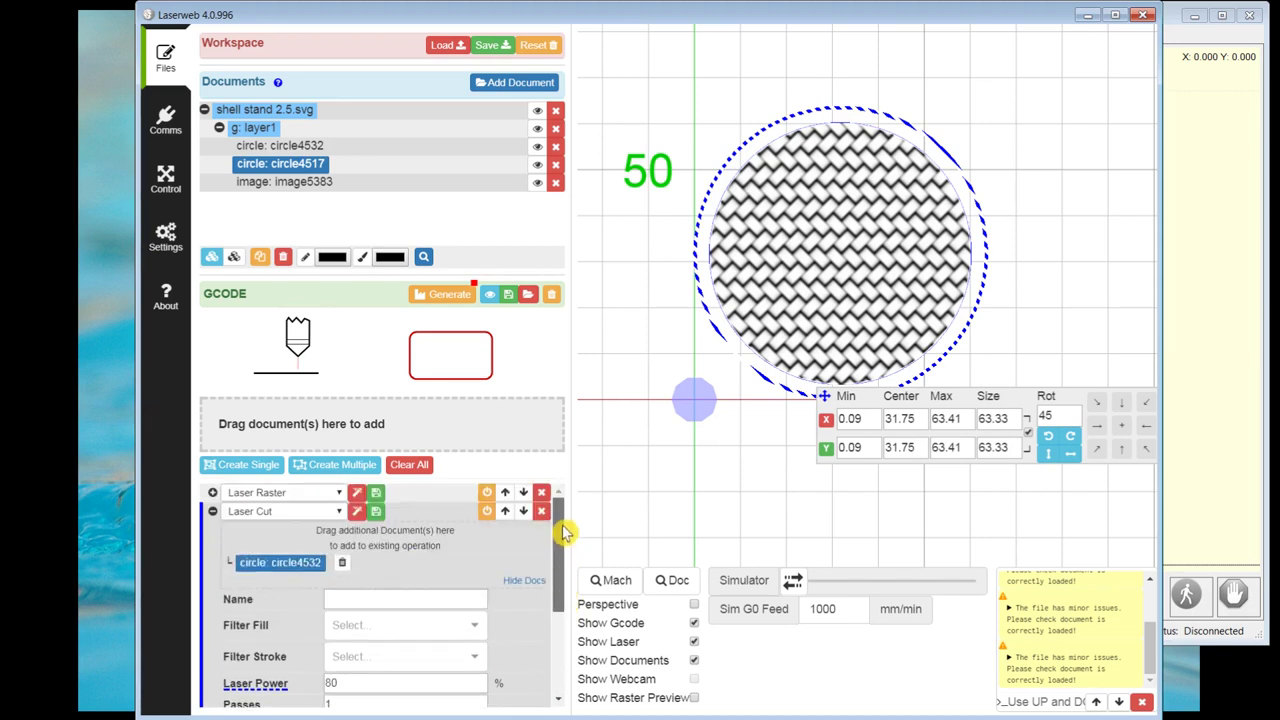
{"action": "left_click", "coordinate": [213, 511]}
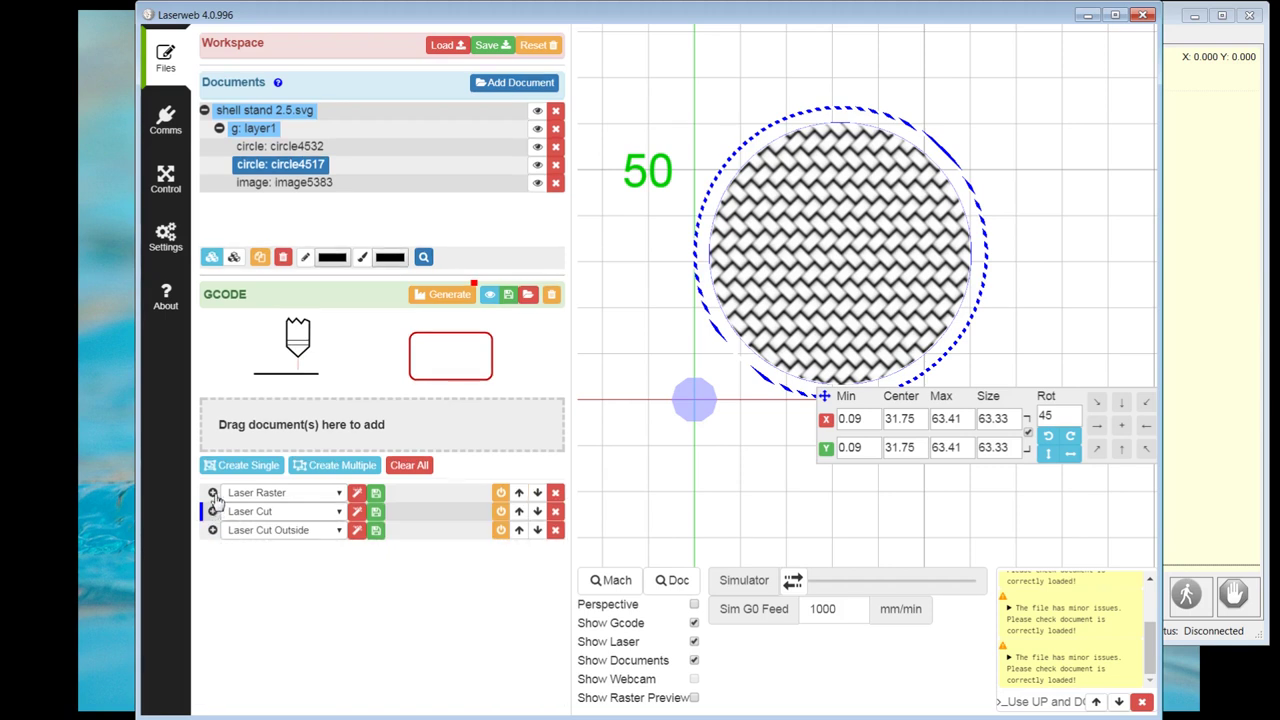
{"action": "left_click", "coordinate": [212, 493]}
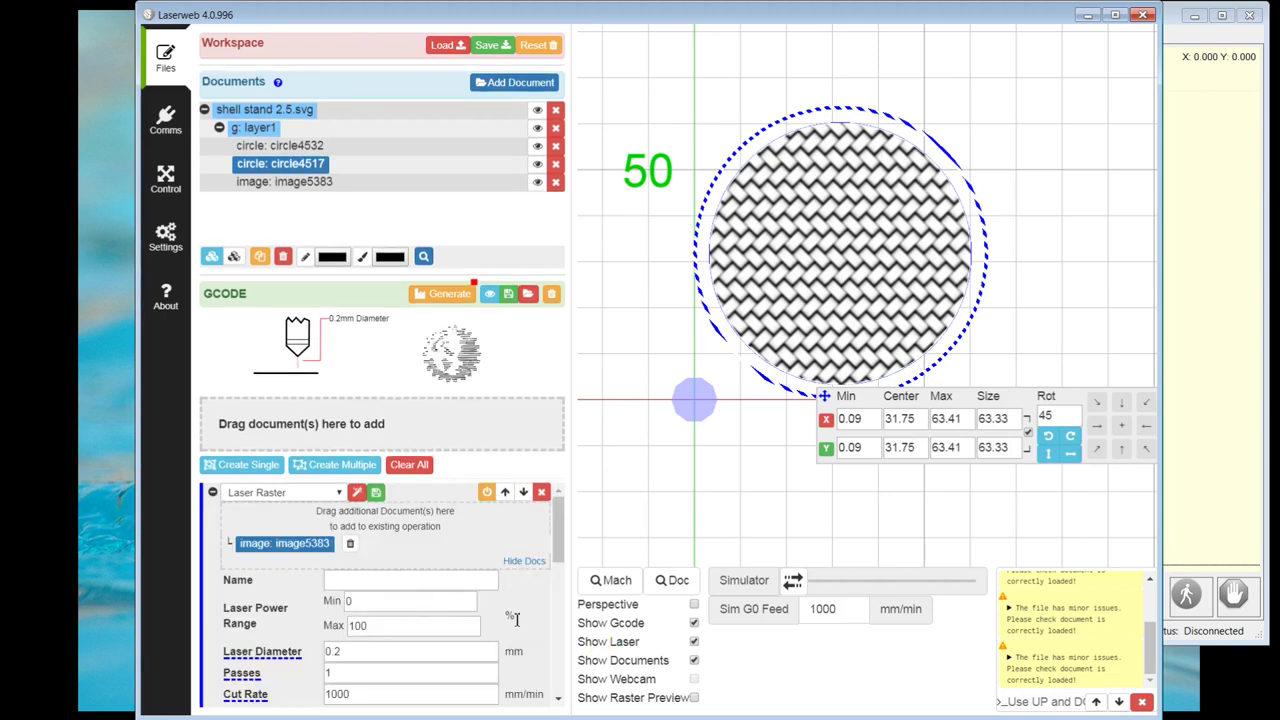
- Change the Laser Raster cut rate from 1000 to 700 mm/min and enable Diagonal rastering
{"action": "scroll", "coordinate": [520, 624], "scroll_direction": "down", "scroll_amount": 3}
{"action": "scroll", "coordinate": [522, 626], "scroll_direction": "up", "scroll_amount": 3}
{"action": "scroll", "coordinate": [427, 630], "scroll_direction": "down", "scroll_amount": 3}
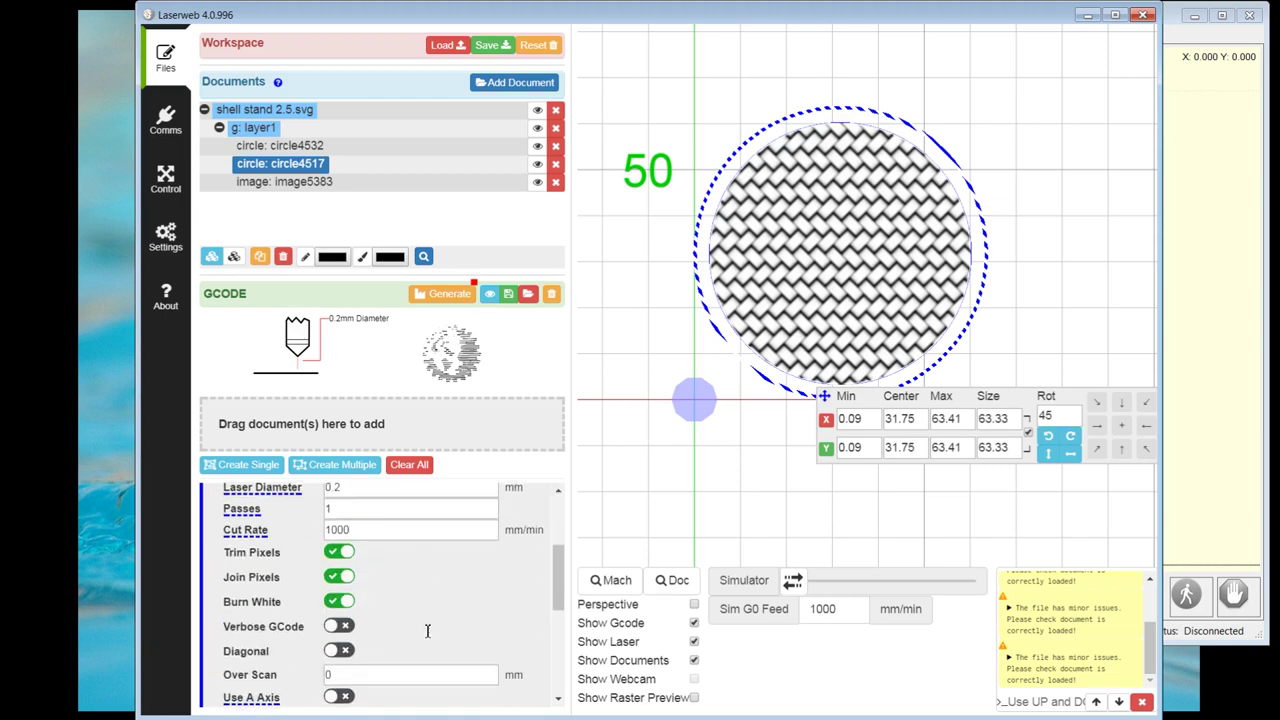
{"action": "scroll", "coordinate": [440, 650], "scroll_direction": "up", "scroll_amount": 1}
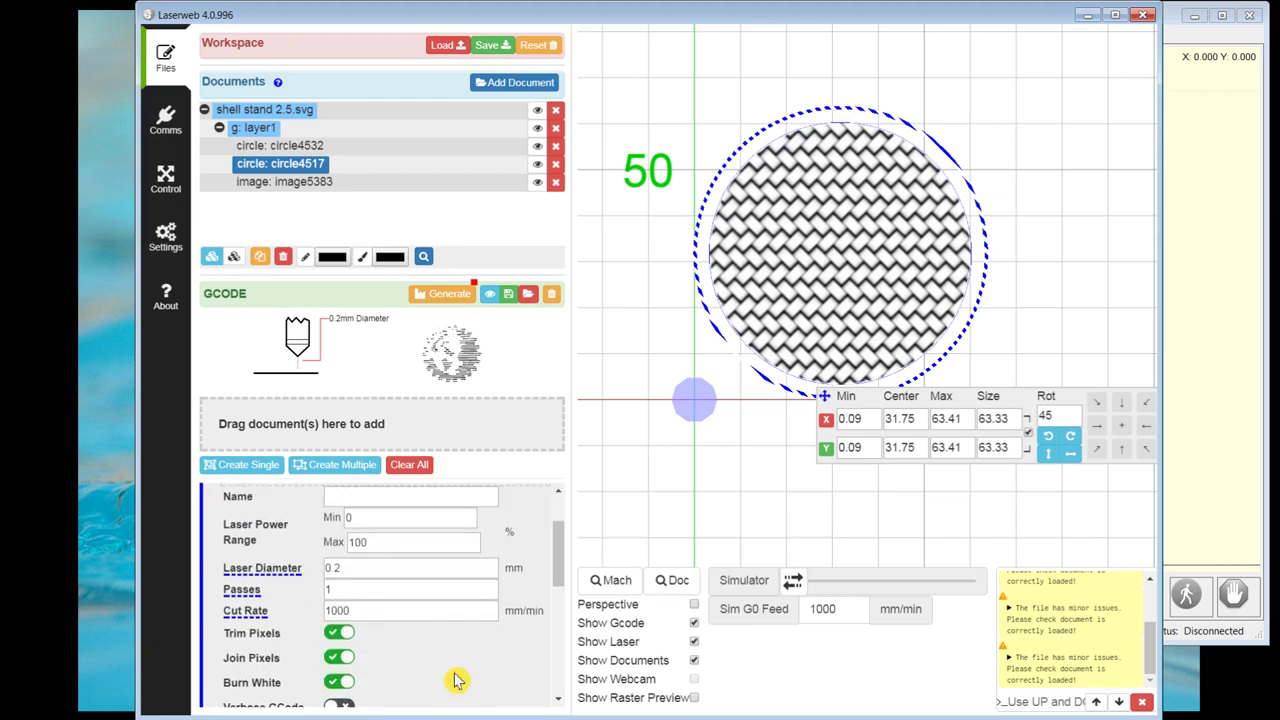
{"action": "left_click_drag", "start_coordinate": [353, 610], "coordinate": [312, 613]}
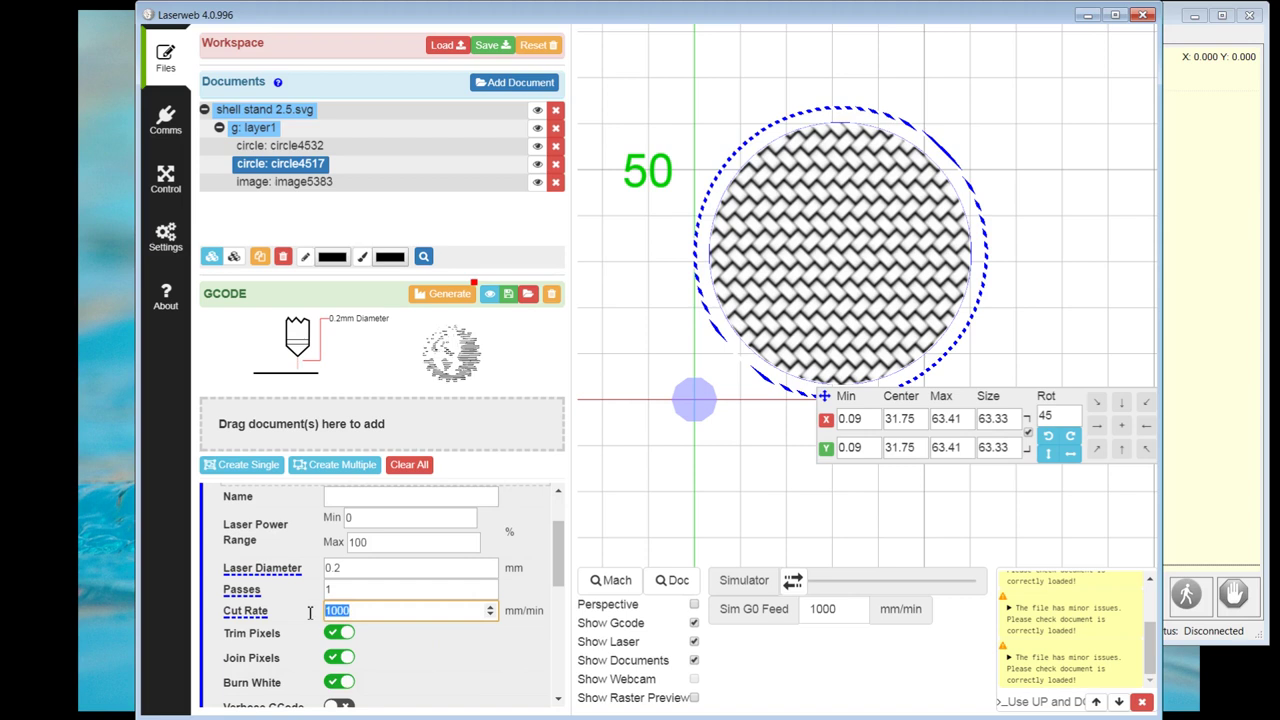
{"action": "type", "text": "7"}
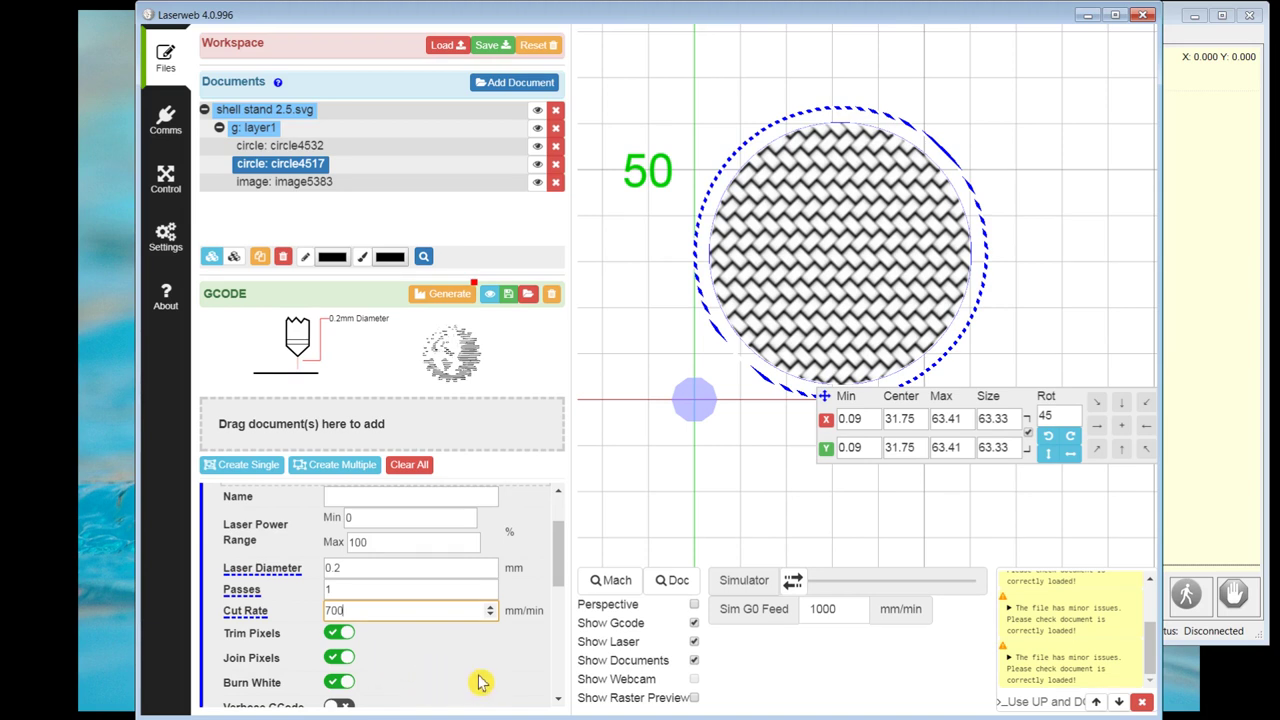
{"action": "scroll", "coordinate": [466, 668], "scroll_direction": "down", "scroll_amount": 1}
{"action": "scroll", "coordinate": [466, 668], "scroll_direction": "down", "scroll_amount": 1}
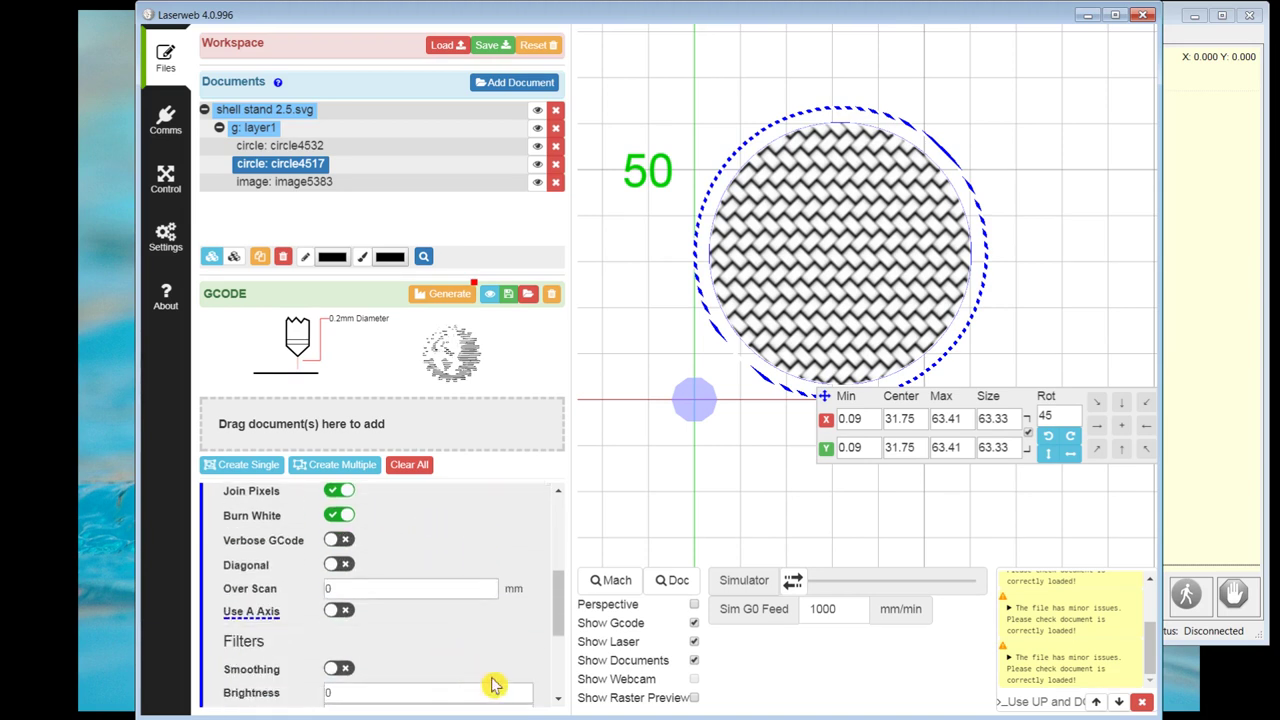
{"action": "left_click", "coordinate": [343, 566]}
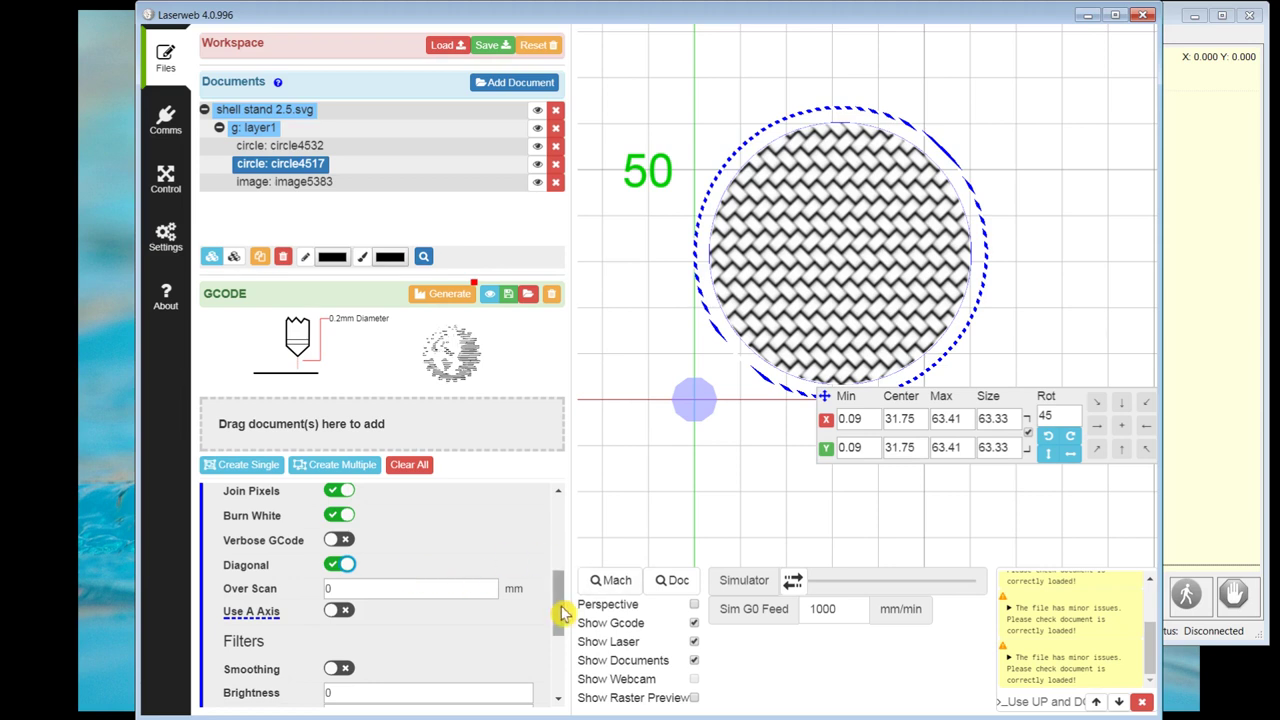
{"action": "left_click_drag", "start_coordinate": [563, 619], "coordinate": [563, 517]}
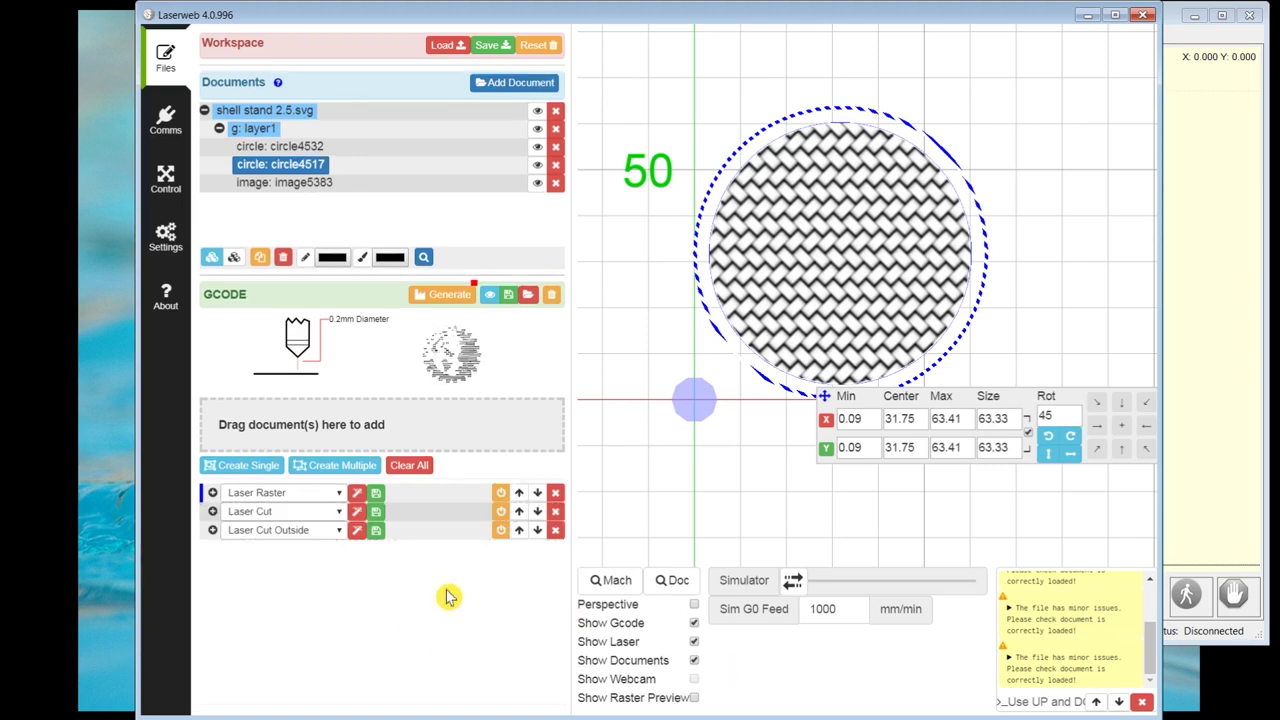
{"action": "left_click", "coordinate": [449, 294]}
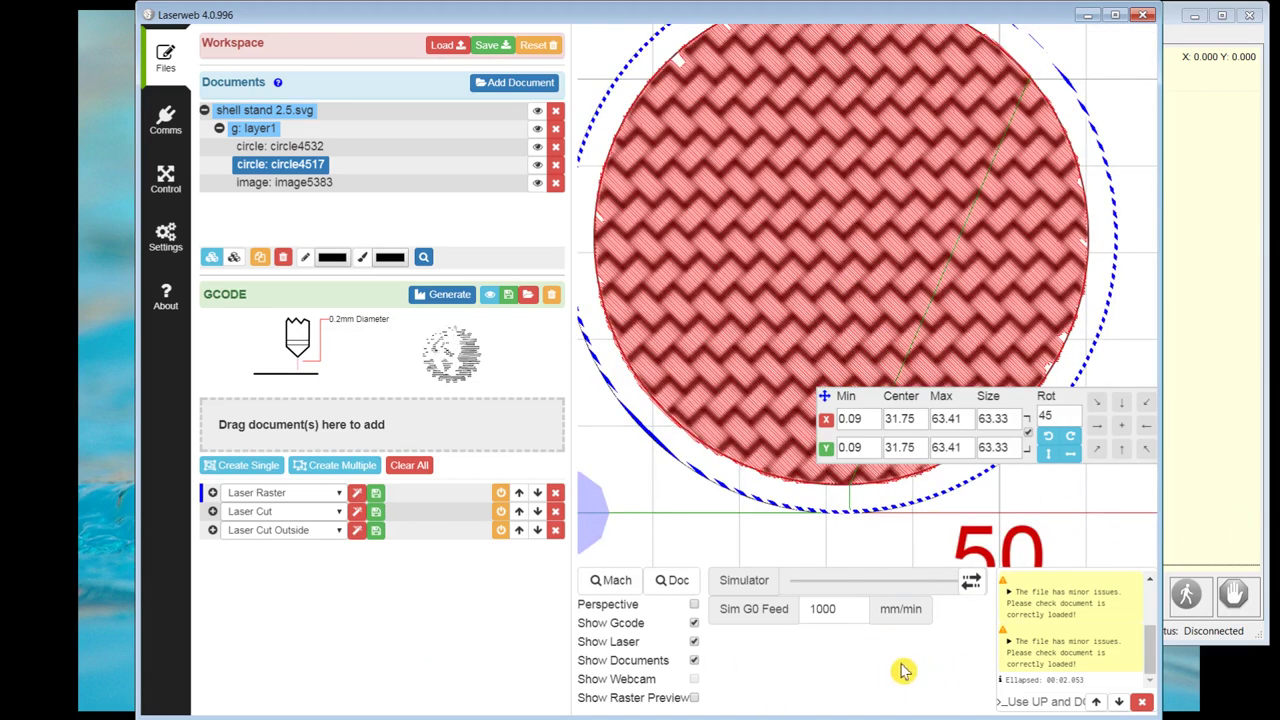
{"action": "left_click", "coordinate": [692, 527]}
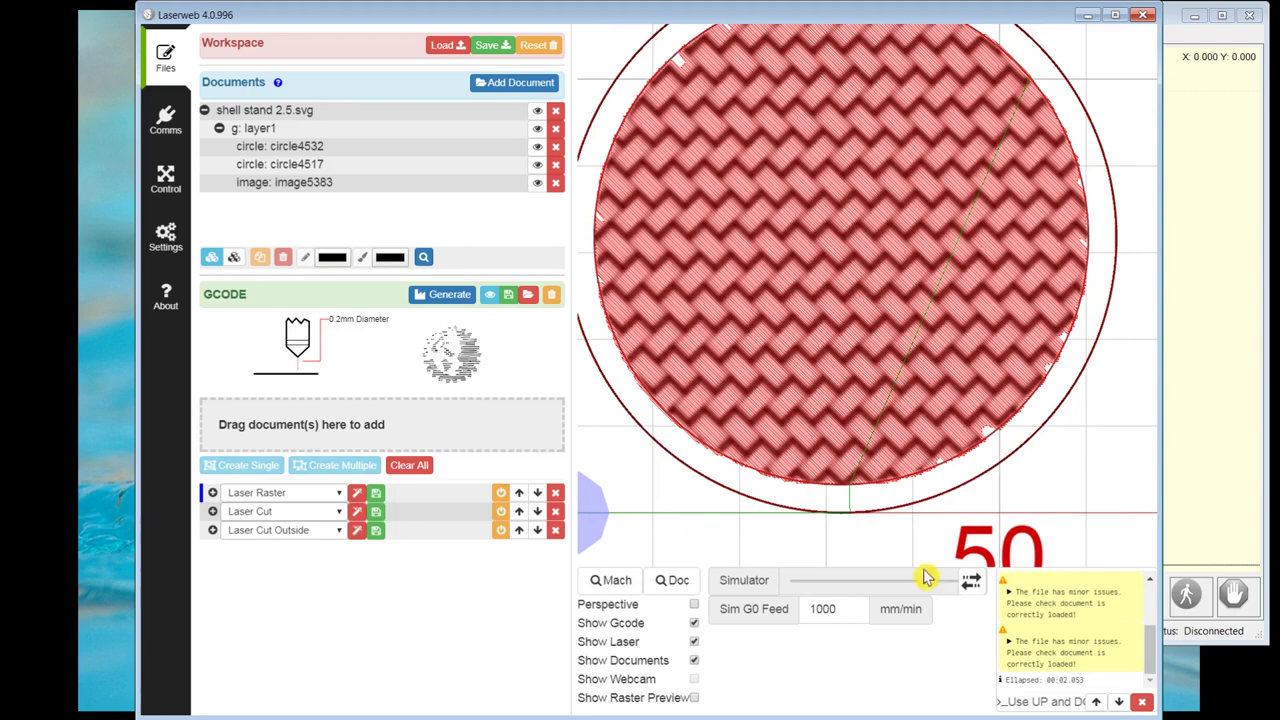
{"action": "scroll", "coordinate": [940, 423], "scroll_direction": "up", "scroll_amount": 5}
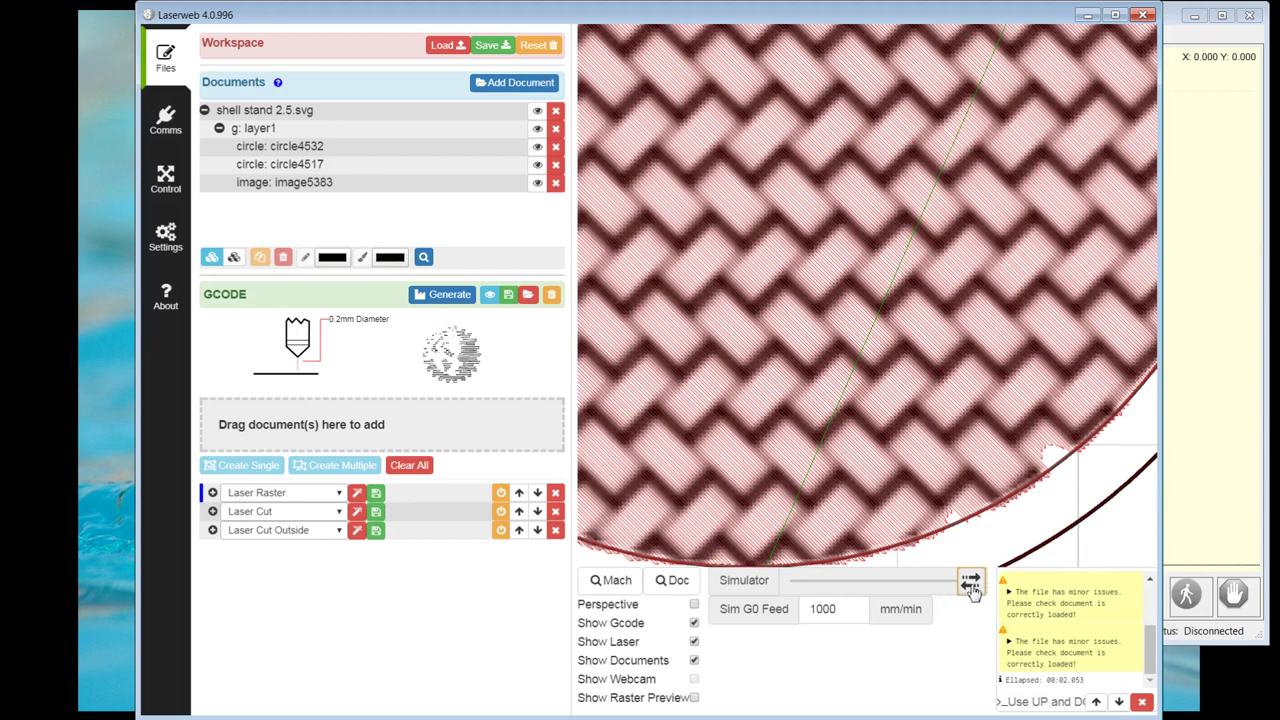
{"action": "mouse_move", "coordinate": [972, 590]}
{"action": "left_mouse_down"}
{"action": "mouse_move", "coordinate": [790, 590]}
{"action": "mouse_move", "coordinate": [988, 598]}
{"action": "left_mouse_up"}
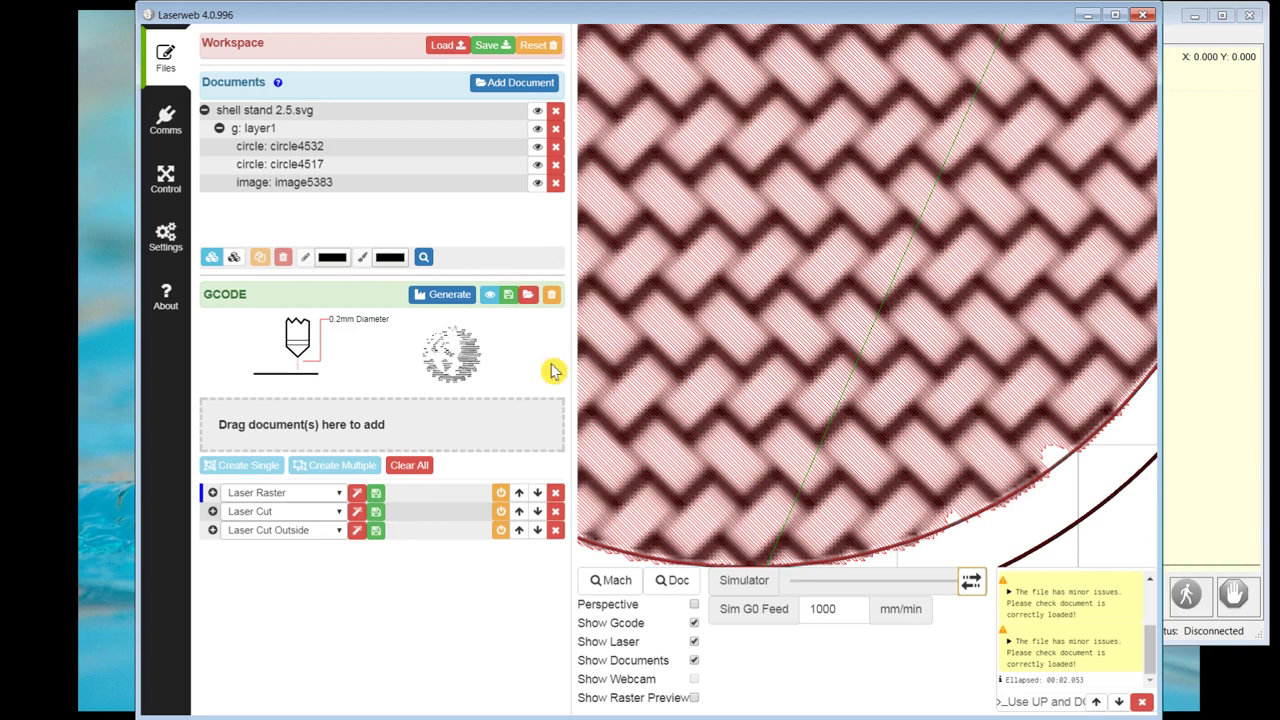
{"action": "left_click", "coordinate": [508, 296]}
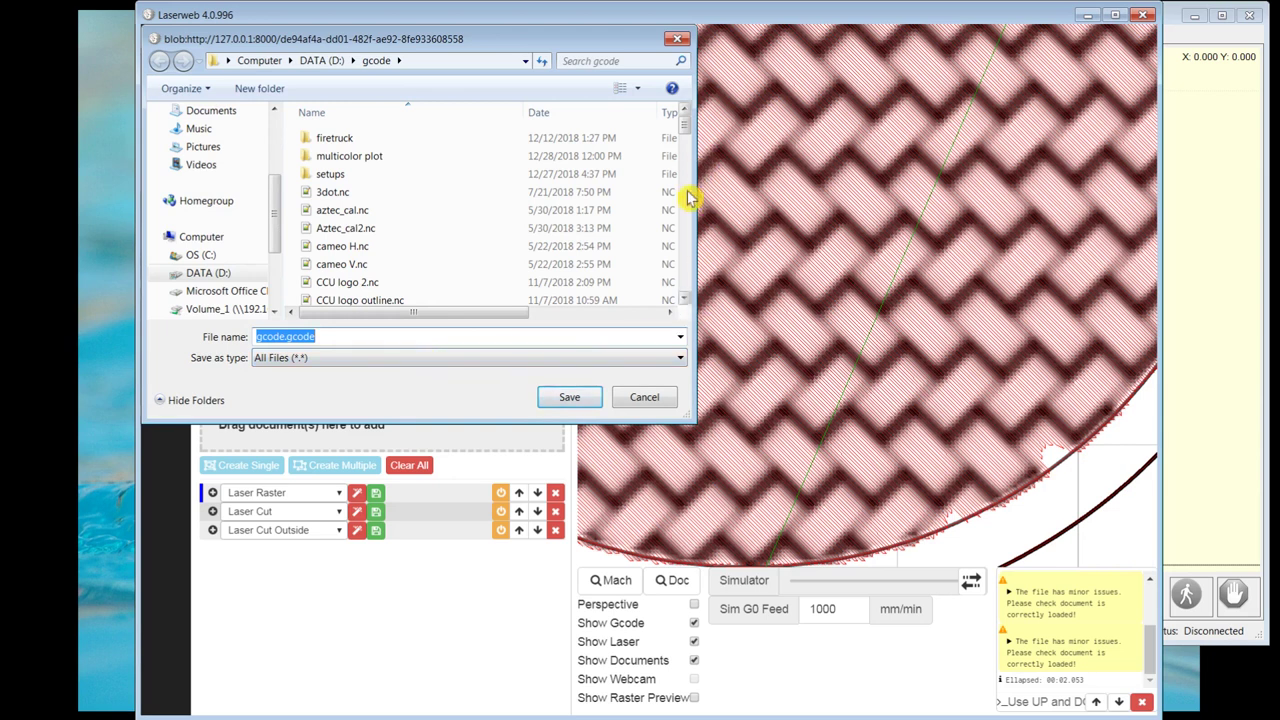
- Cancel saving the G-code file to return to LaserGRBL
{"action": "left_click", "coordinate": [664, 401]}
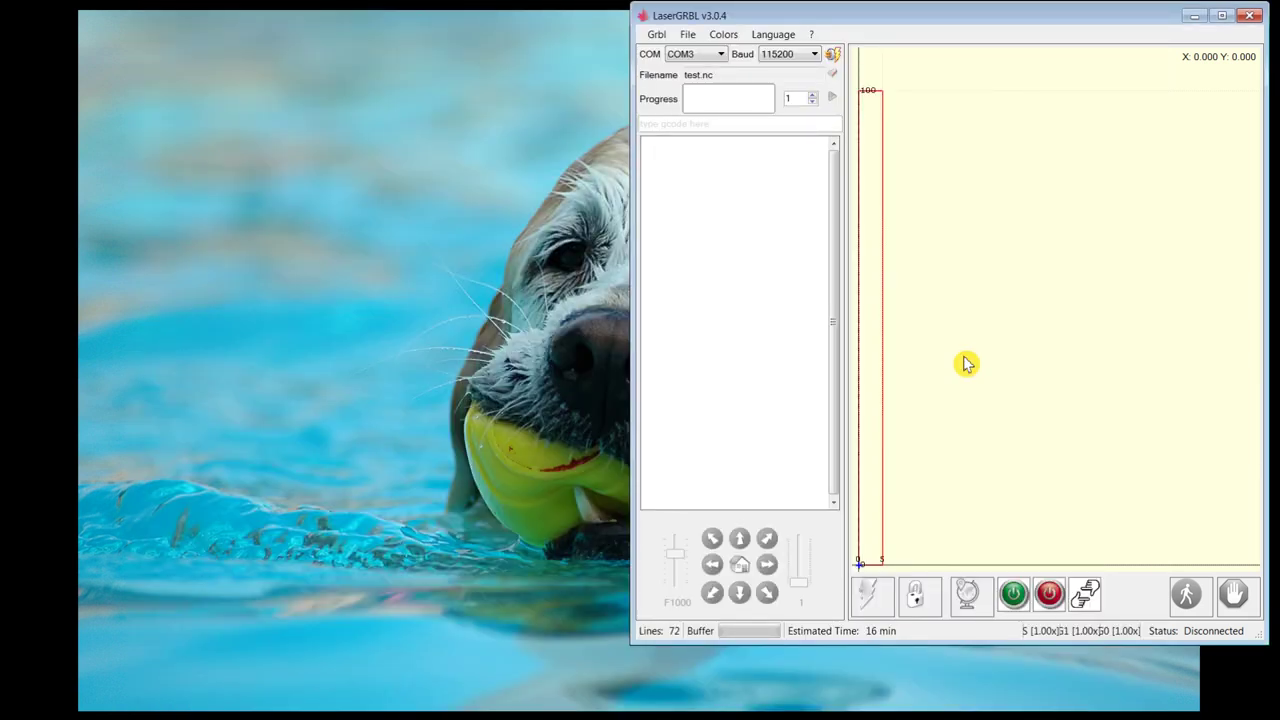
- Open shell stand 2.5.nc in LaserGRBL through File > Open File
{"action": "left_click", "coordinate": [688, 36]}
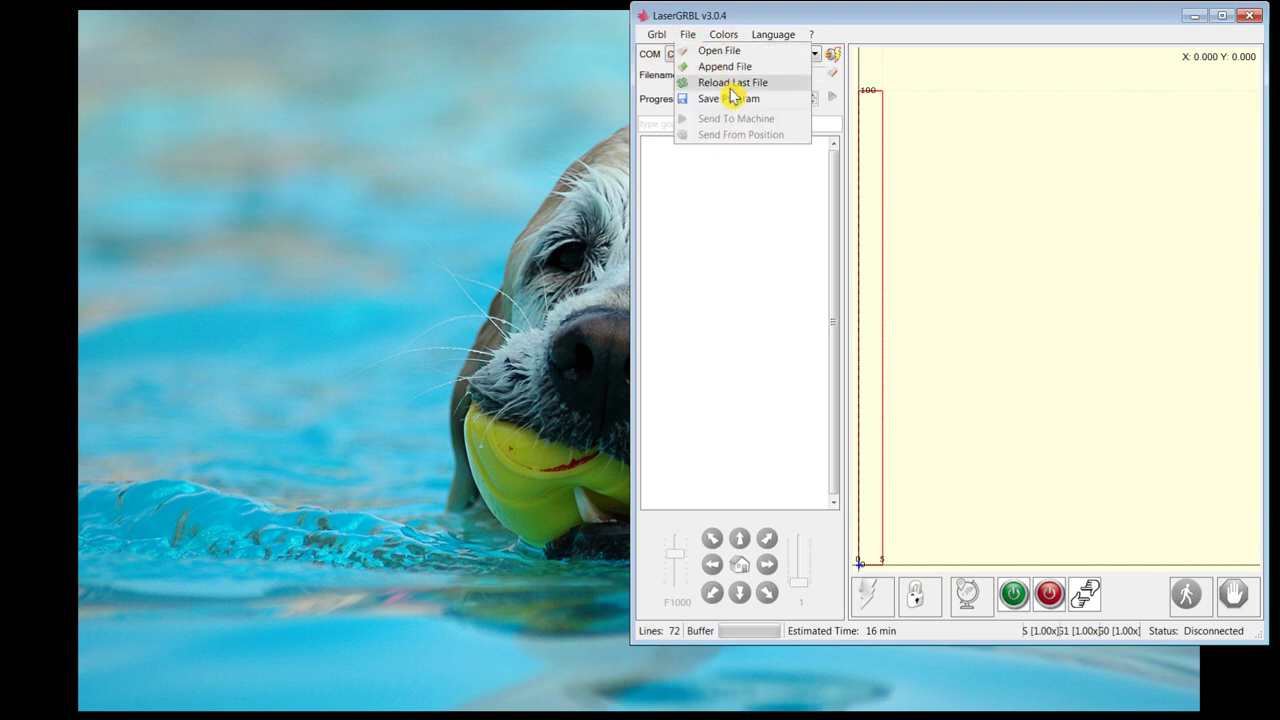
{"action": "left_click", "coordinate": [736, 51]}
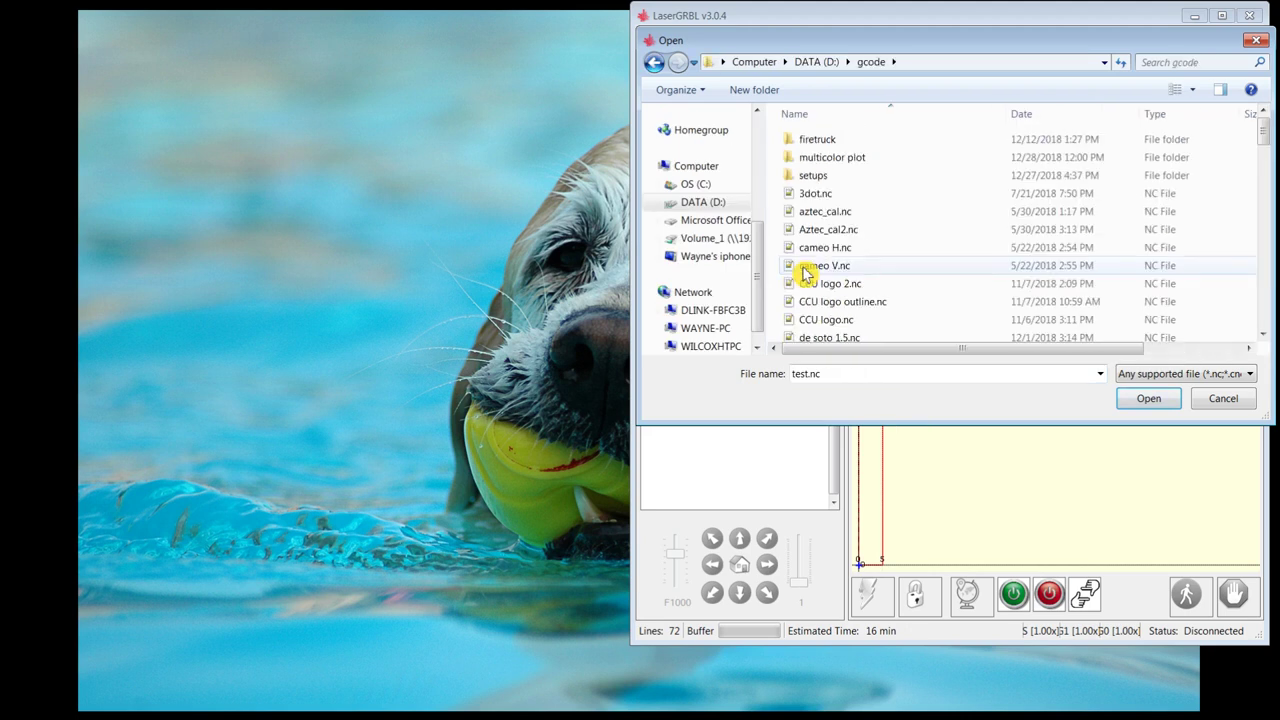
{"action": "scroll", "coordinate": [925, 307], "scroll_direction": "down", "scroll_amount": 20}
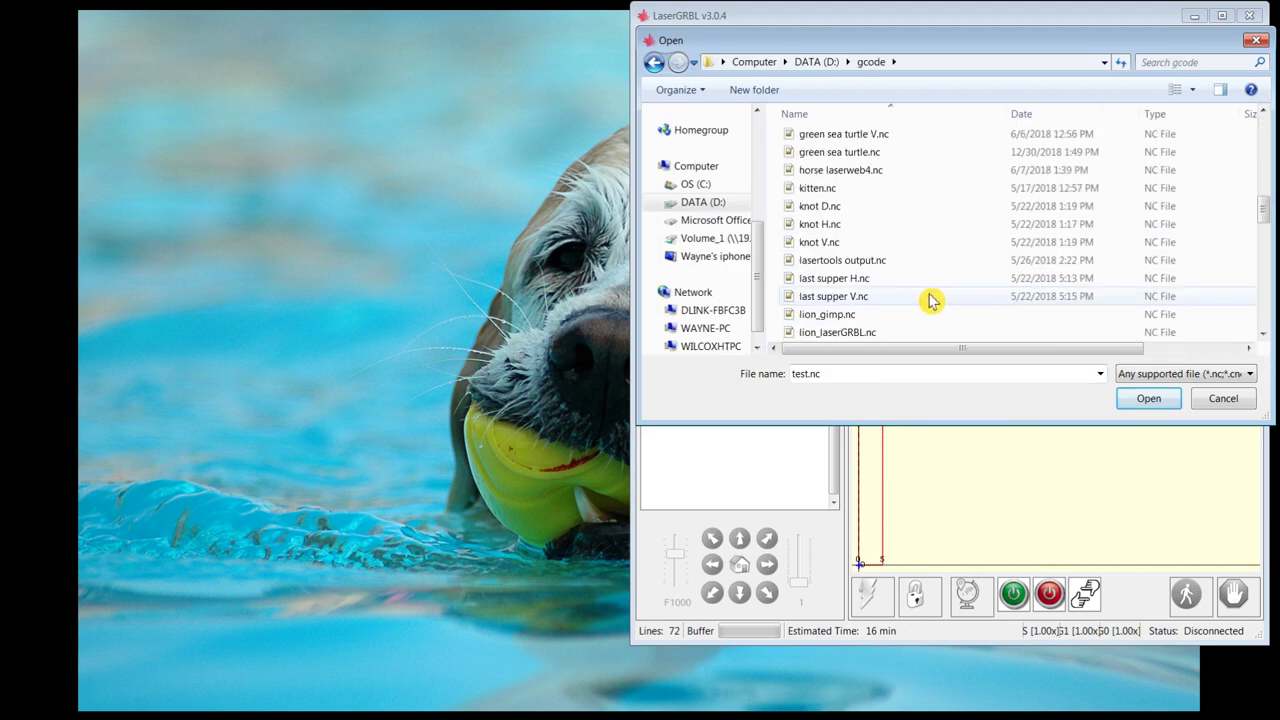
{"action": "scroll", "coordinate": [930, 300], "scroll_direction": "down", "scroll_amount": 4}
{"action": "scroll", "coordinate": [930, 300], "scroll_direction": "up", "scroll_amount": 3}
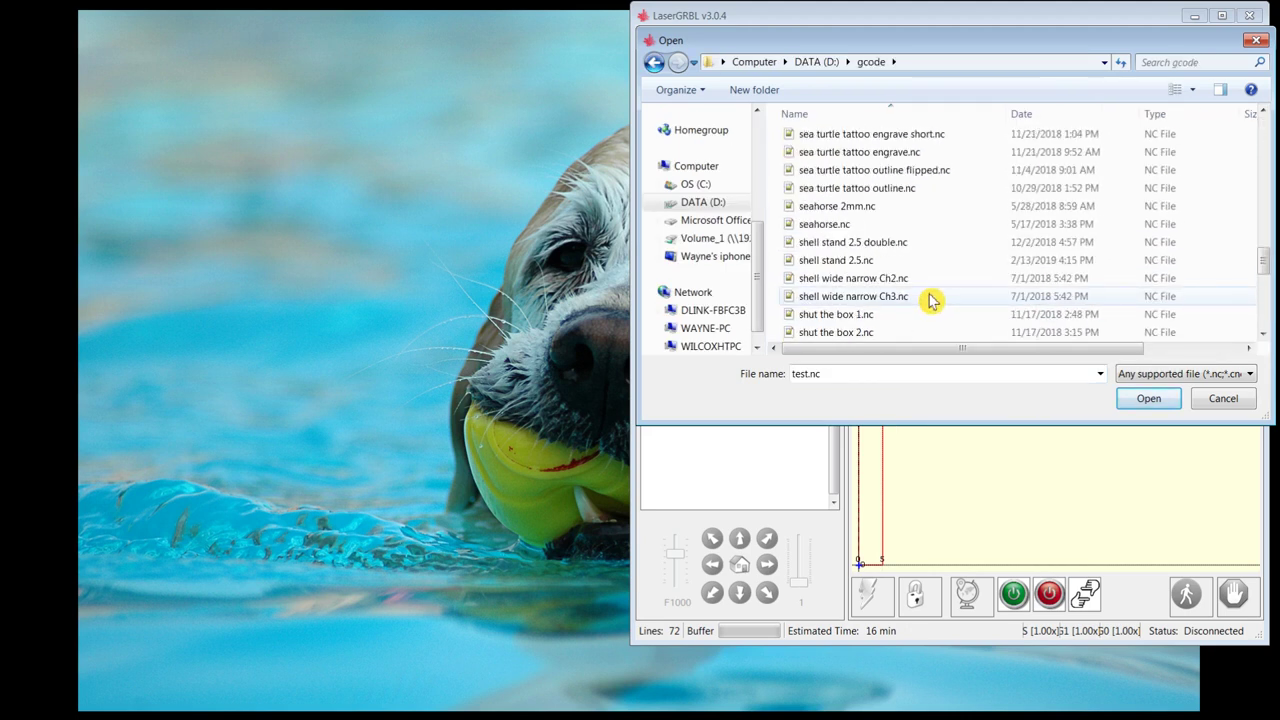
{"action": "left_click", "coordinate": [838, 264]}
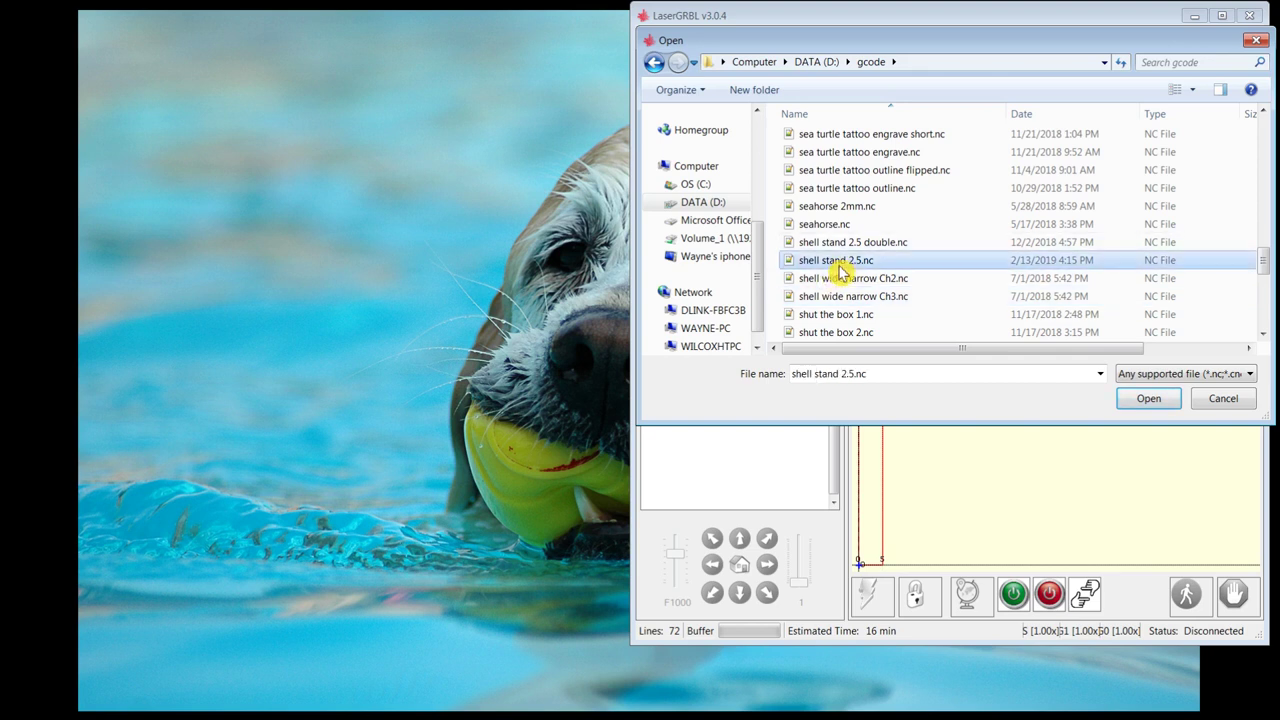
{"action": "left_click", "coordinate": [1152, 401]}
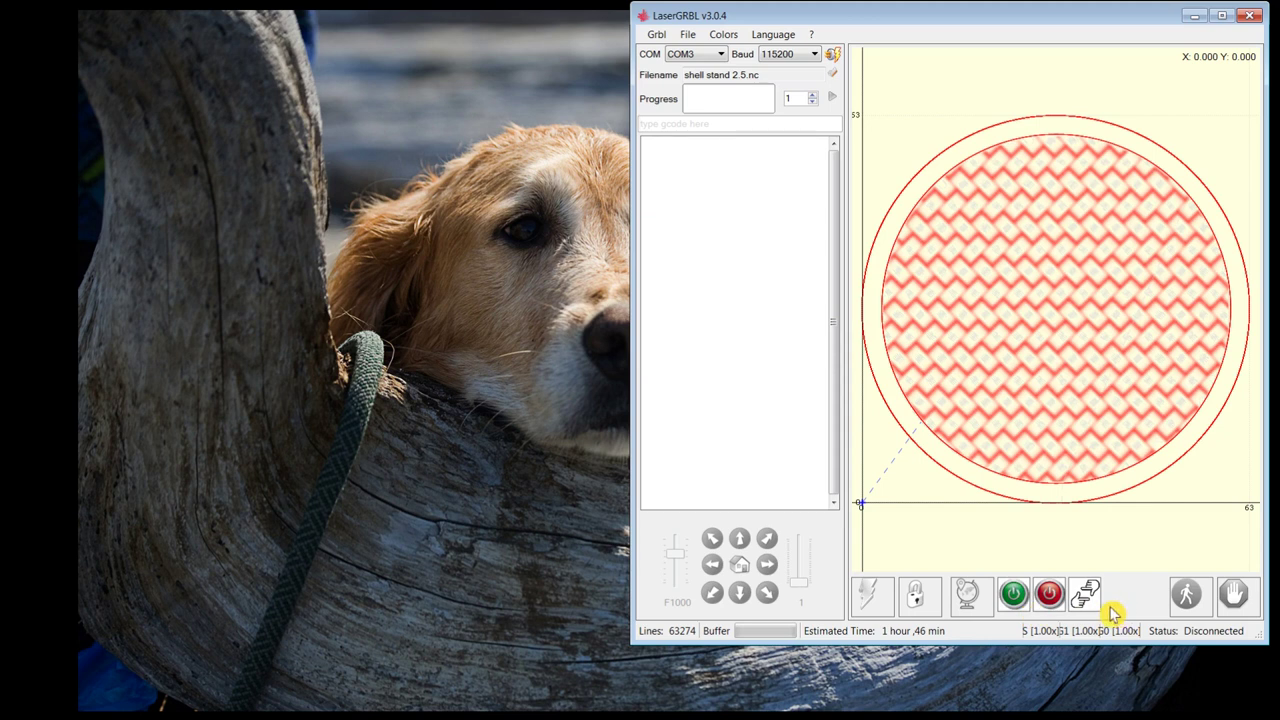
{"action": "right_click", "coordinate": [1015, 598]}
{"action": "left_click", "coordinate": [1052, 617]}
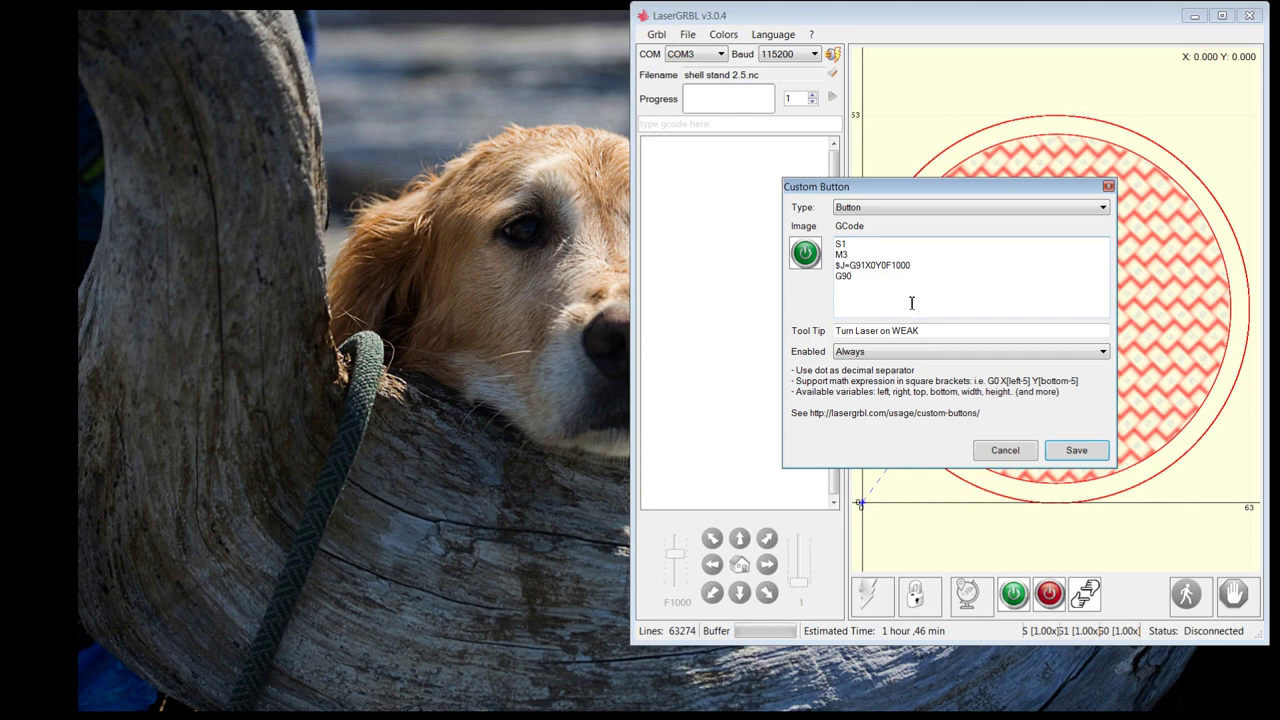
{"action": "left_click", "coordinate": [1004, 451]}
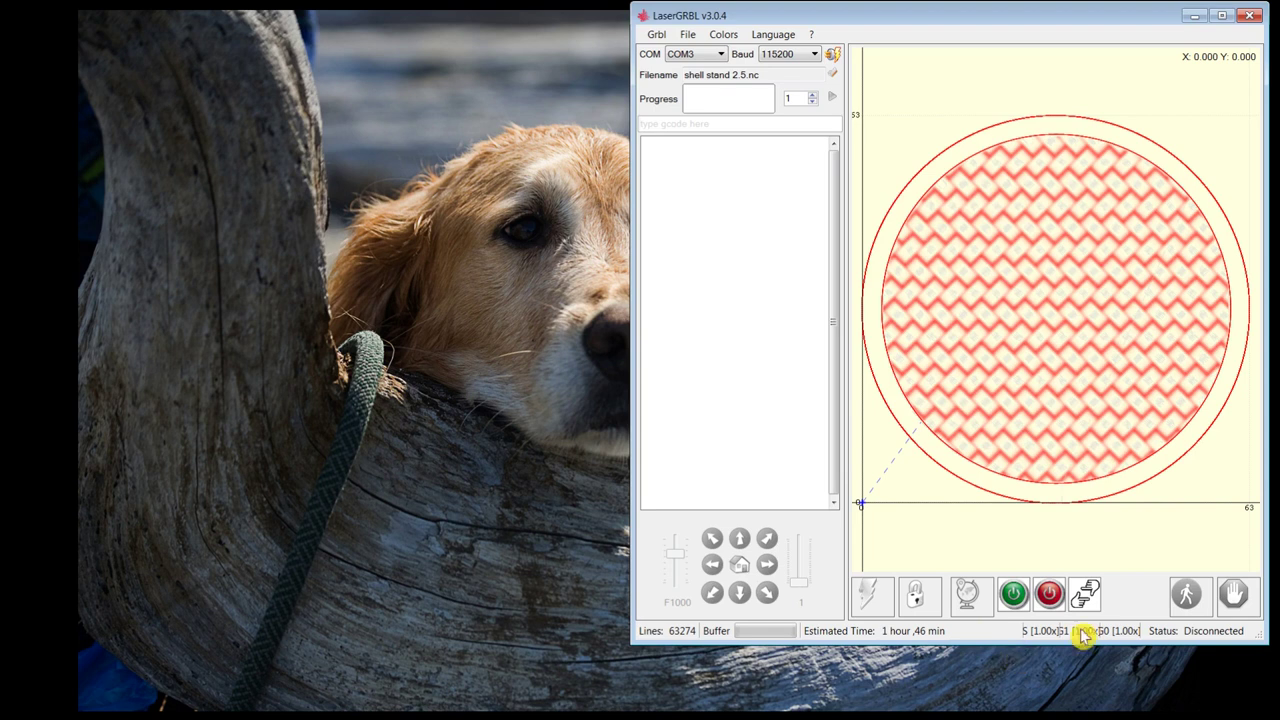
{"action": "right_click", "coordinate": [1053, 600]}
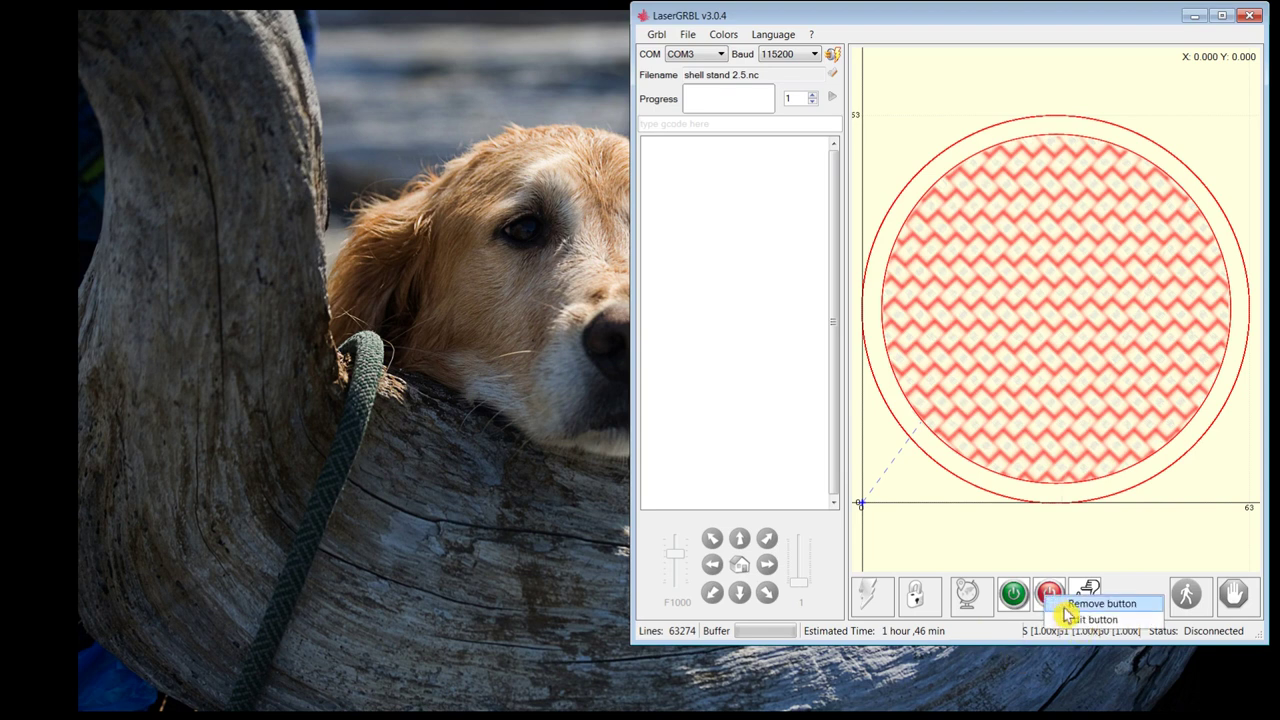
{"action": "left_click", "coordinate": [1092, 620]}
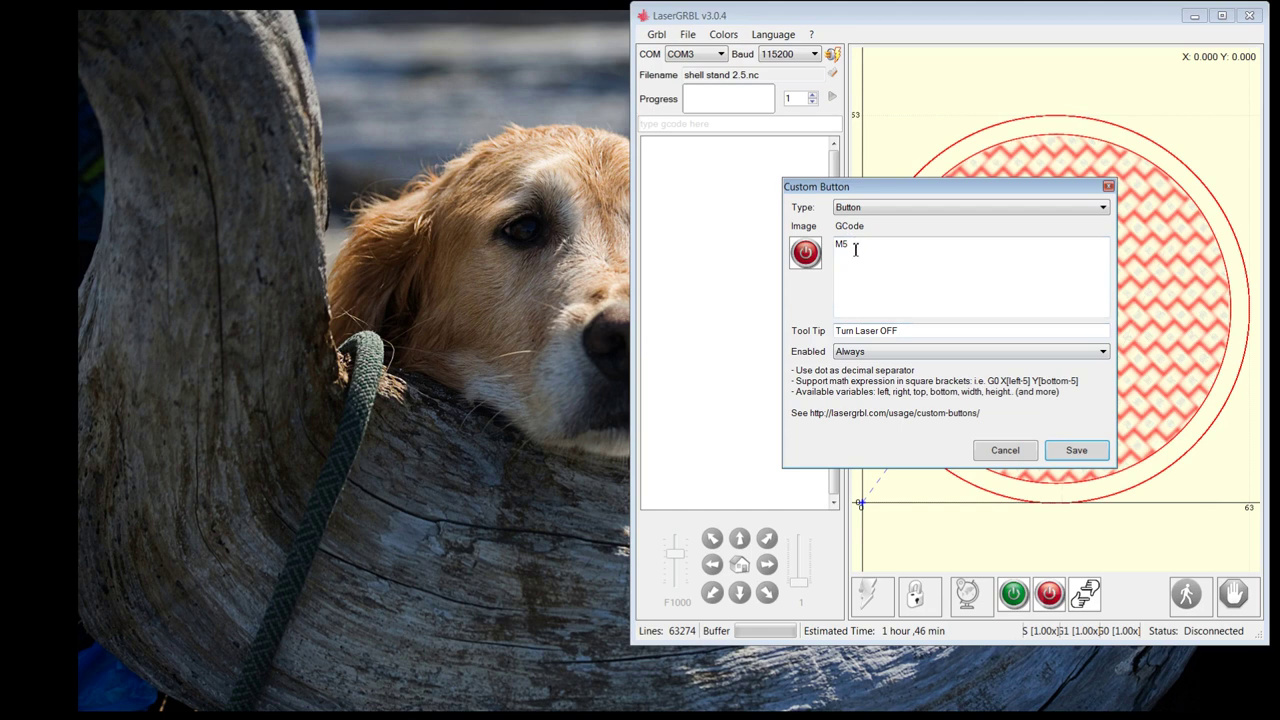
{"action": "left_click", "coordinate": [1020, 453]}
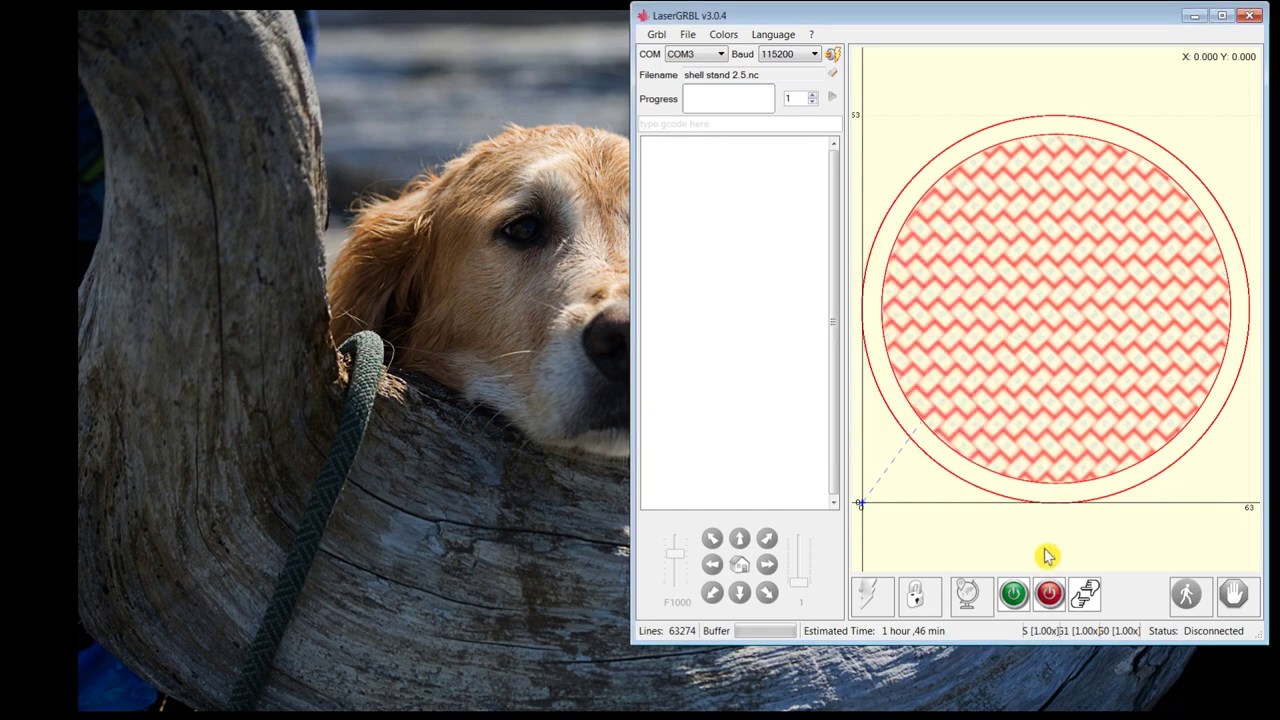
{"action": "right_click", "coordinate": [1088, 598]}
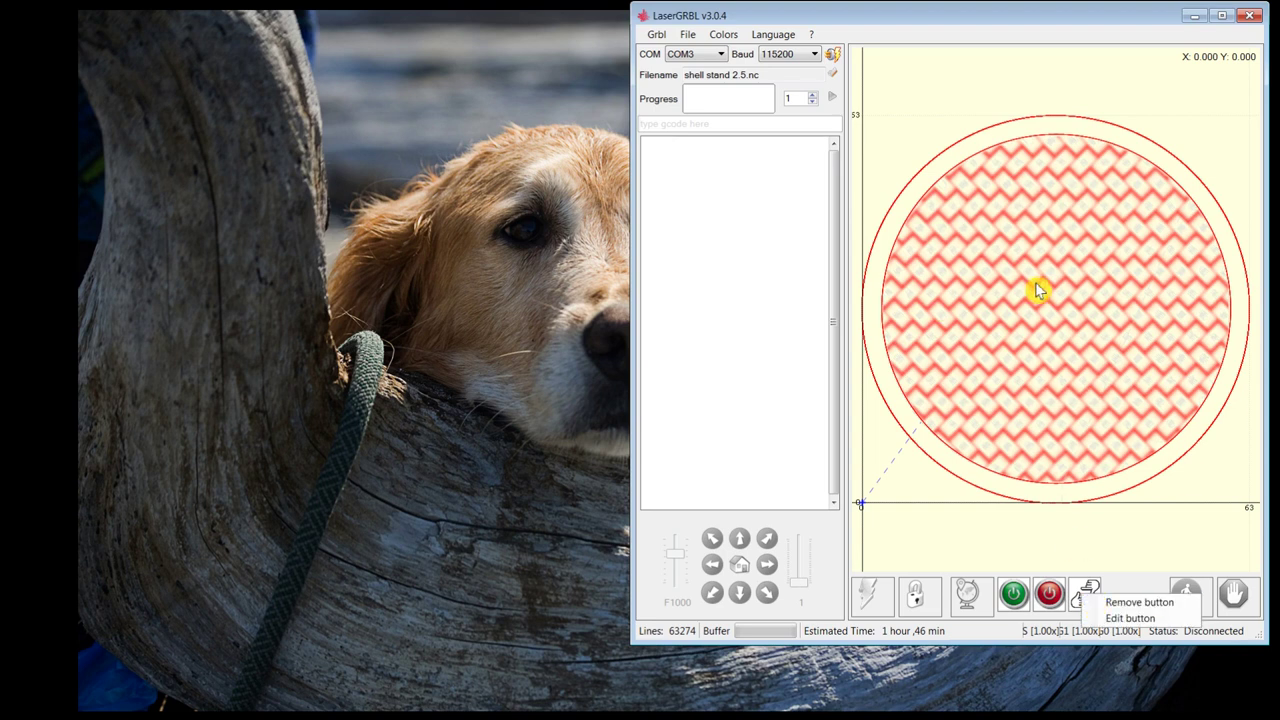
{"action": "left_click", "coordinate": [1140, 616]}
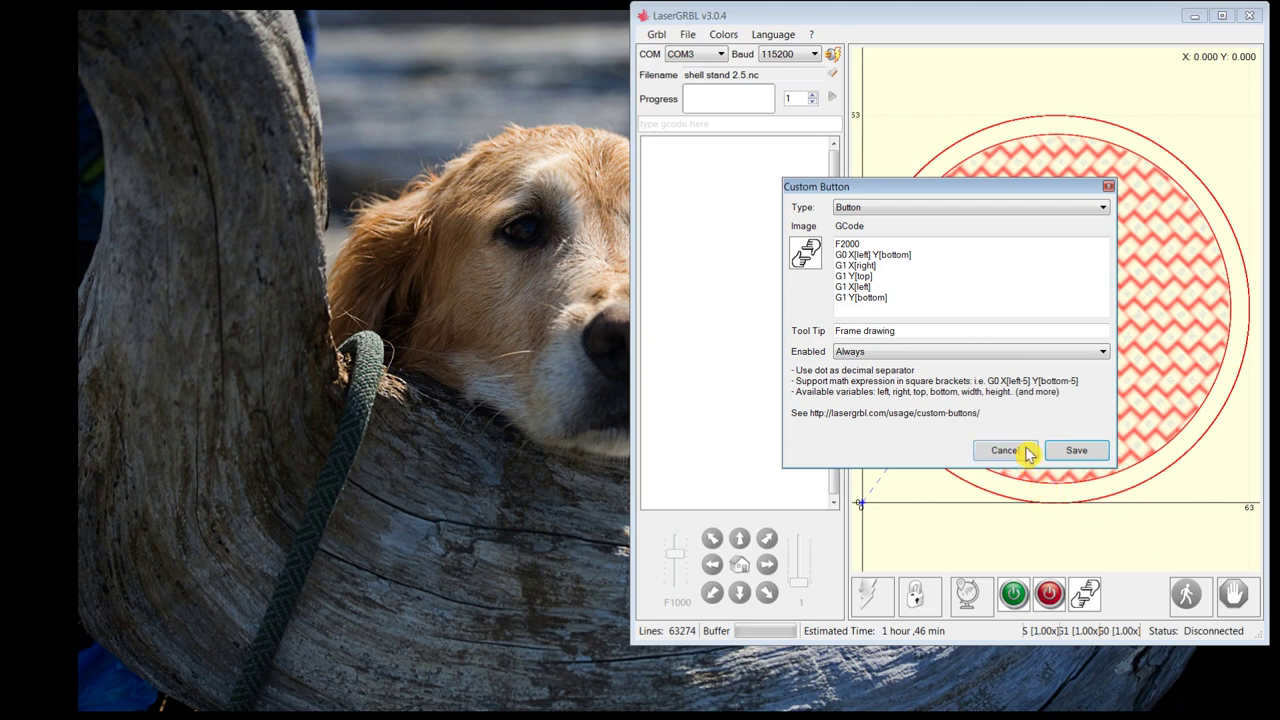
{"action": "left_click", "coordinate": [1004, 451]}
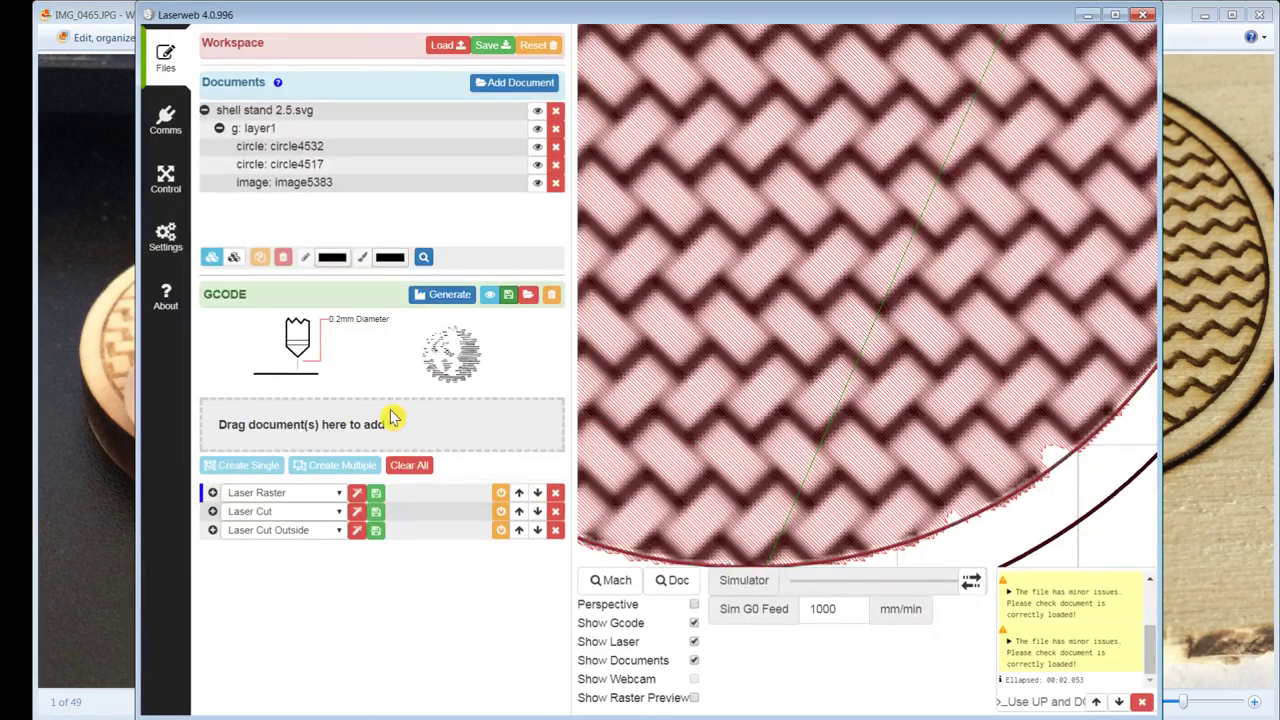
- Change the Laser Raster Min Laser Power from 0 to 6 percent
{"action": "left_click", "coordinate": [212, 494]}
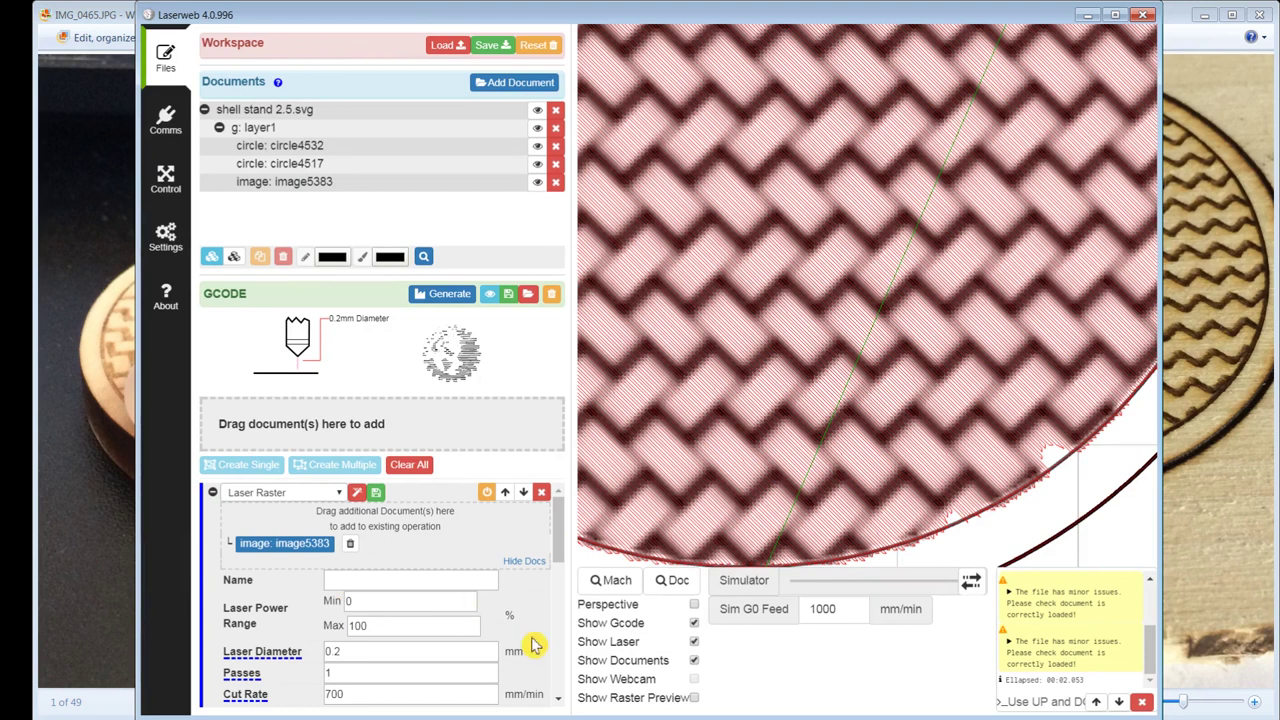
{"action": "scroll", "coordinate": [536, 642], "scroll_direction": "down", "scroll_amount": 3}
{"action": "scroll", "coordinate": [536, 640], "scroll_direction": "up", "scroll_amount": 2}
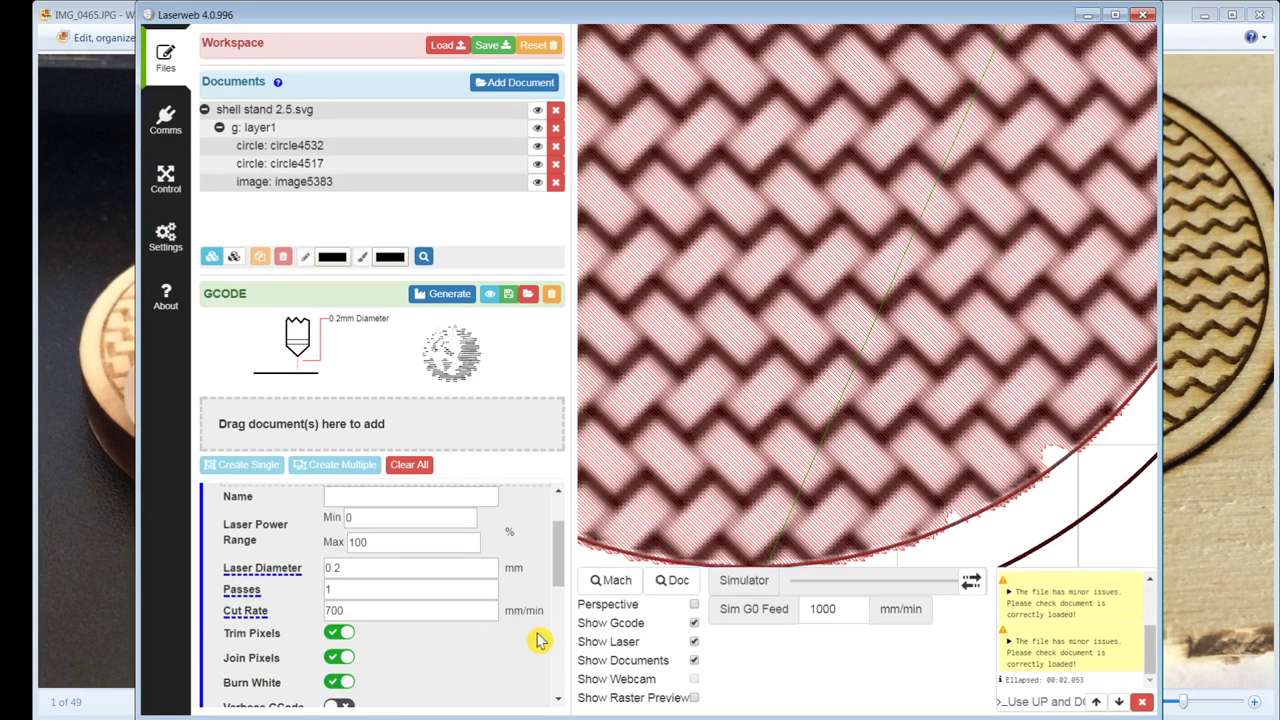
{"action": "left_click", "coordinate": [371, 519]}
{"action": "key", "text": "BackSpace"}
{"action": "type", "text": "6"}
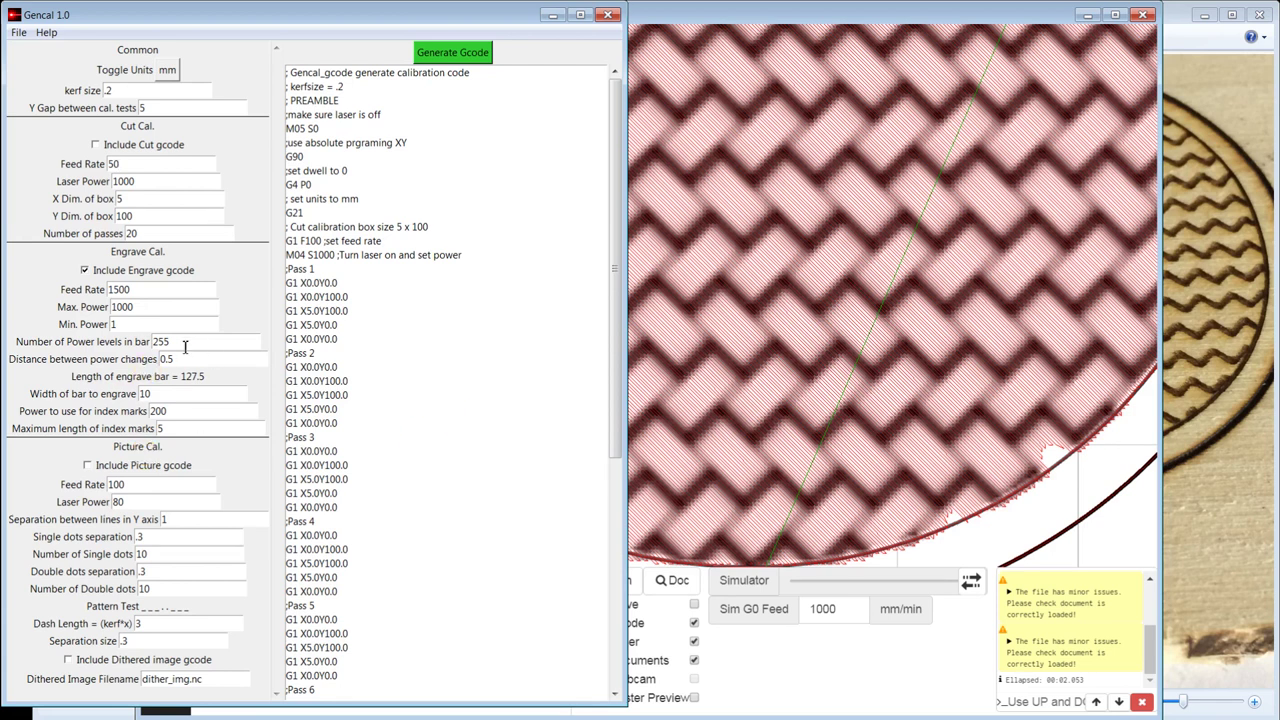
- Switch to the Photo Gallery image IMG_0508.JPG of the engraved test strips
{"action": "key", "text": "alt+Tab"}
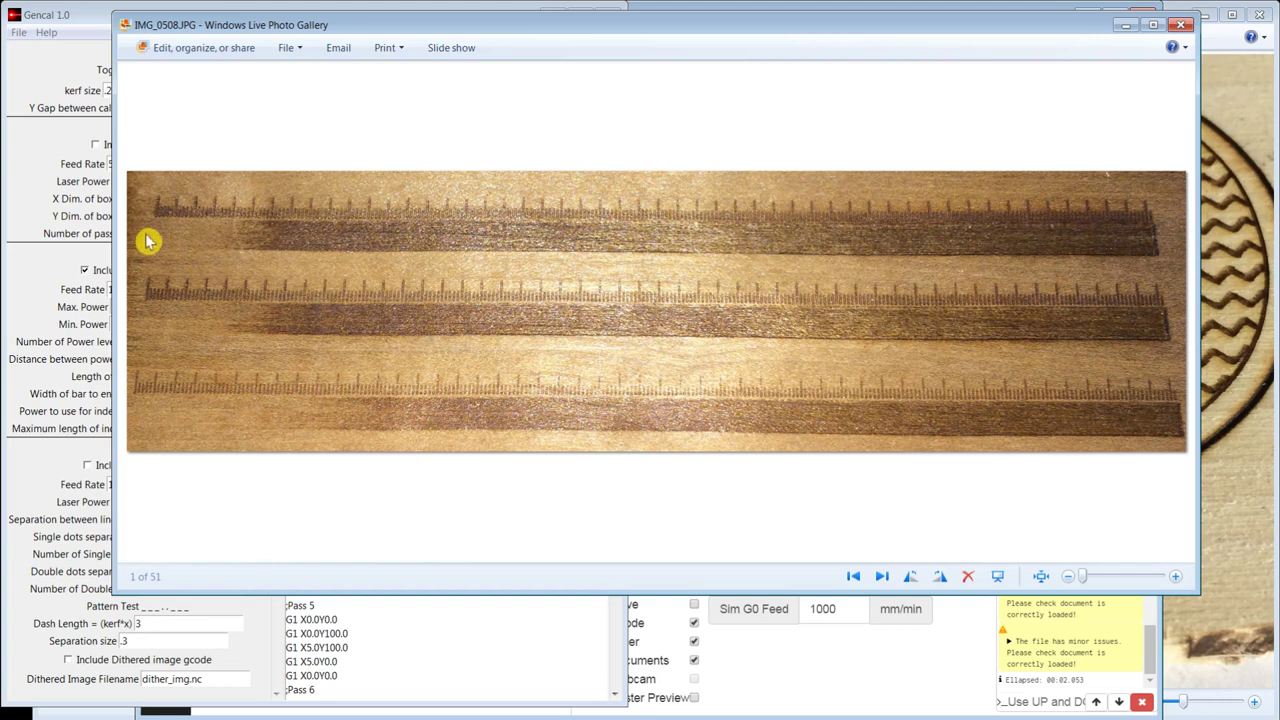
- Move the Photo Gallery window aside to view the test strips alongside Gencal
{"action": "left_click_drag", "start_coordinate": [967, 38], "coordinate": [1027, 42]}
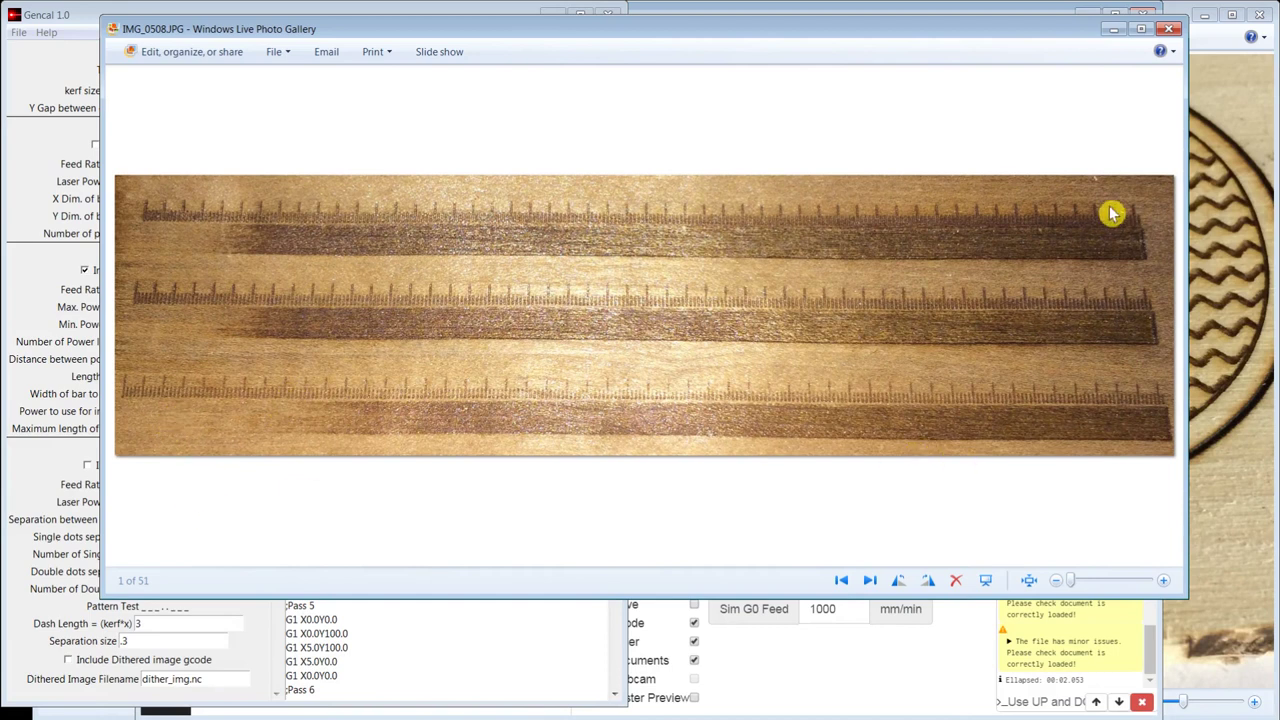